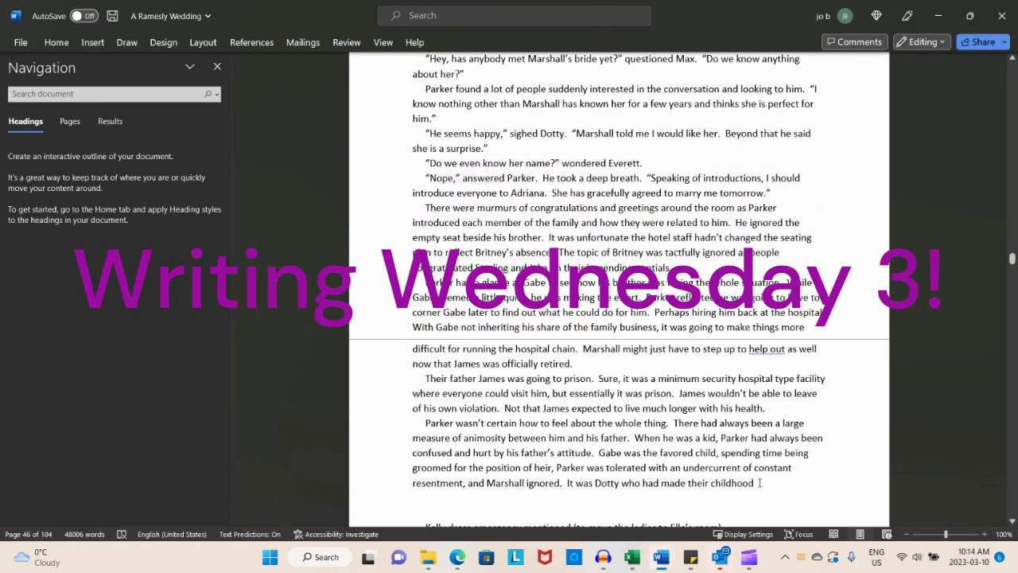
Replace the unfinished Dotty sentence with 'When he was a teenager, Parker … did whatever he wanted.'
drag(758, 482, 568, 483)
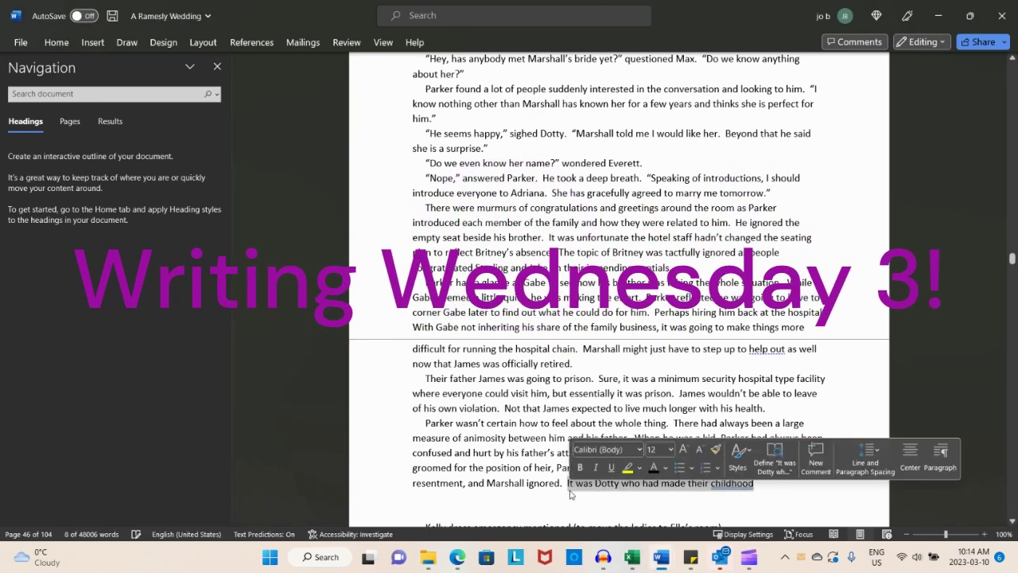
key(BackSpace)
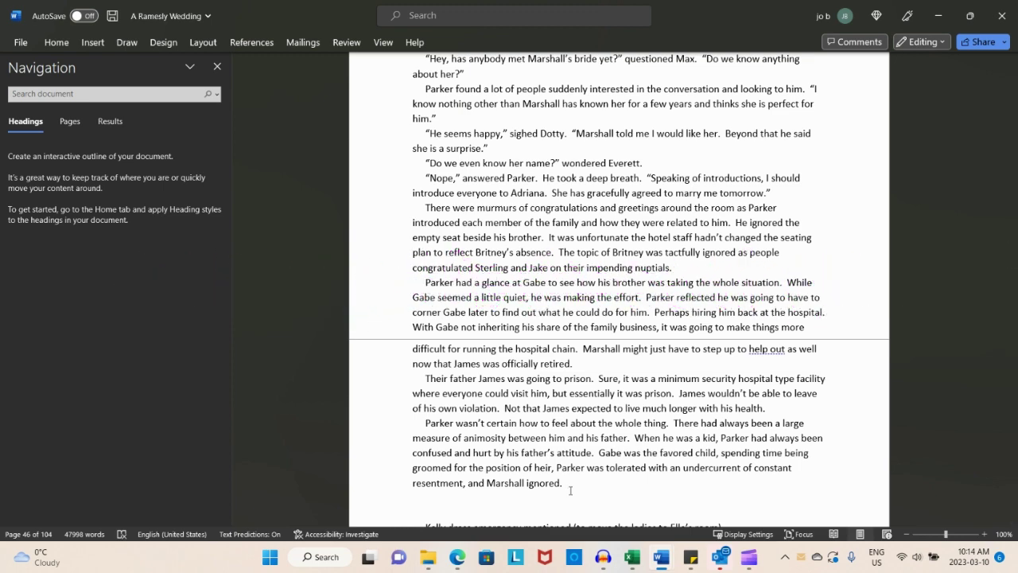
text(When)
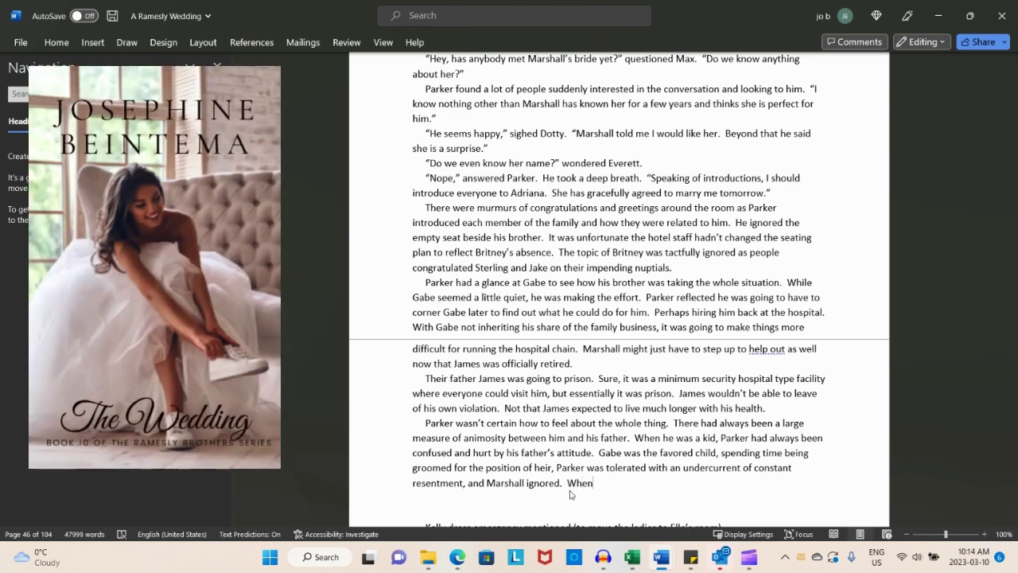
text( he was a)
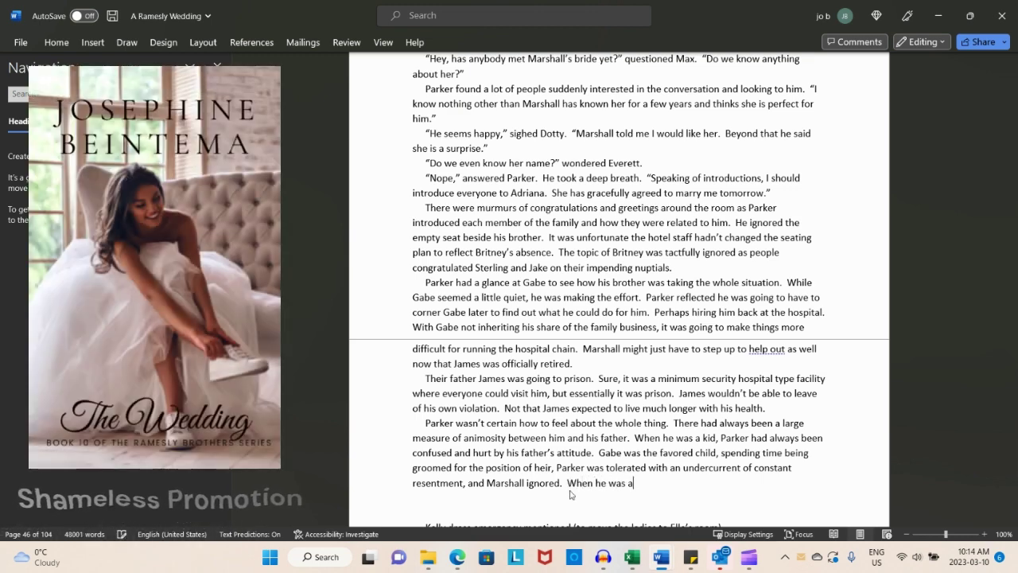
text( teen)
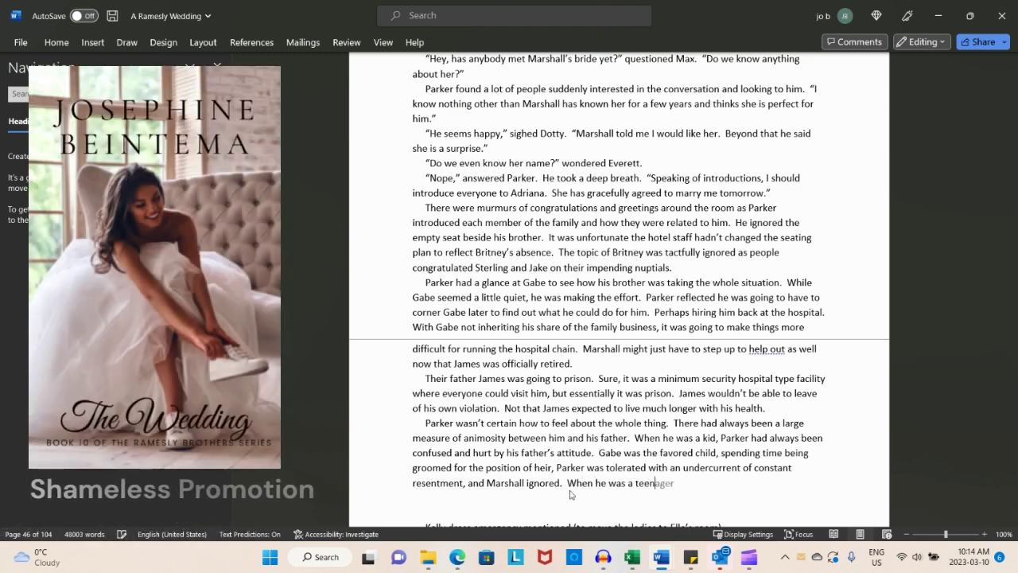
key(Tab)
text(, Pa)
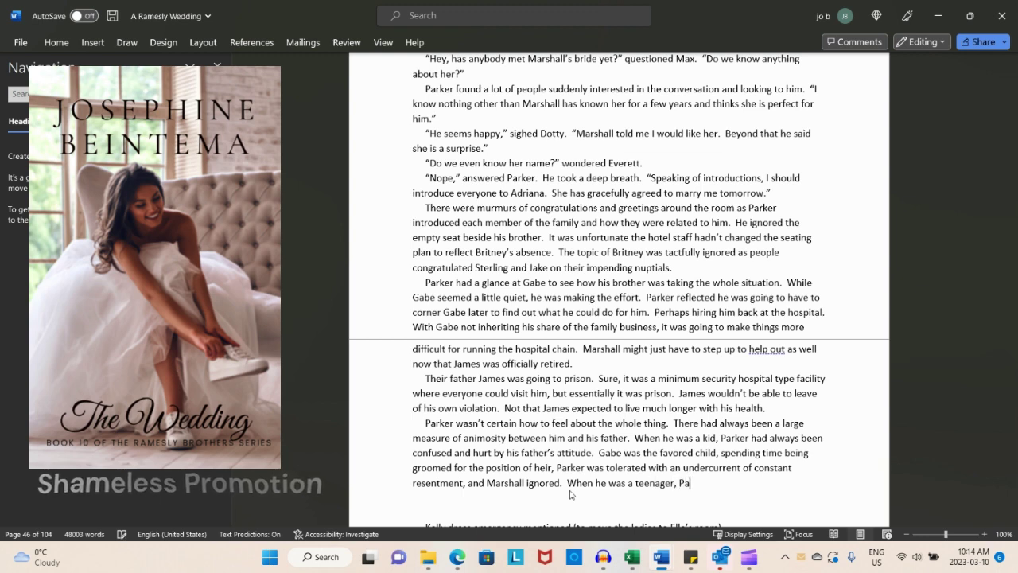
text(rker had deci)
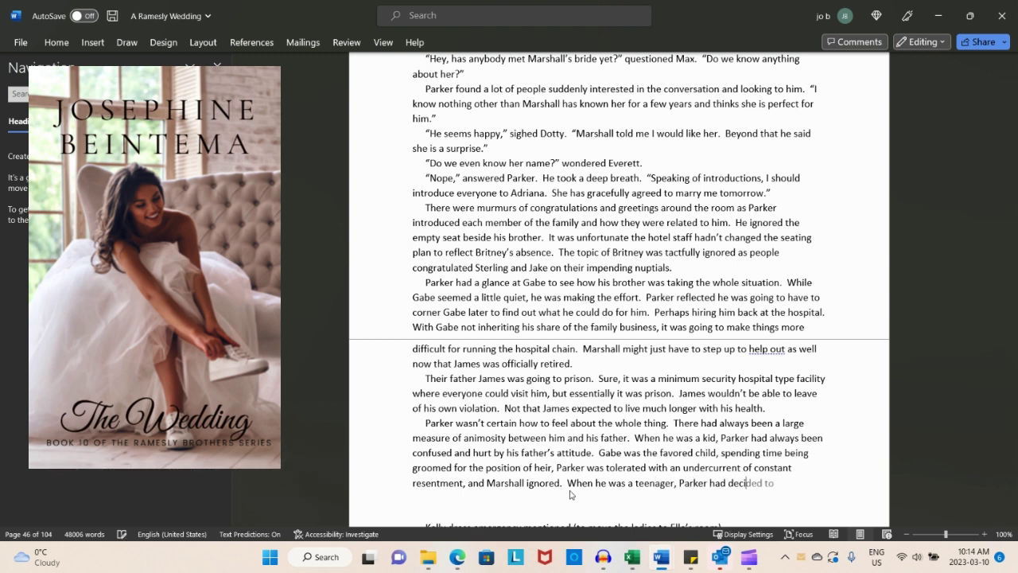
text(ded there )
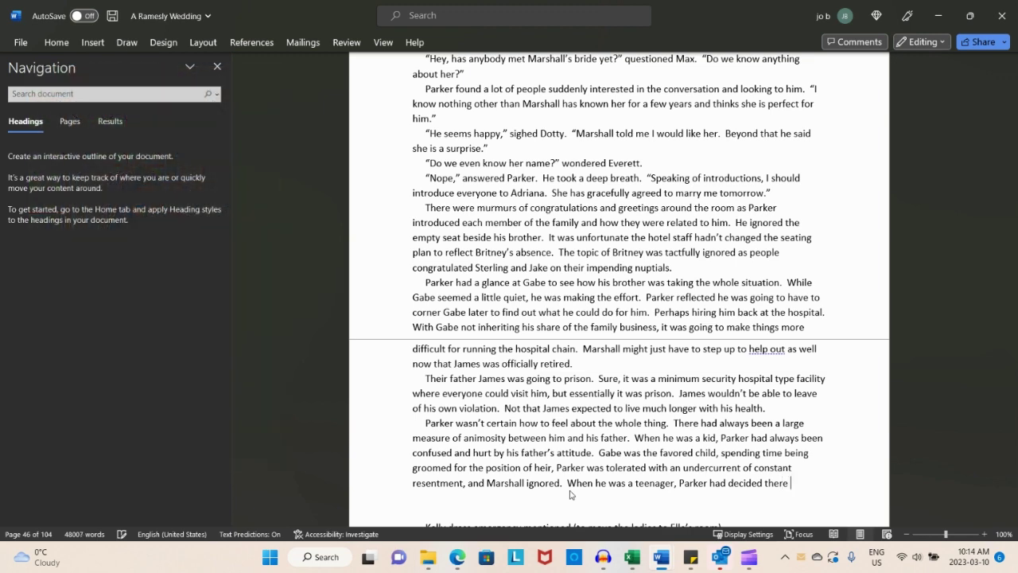
text(was no way to ple)
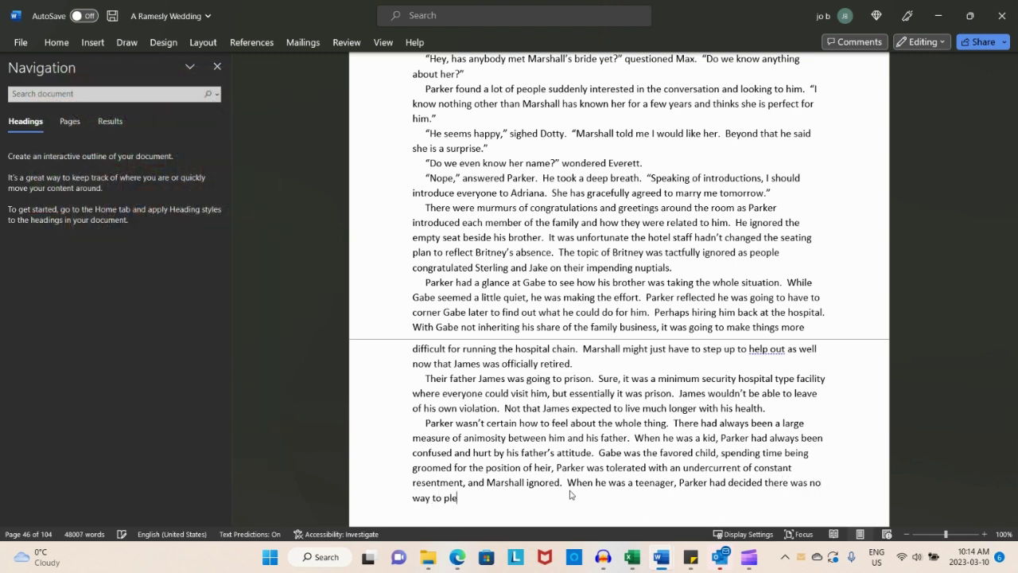
text(ase the old man and did whatever he)
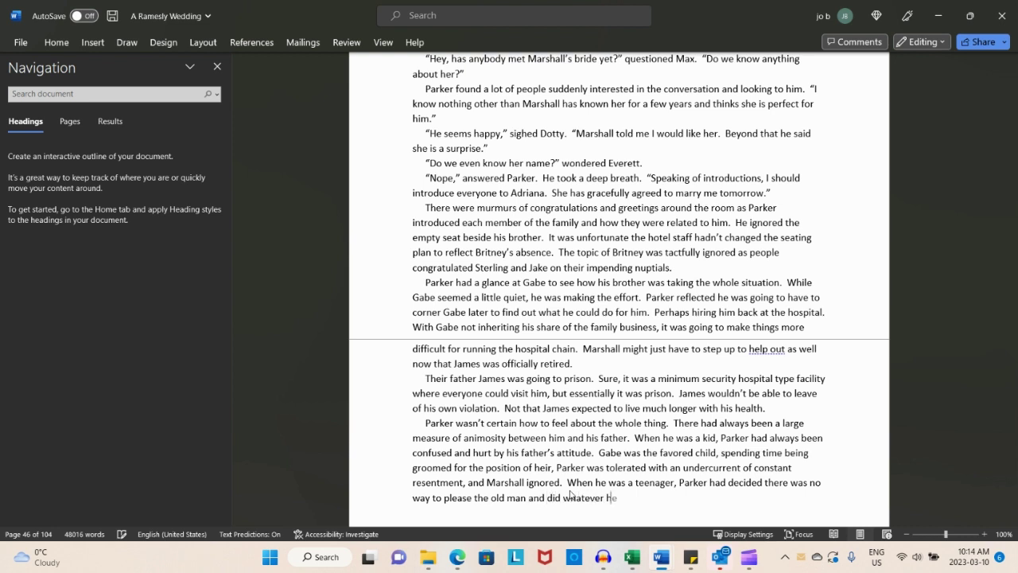
text( wanted, within reason of )
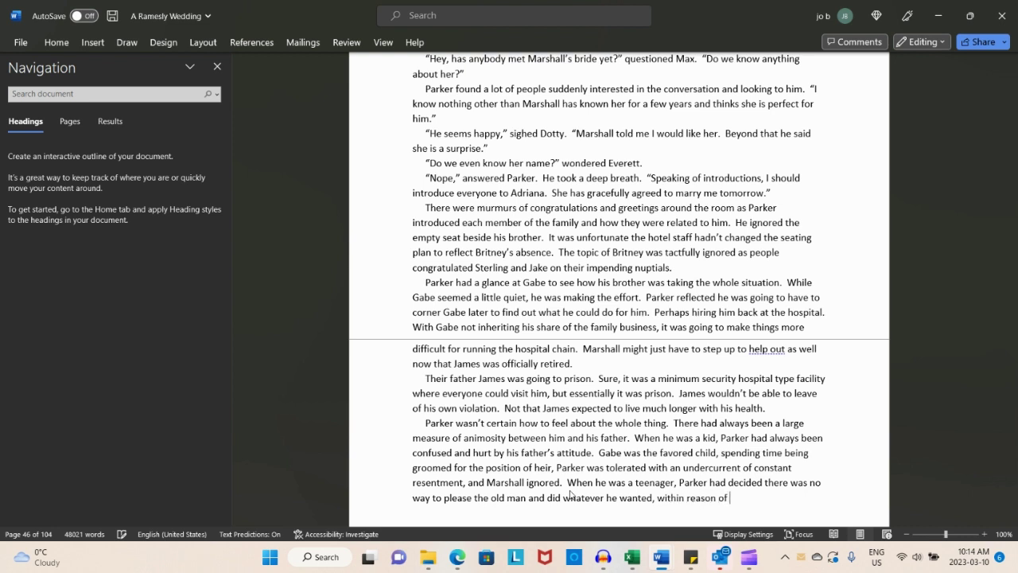
text(not disappointing his mother.)
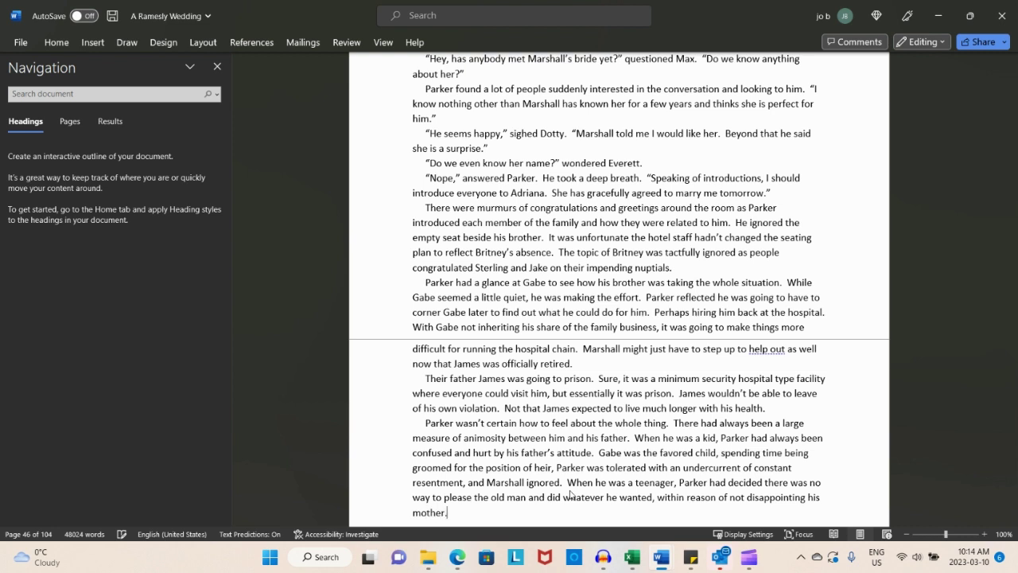
text(  Dotty and his br)
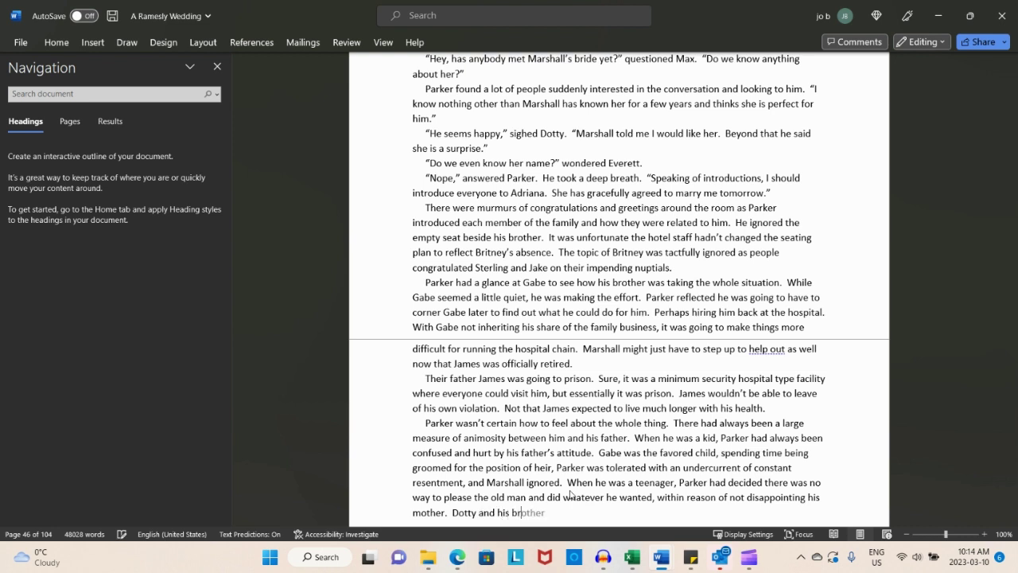
Add that Dotty and his brothers were Parker's good relationships, ending 'trained for it by their dad.'
text(others had been the c)
text(nes )
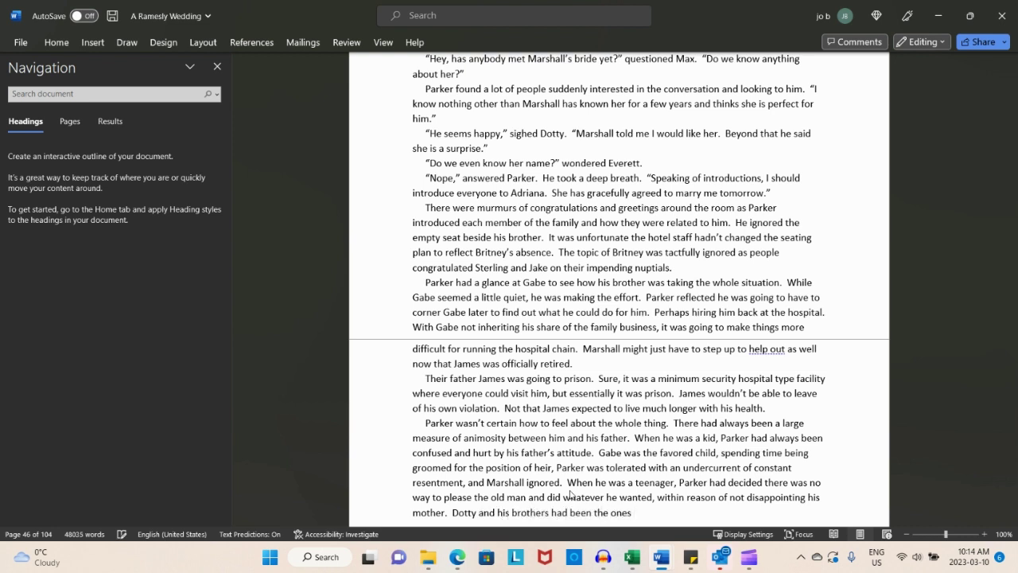
text(whom Parker had enjo)
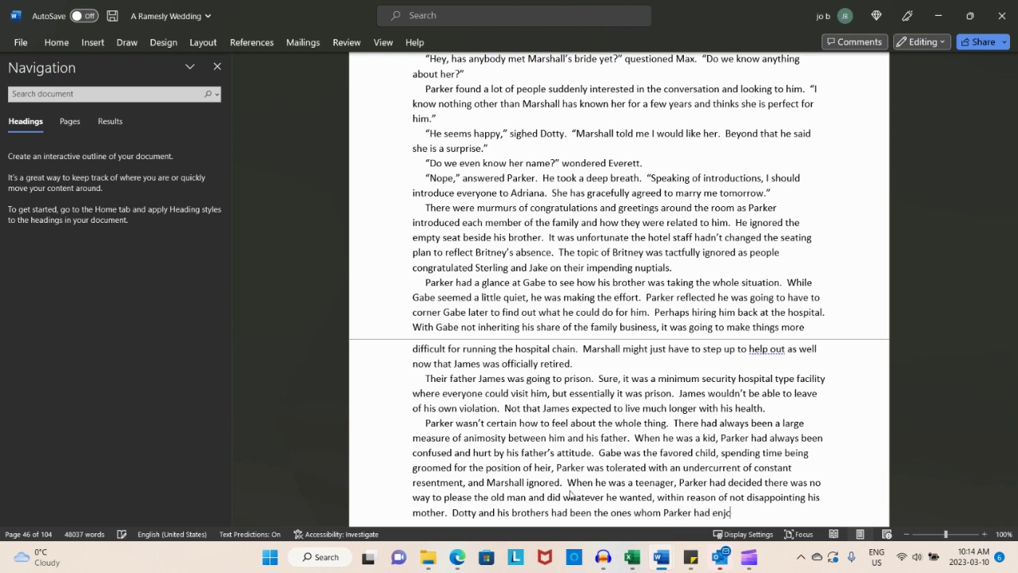
text(yed a good re)
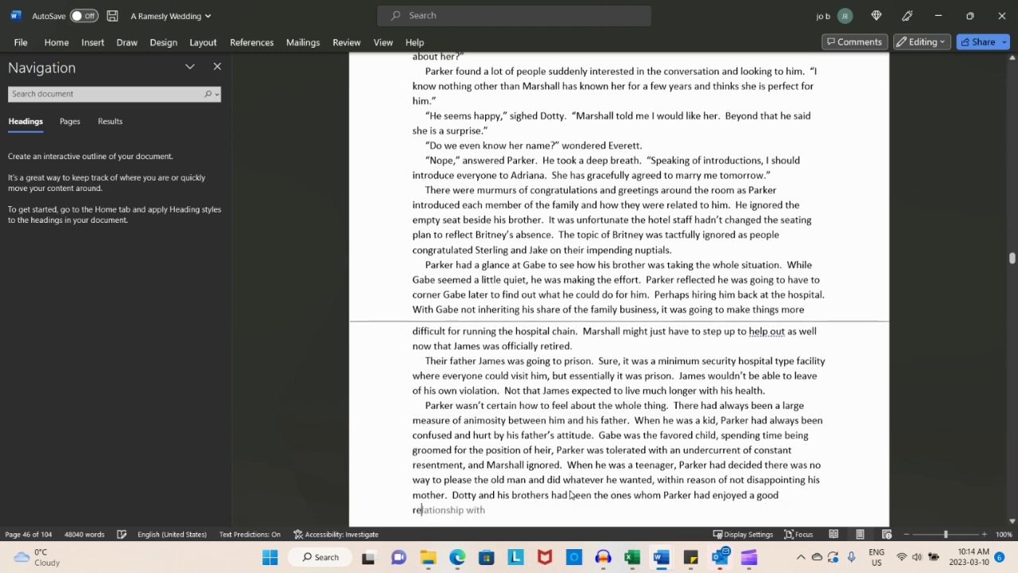
text(lationship with.  )
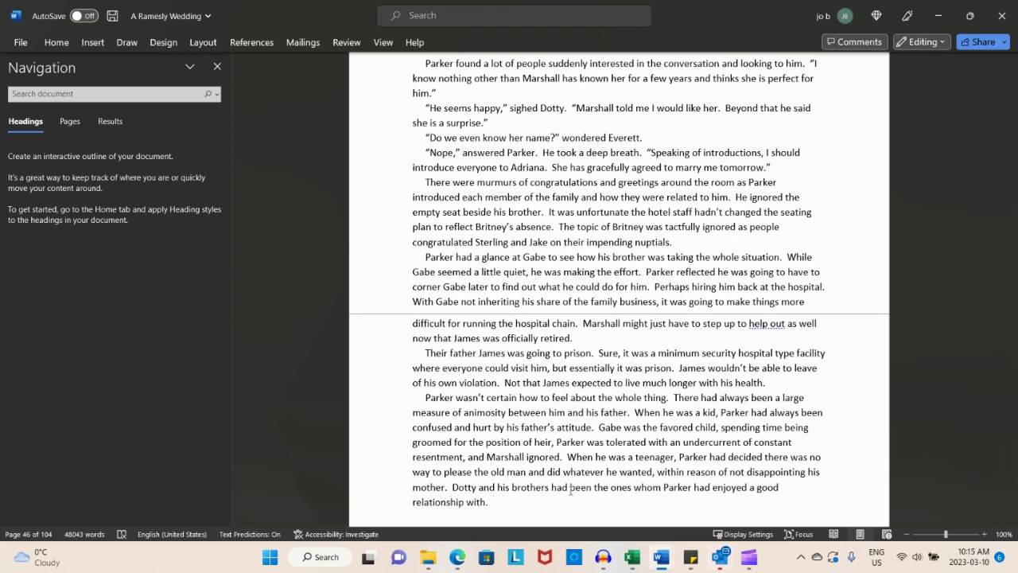
text(When he found out )
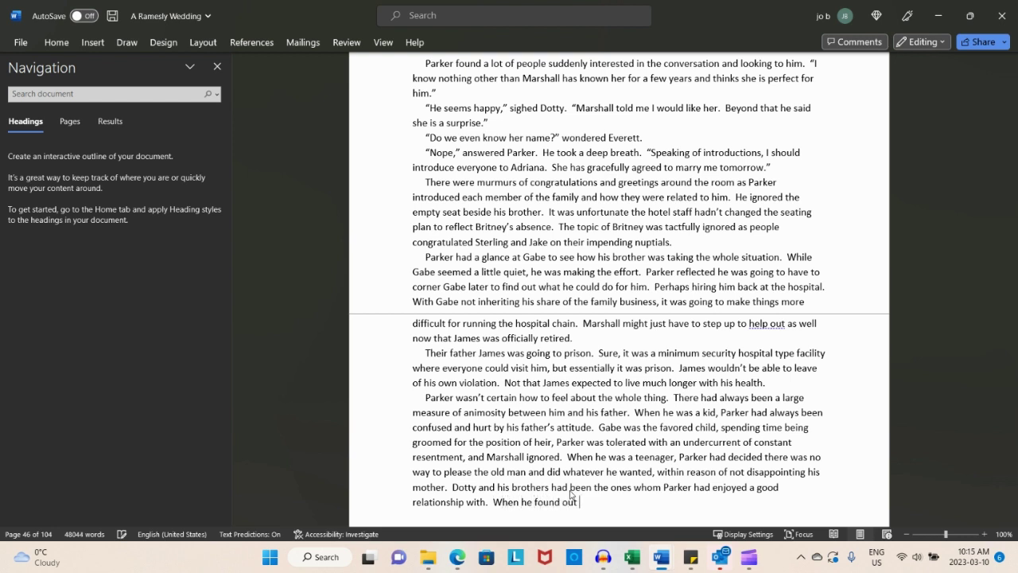
text(he had a knack for math, organization, science,)
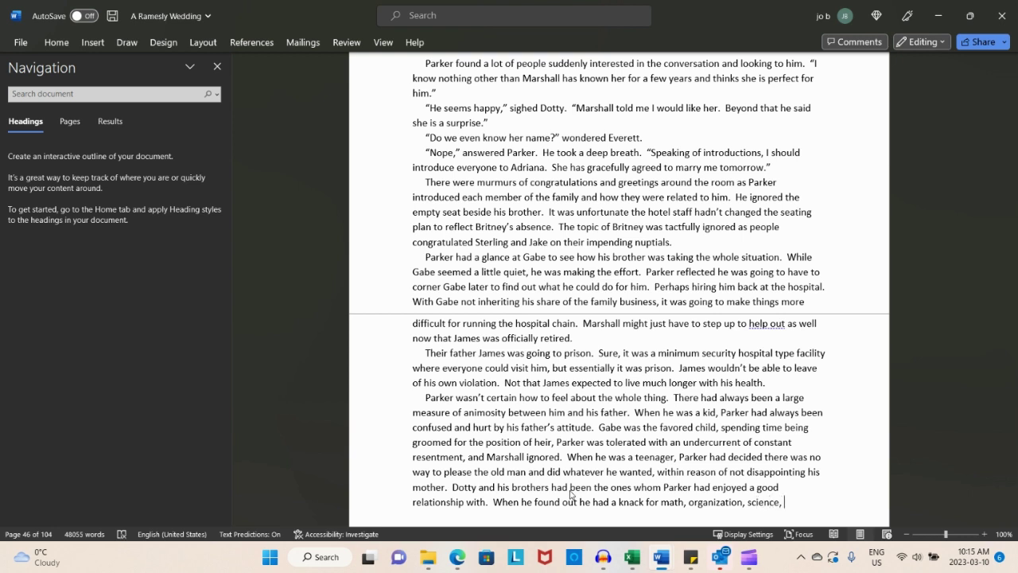
text( Parker)
text( had )
text(looked over what )
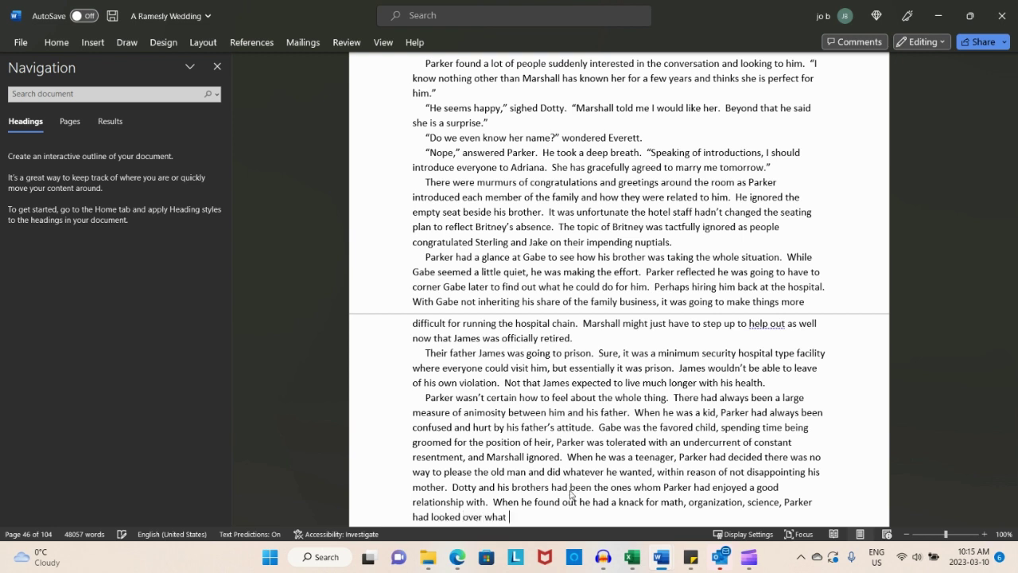
text(Gabe was doing and re)
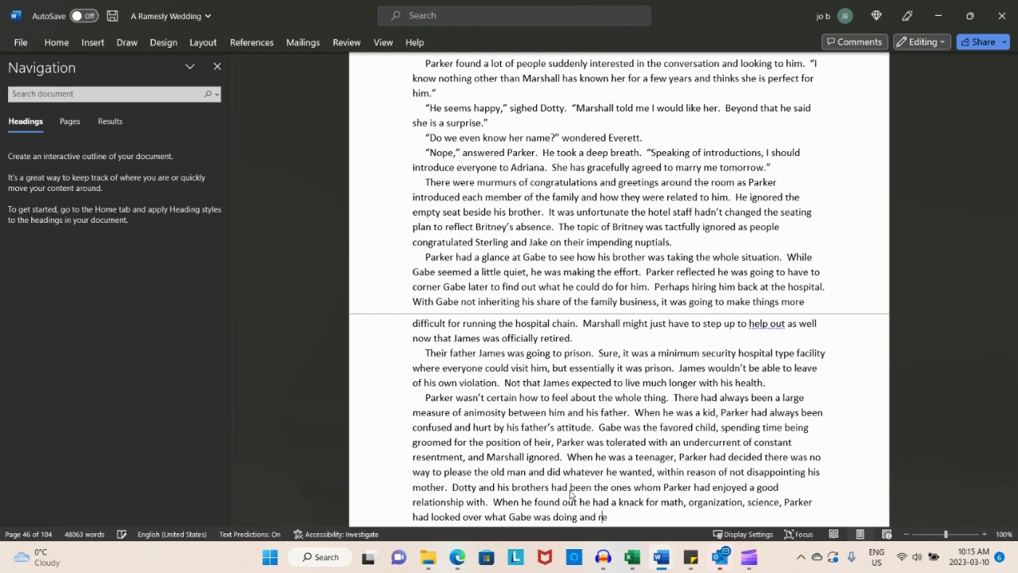
text(alized he would be good at i)
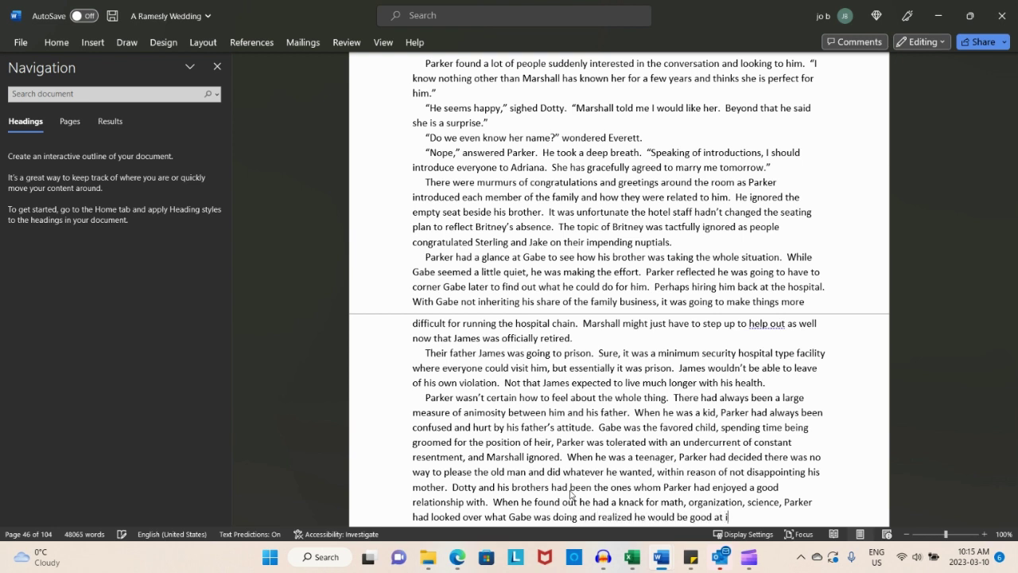
text(t.  Then i)
text(t became a p)
text(oint of )
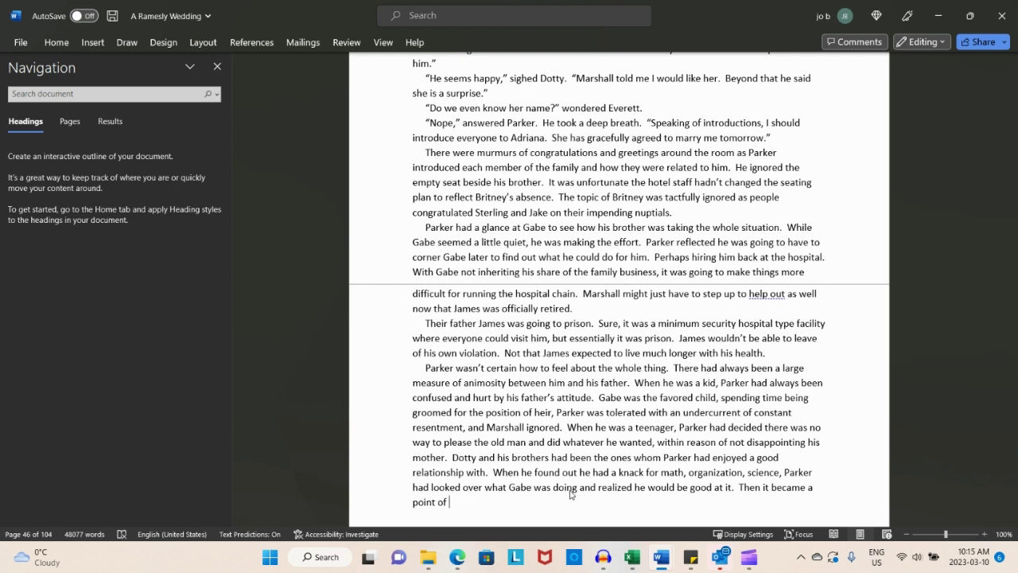
text(doing just as well as )
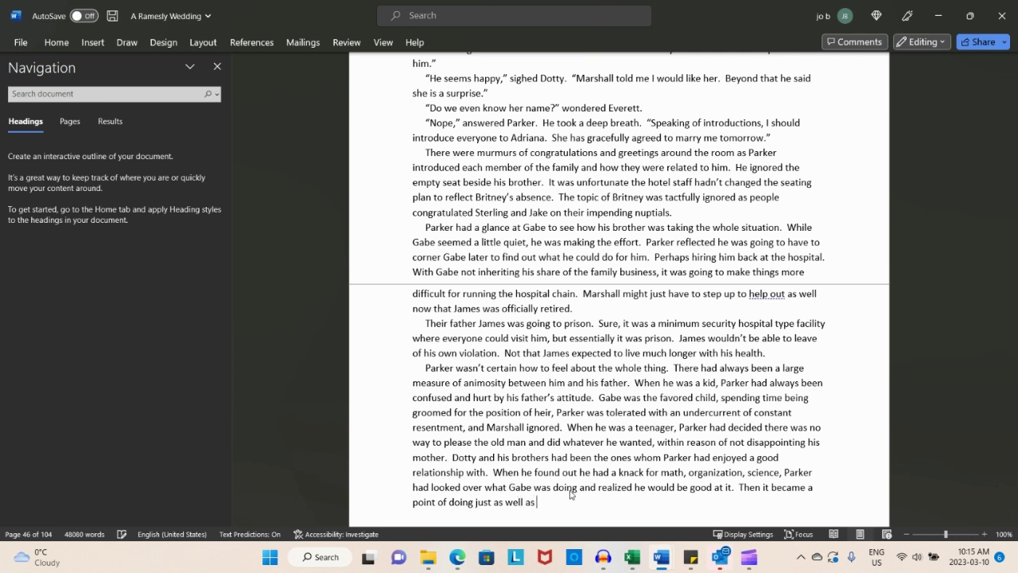
text(Gabe in the family business)
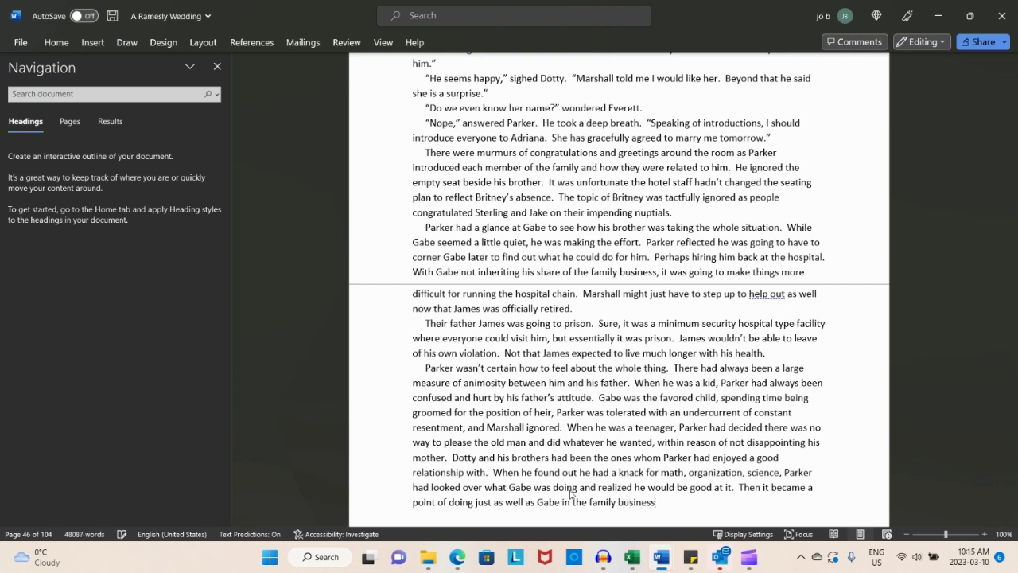
text( even if he ha)
text(dn't been)
key(BackSpace)
key(BackSpace)
key(BackSpace)
key(BackSpace)
key(BackSpace)
key(BackSpace)
key(BackSpace)
key(BackSpace)
key(BackSpace)
key(BackSpace)
key(BackSpace)
key(BackSpace)
key(BackSpace)
key(BackSpace)
key(BackSpace)
text(Parker hadn't been the one trai)
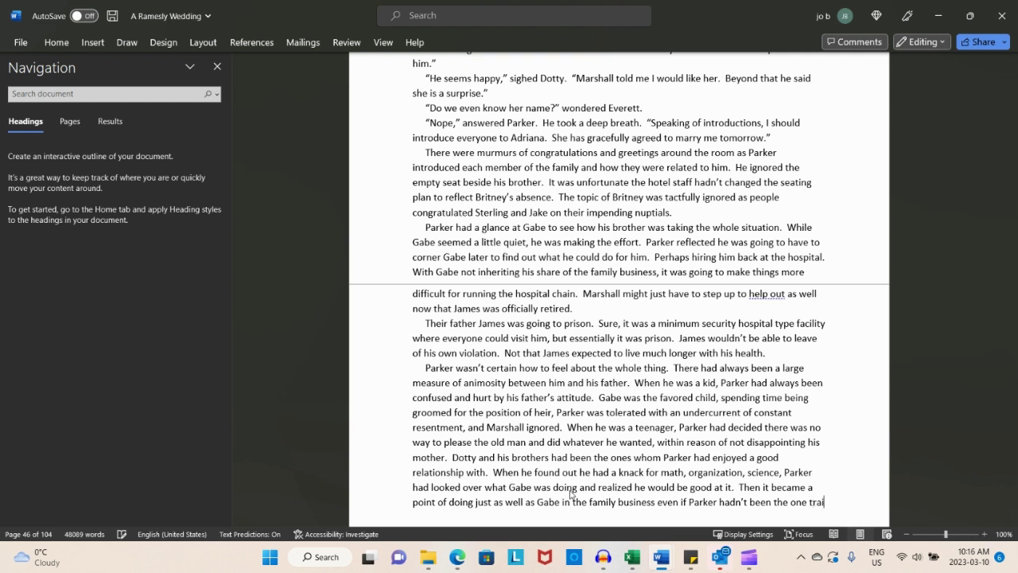
text(ned for it by their dad.)
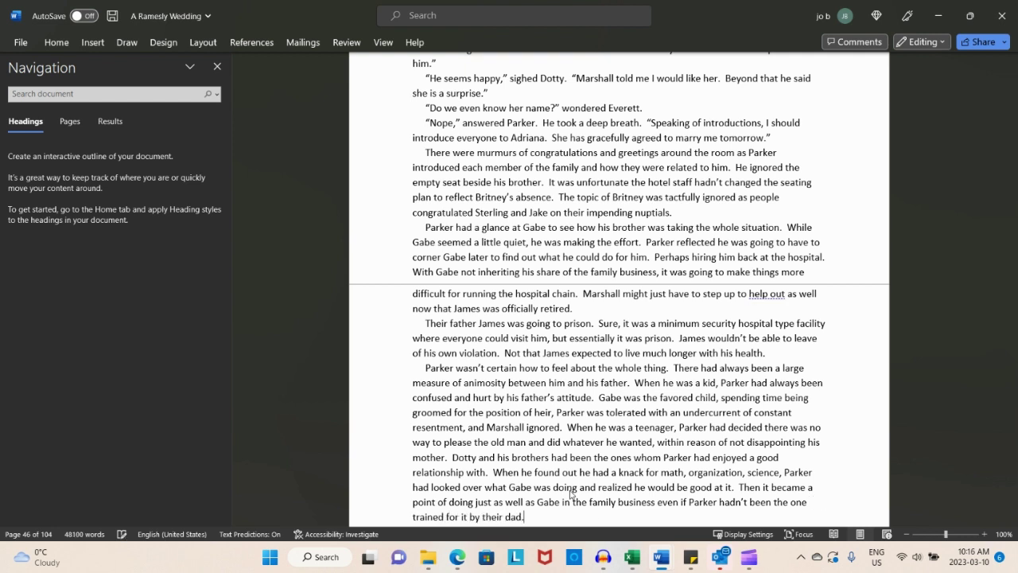
Add paragraphs 'Then the truth had hit him.' and 'It wasn't like anyone in the family outright told him…'
key(Return)
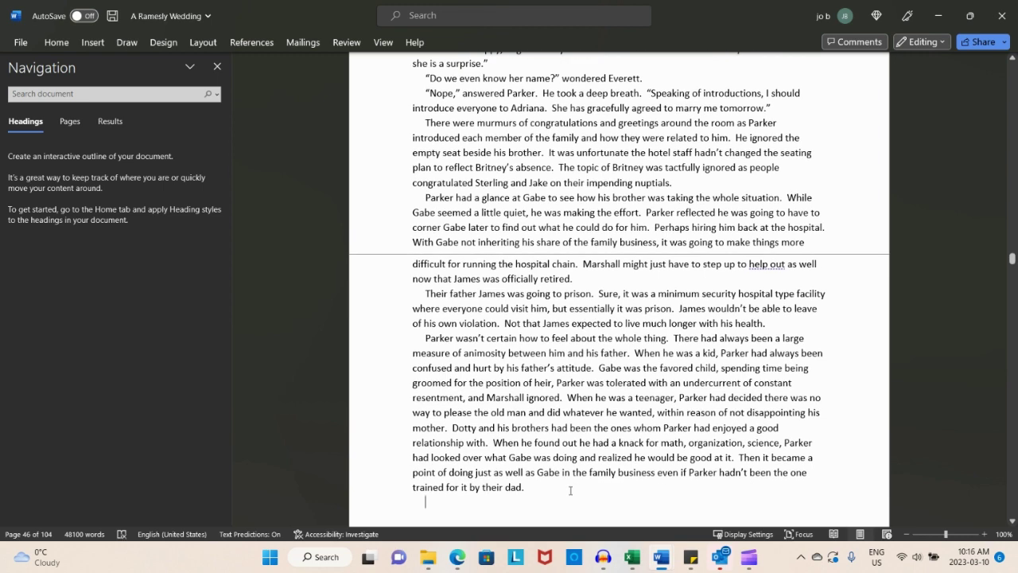
text(Then the tru)
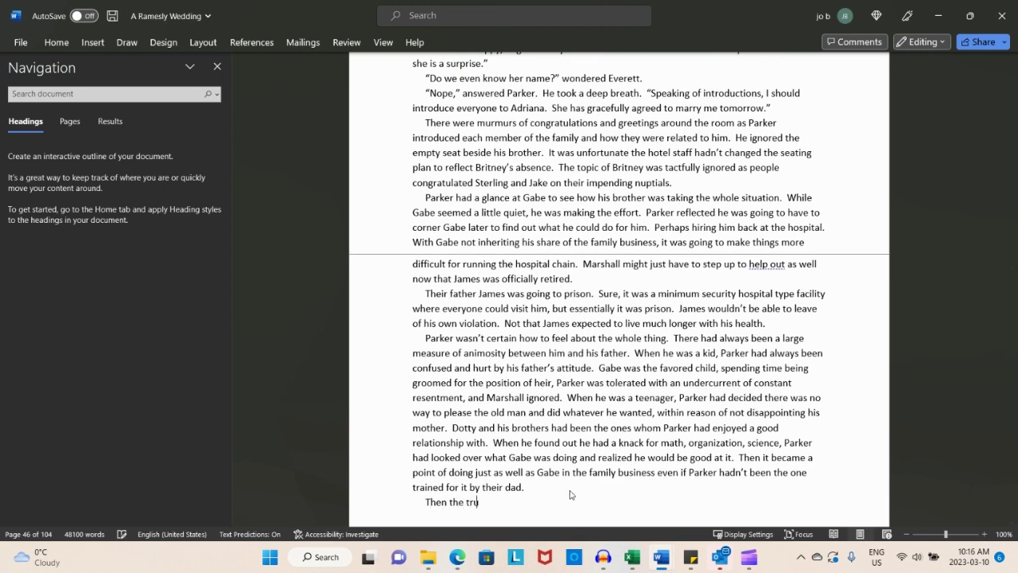
text(th had hit him.)
key(Return)
text(It wasn't like ano)
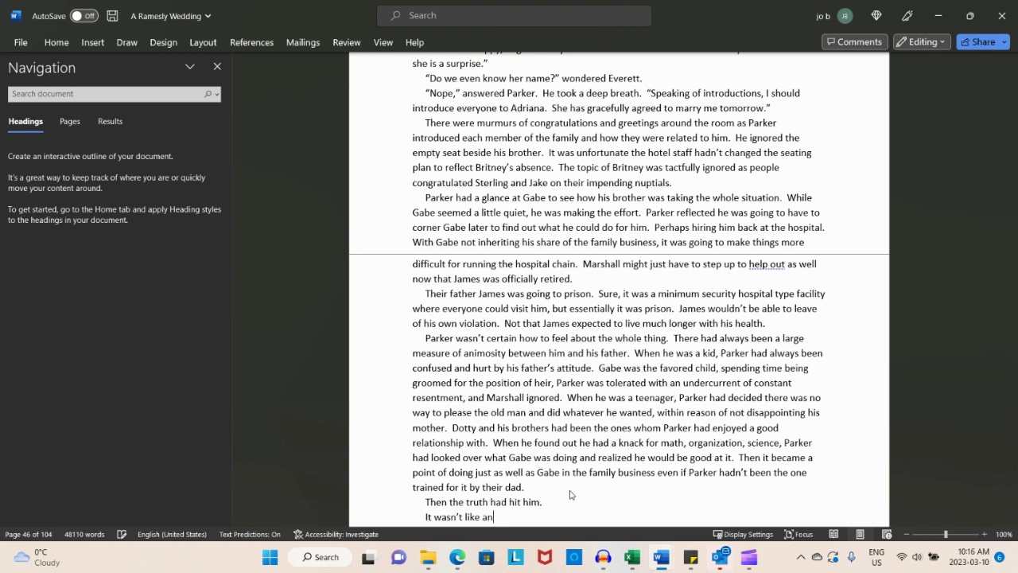
text(yone in the family outright told him.  It was all the little things Parker had discovered along the way.)
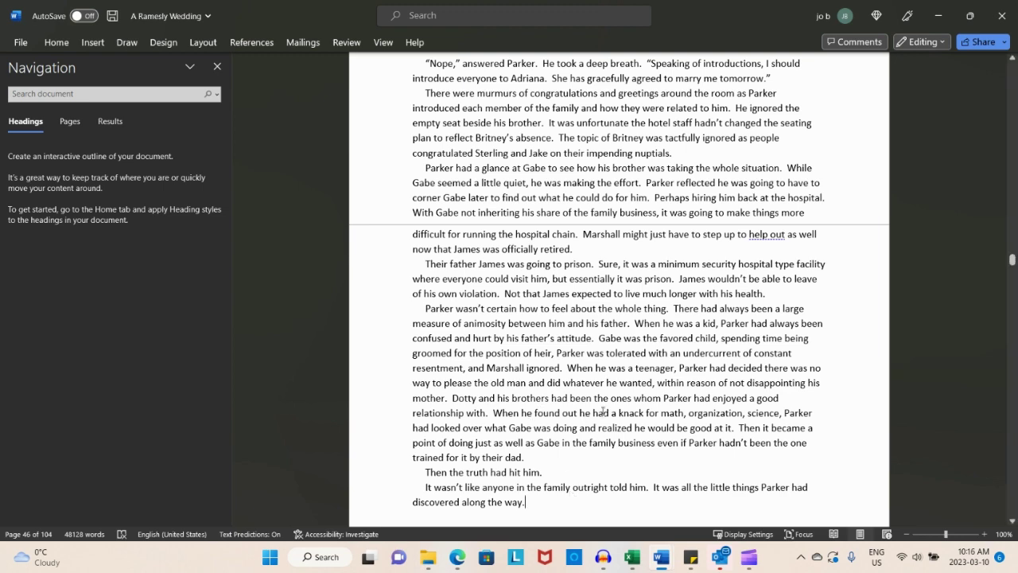
Type 'Dotty who had made their ch…', trimming stray letters along the way
text(s Dotty)
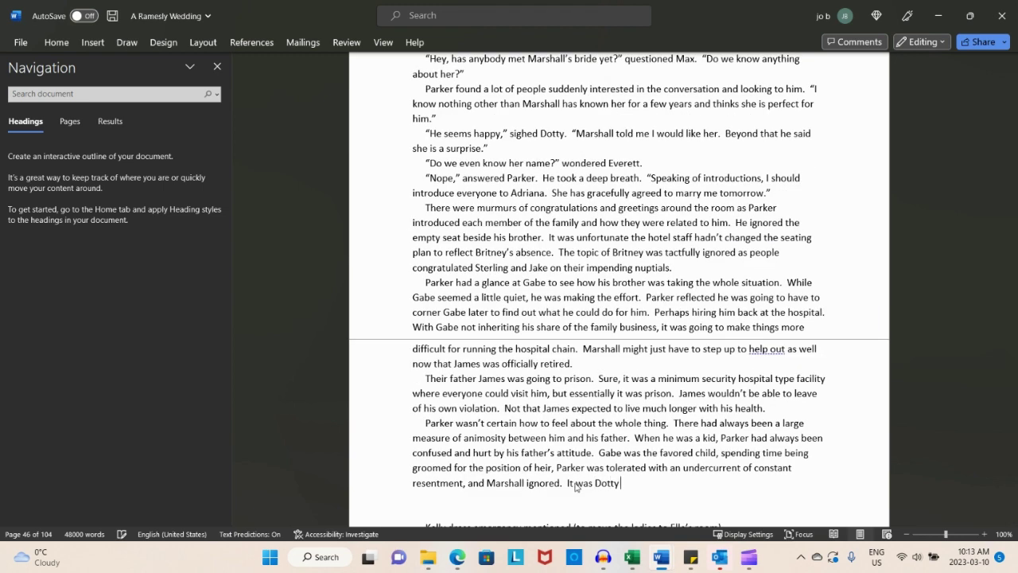
text( who had made)
text( his)
key(BackSpace)
key(BackSpace)
text(their child)
key(BackSpace)
key(BackSpace)
key(BackSpace)
key(BackSpace)
key(BackSpace)
key(BackSpace)
key(BackSpace)
key(BackSpace)
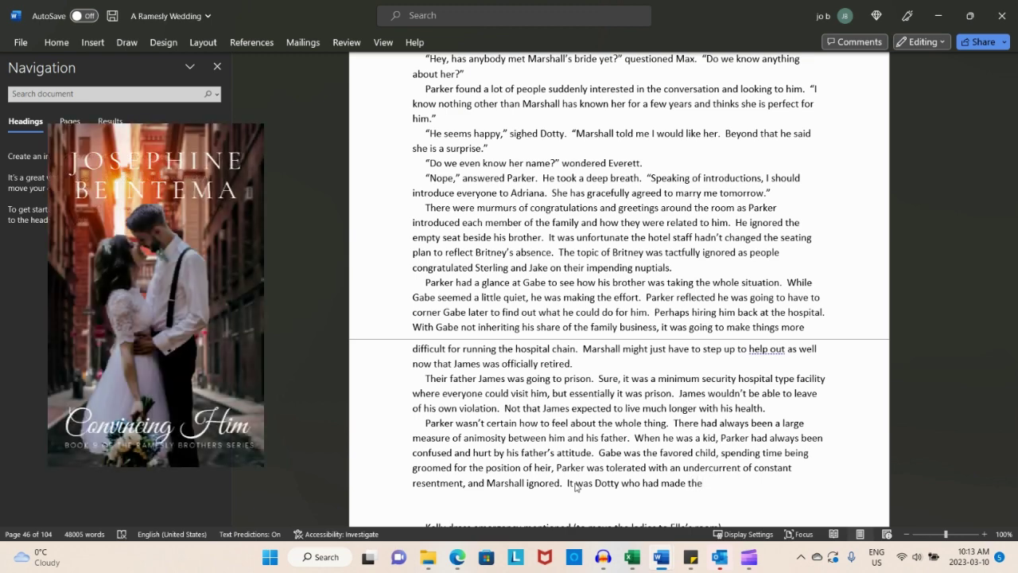
text(ch)
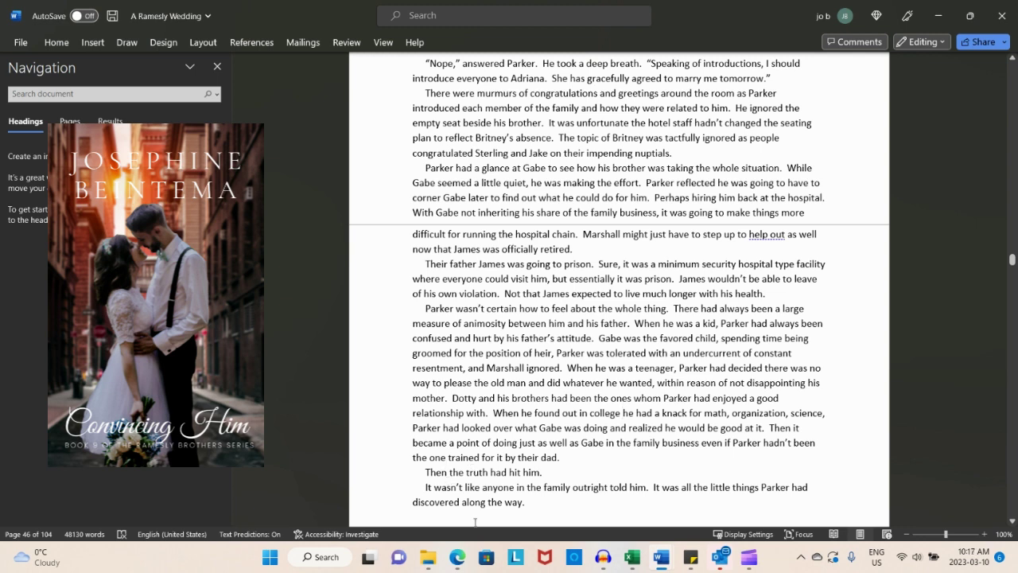
After 'discovered along the way.', add 'The snubs from Mary, the extra attention from Oscar.'
click(544, 503)
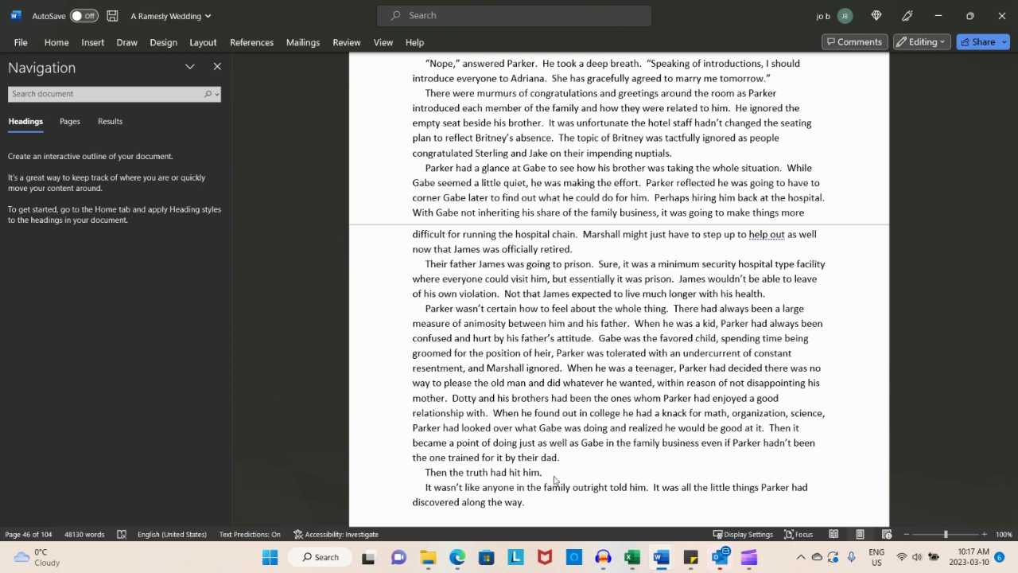
text(He)
key(BackSpace)
key(BackSpace)
key(BackSpace)
text(The snubs from Mary,)
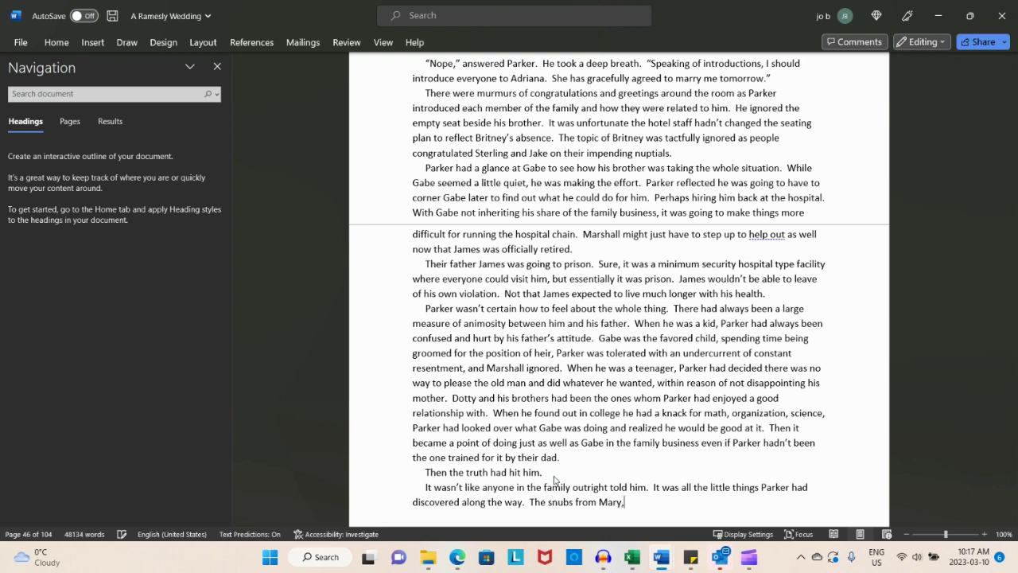
text( the extra attentiongfrom Oscar. )
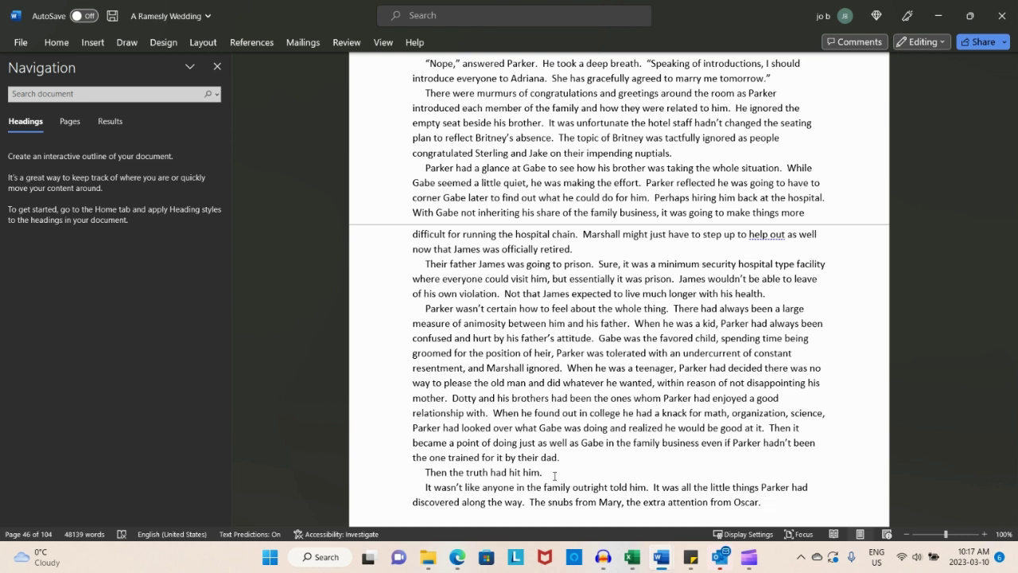
text(The)
Add that his father had been travelling about the time Parker should have been conceived
text(fact his father )
text(hadn't been arou)
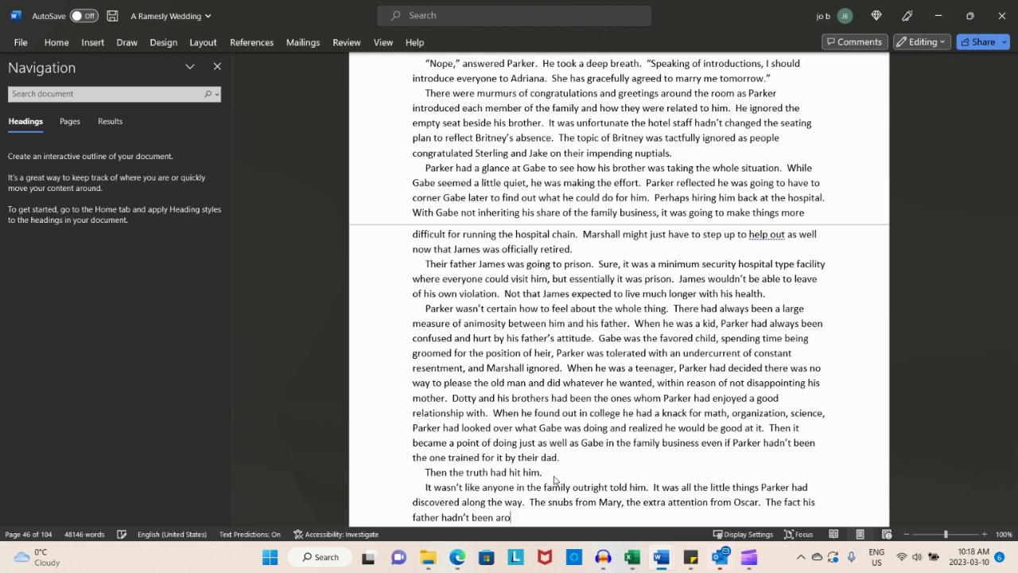
key(BackSpace)
key(BackSpace)
key(BackSpace)
key(BackSpace)
key(BackSpace)
key(BackSpace)
key(BackSpace)
key(BackSpace)
key(BackSpace)
key(BackSpace)
key(BackSpace)
key(BackSpace)
text(been travelling whe)
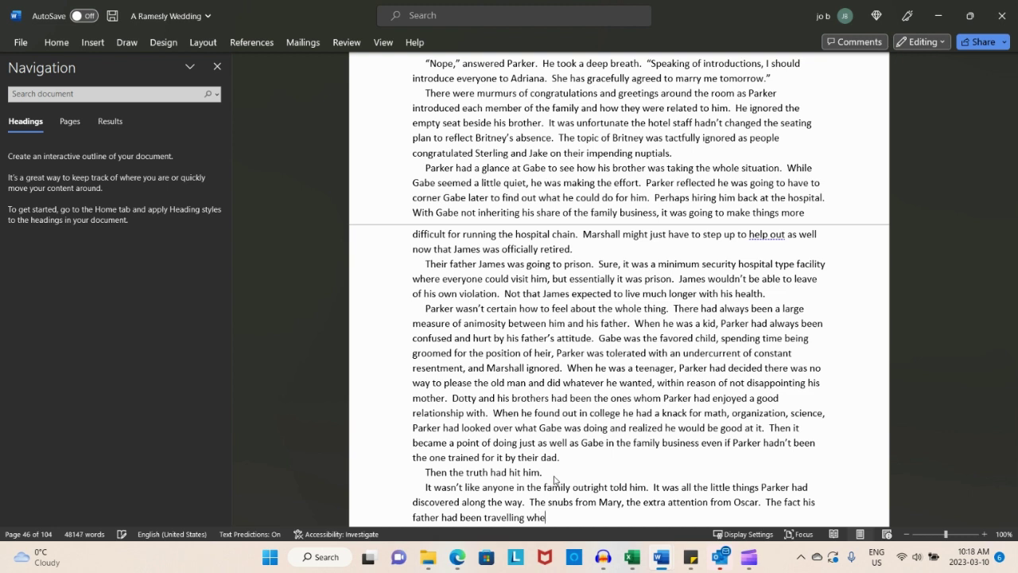
key(BackSpace)
key(BackSpace)
key(BackSpace)
text(about the time Parker should h)
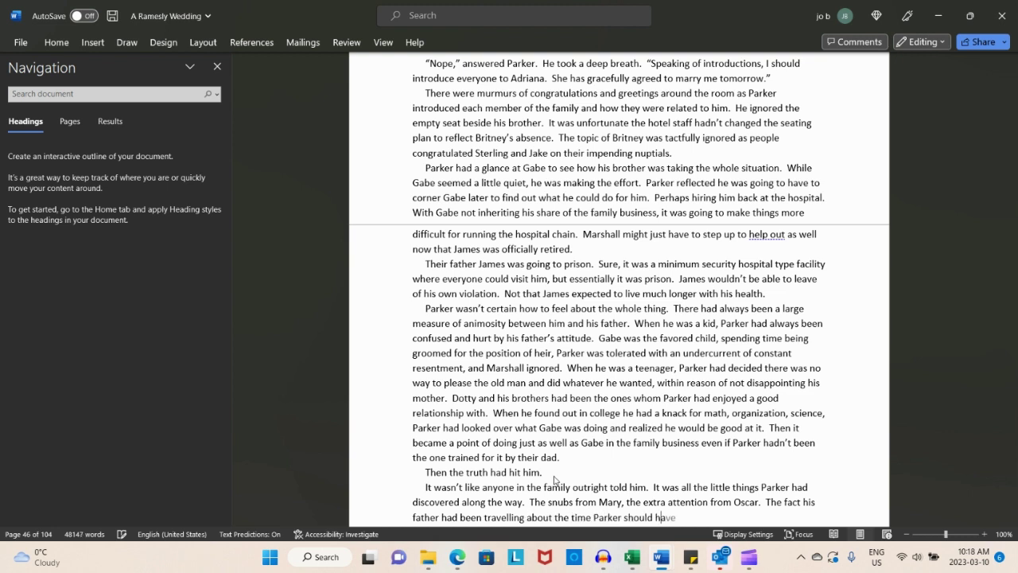
text(ave been consceived.)
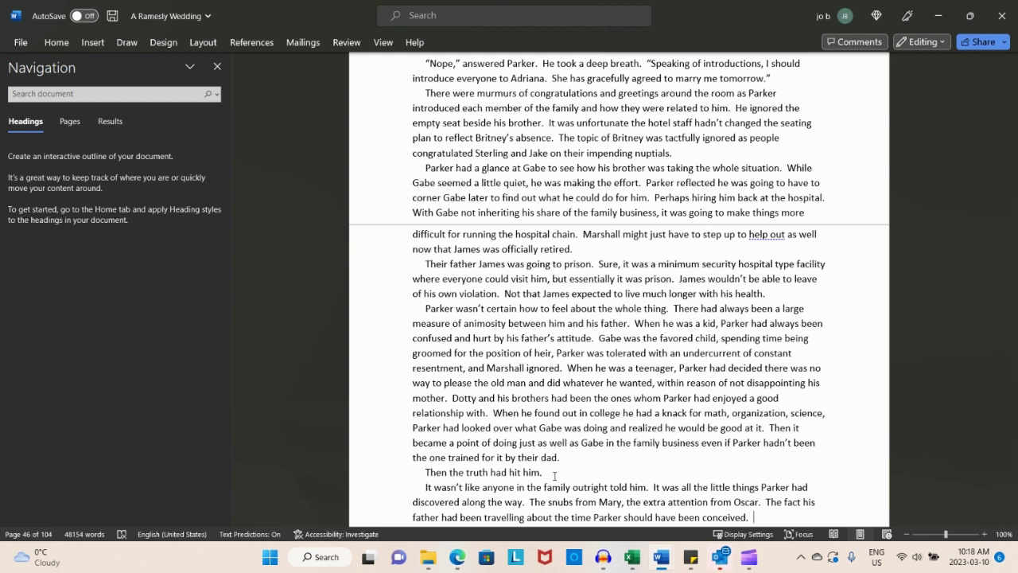
Add 'He liked to surf, as did Gerrit and Nate.' and that Nate and Parker looked alike
text(He li)
text(ked to)
text( surf)
text(, a)
text(s did)
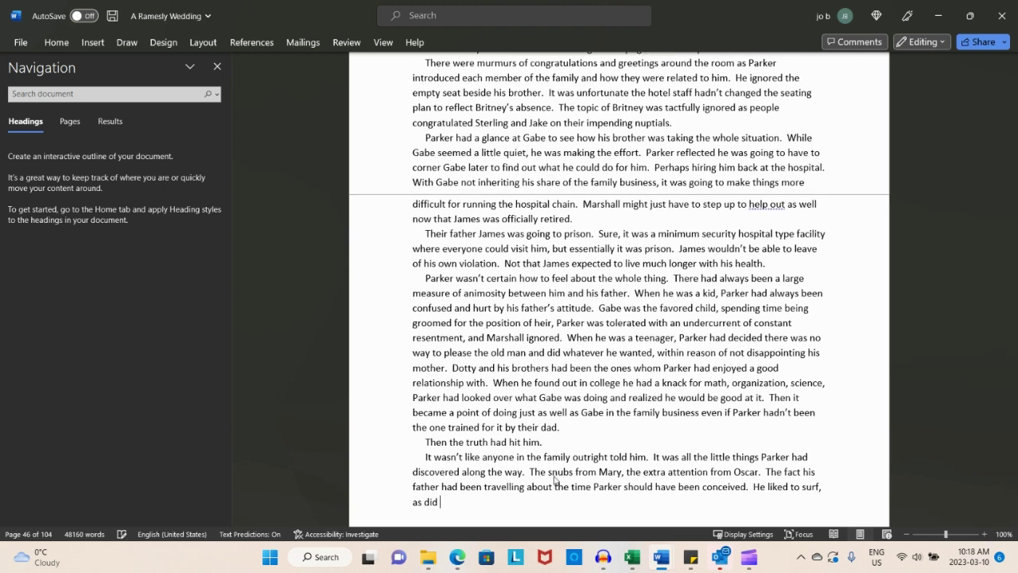
text( Gerrit and Nate.  Not that Gerrit did anything physical since the accide)
key(BackSpace)
key(BackSpace)
key(BackSpace)
key(BackSpace)
key(BackSpace)
key(BackSpace)
key(BackSpace)
key(BackSpace)
key(BackSpace)
key(BackSpace)
key(BackSpace)
key(BackSpace)
key(BackSpace)
key(BackSpace)
key(BackSpace)
key(BackSpace)
key(BackSpace)
key(BackSpace)
key(BackSpace)
key(BackSpace)
key(BackSpace)
key(BackSpace)
key(BackSpace)
key(BackSpace)
key(BackSpace)
key(BackSpace)
key(BackSpace)
key(BackSpace)
key(BackSpace)
key(BackSpace)
key(BackSpace)
key(BackSpace)
key(BackSpace)
key(BackSpace)
key(BackSpace)
key(BackSpace)
key(BackSpace)
key(BackSpace)
key(BackSpace)
key(BackSpace)
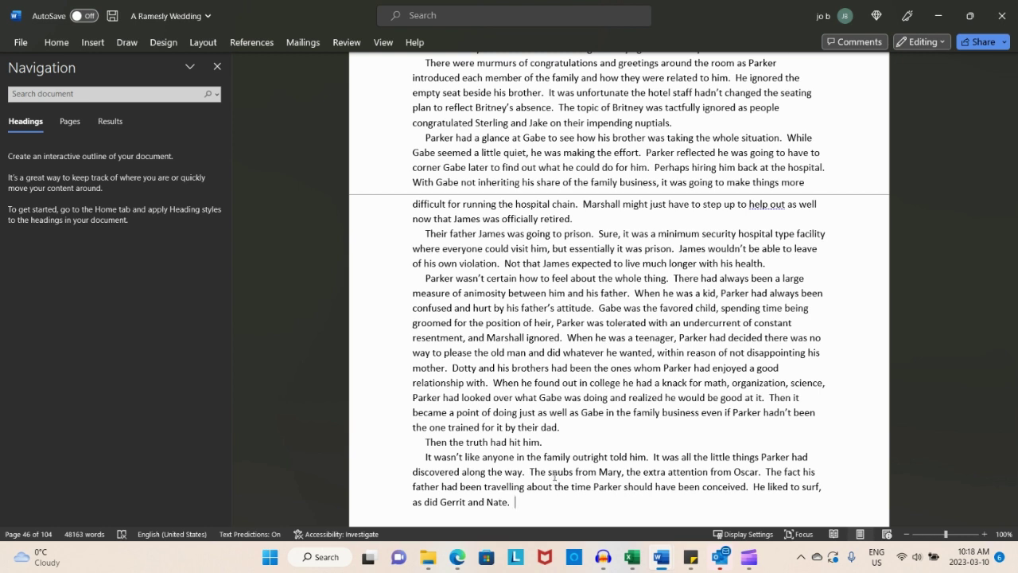
text(People often comm)
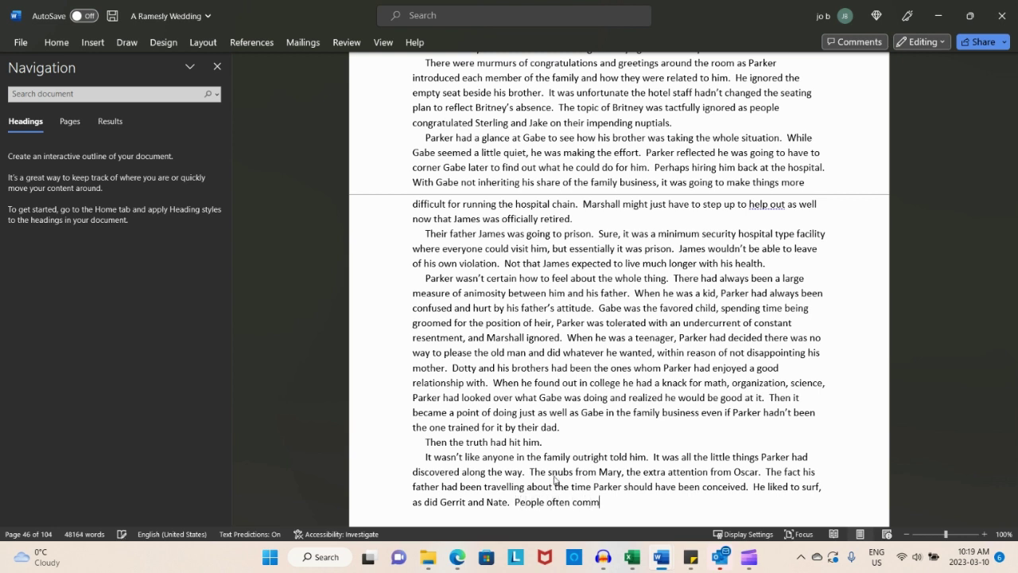
text(ented on how Nate and )
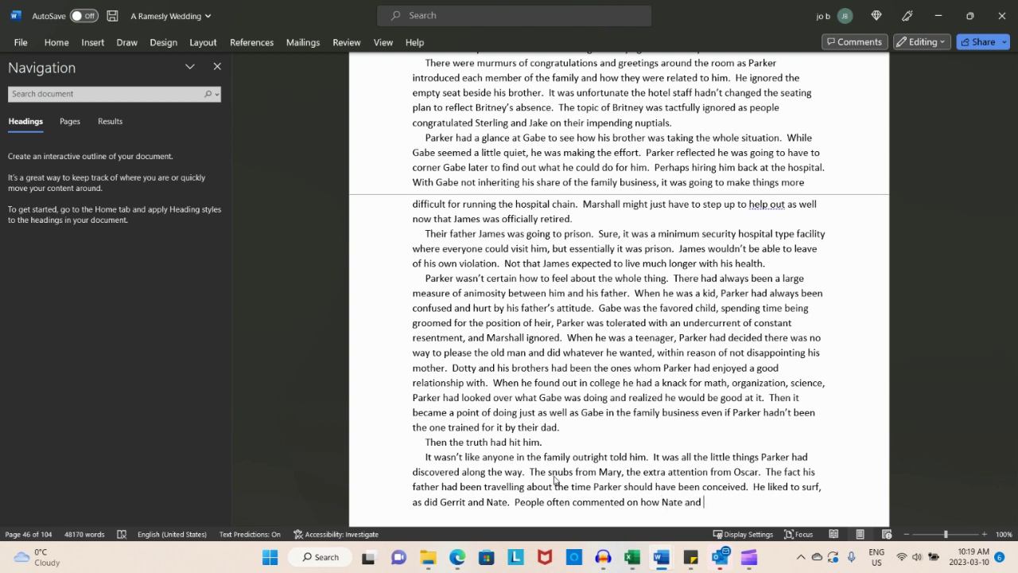
text(Parker looked so much a)
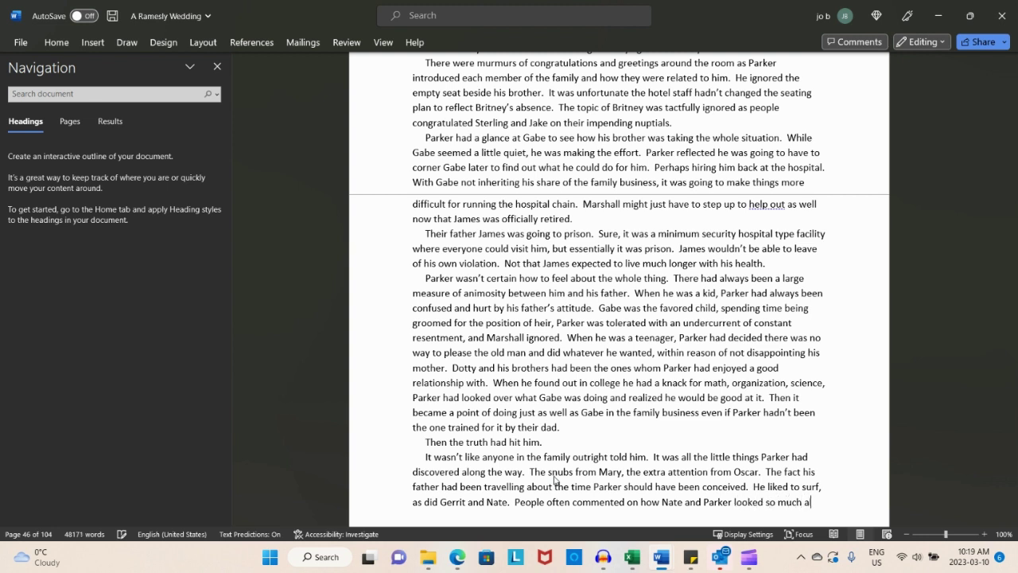
text(like.)
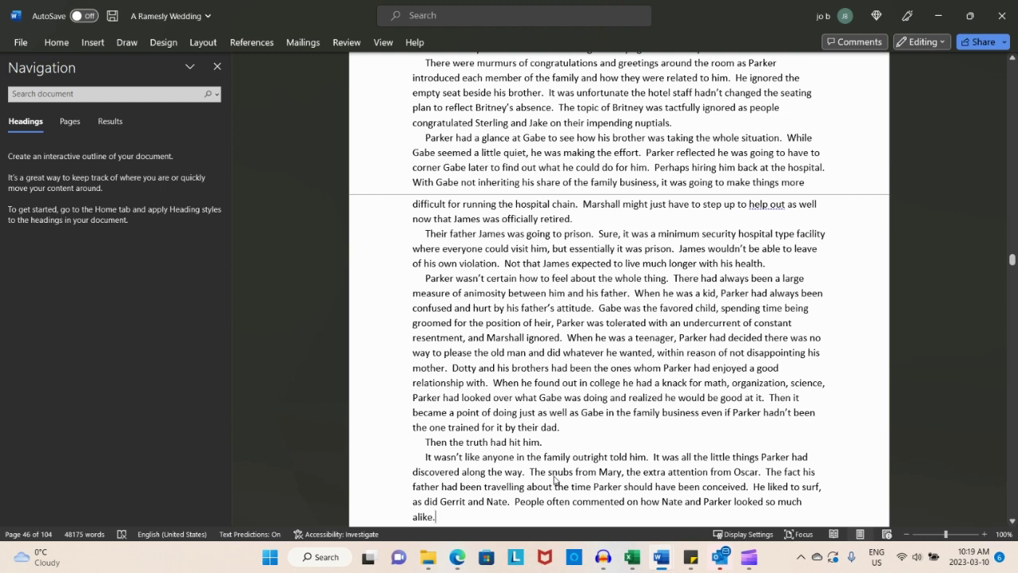
Add a paragraph on the cousins, James's animosity toward his middle son, and Dotty tearfully confirming
key(Return)
text(They shoul)
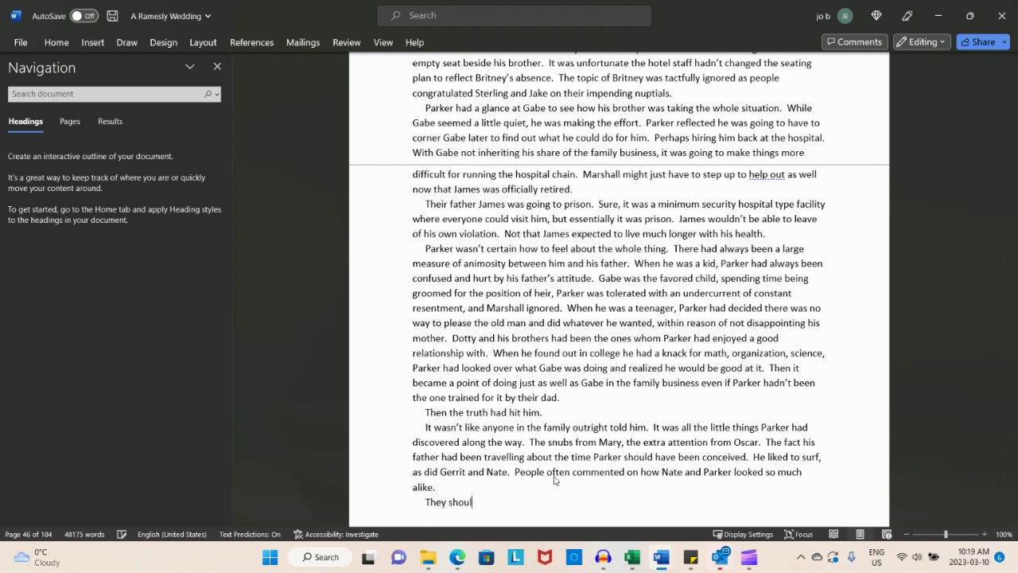
text(d look alike, Parker had )
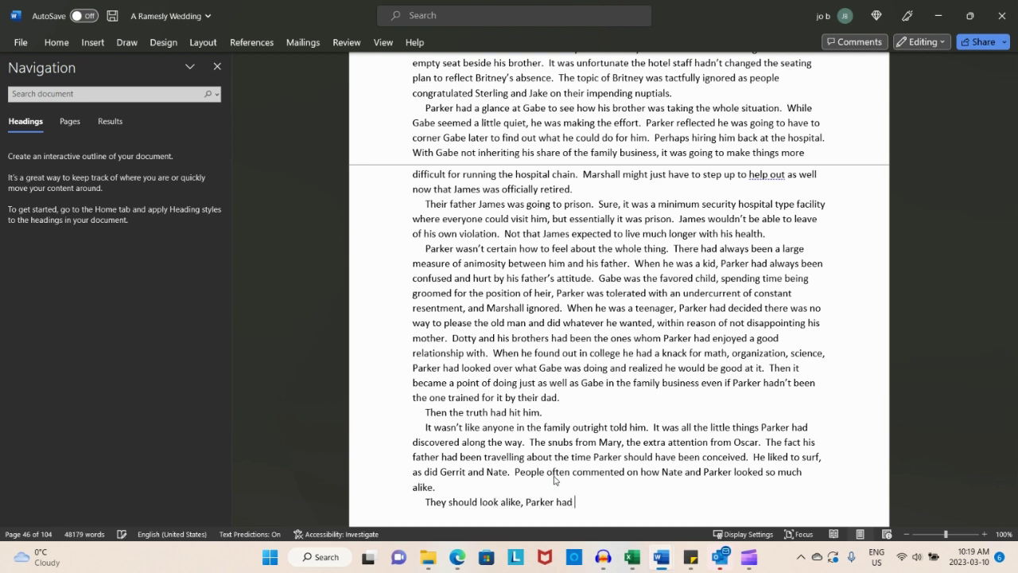
text(often commented.  They wer)
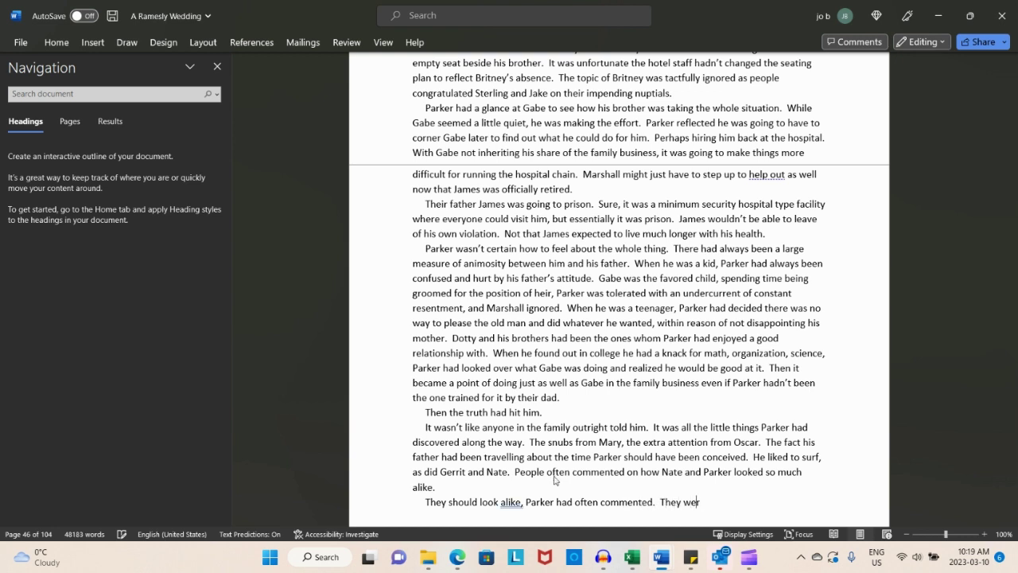
text(e cousin)
text(However, it)
text( explained perf)
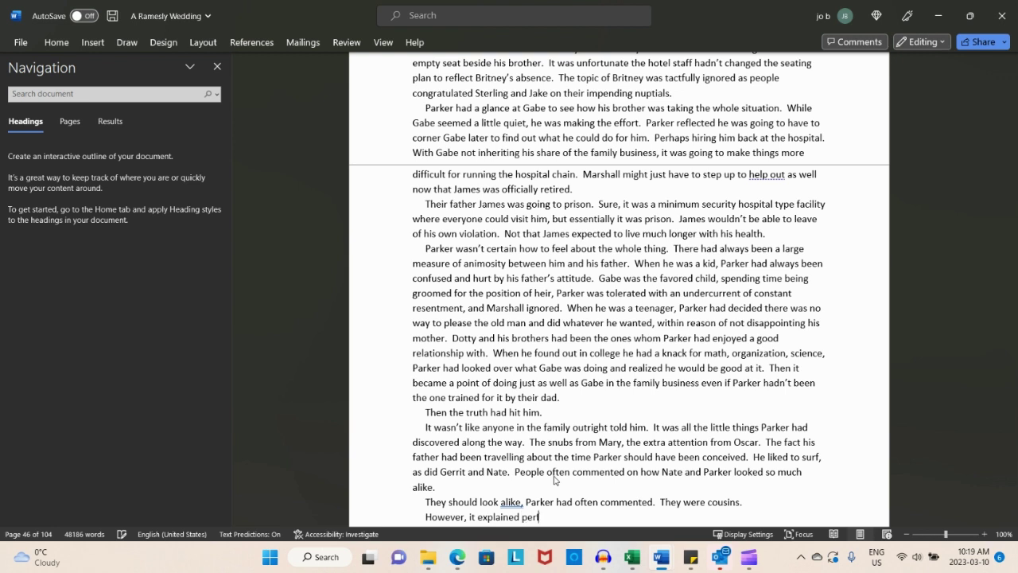
text(ectly the animosity)
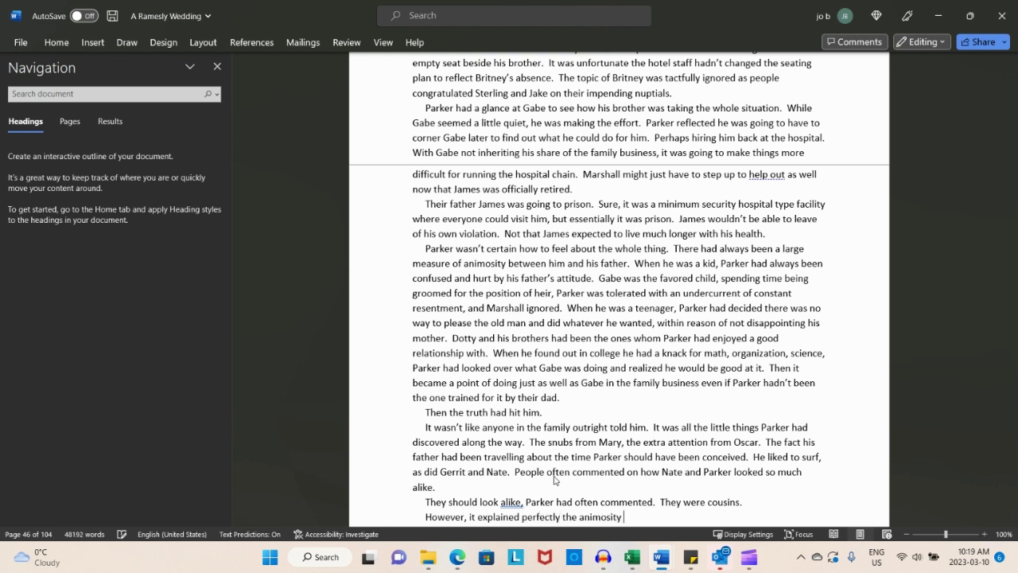
text( James harbored towar)
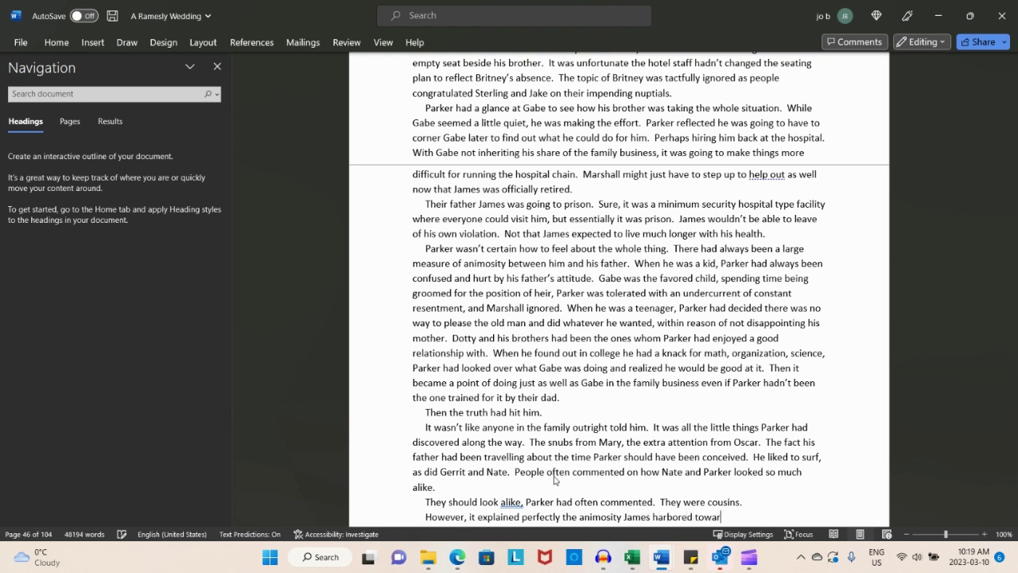
text(d his middle son.)
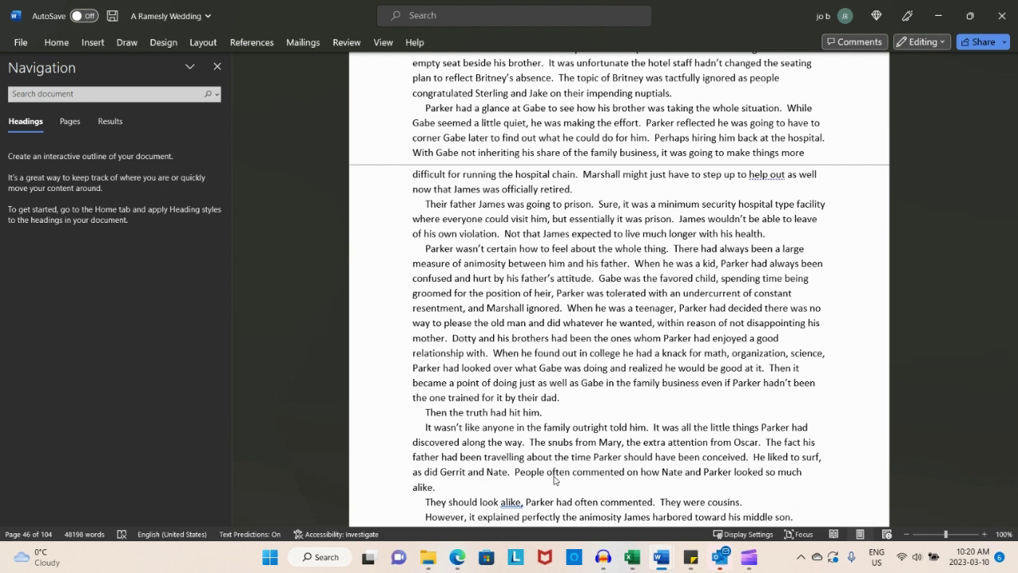
text(Parker had strugg)
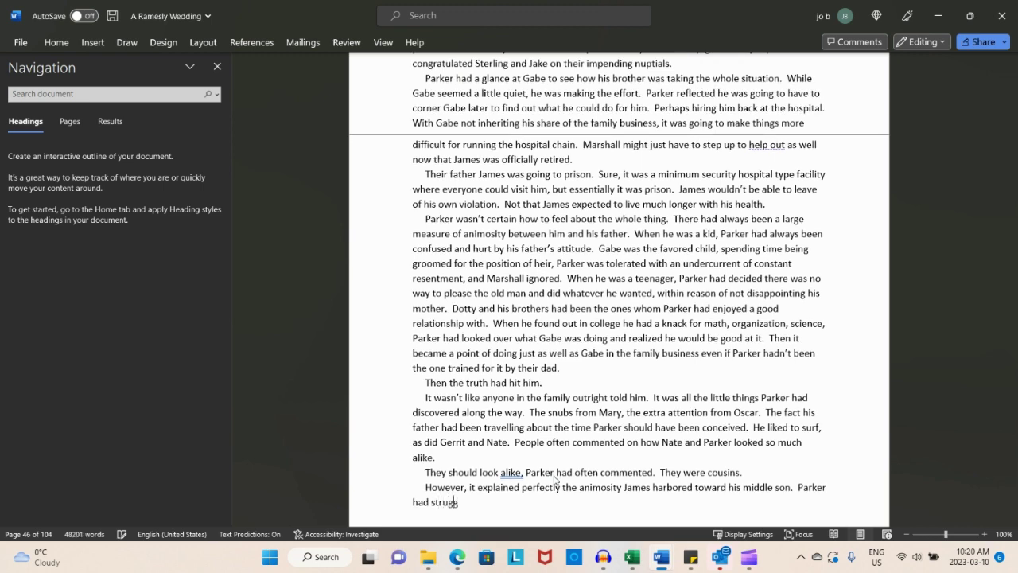
text(led with the idea.  Then he)
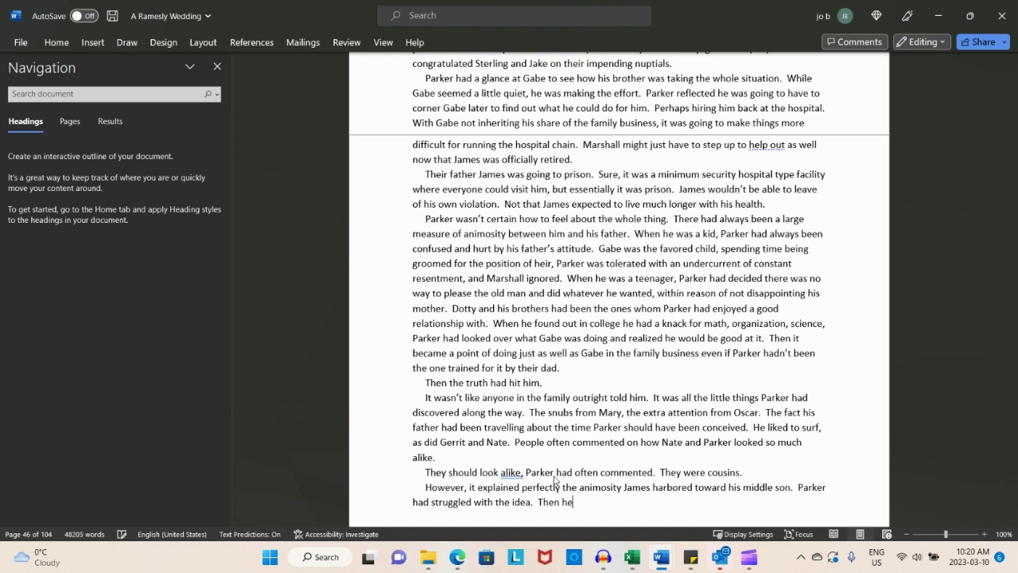
text( had asked Dott y who had tearfully confirmed it.)
Add 'He wasn't James' son', Dotty's one-night stand with Oscar, and 'Oscar his father.'
key(Return)
text(He wasn't James' son. )
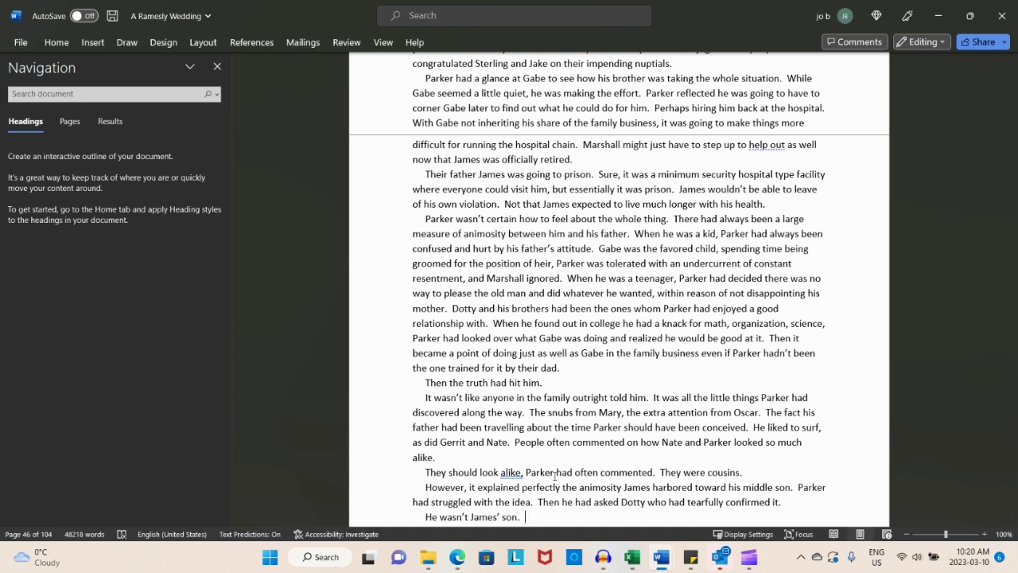
text(In a moment of weak ind)
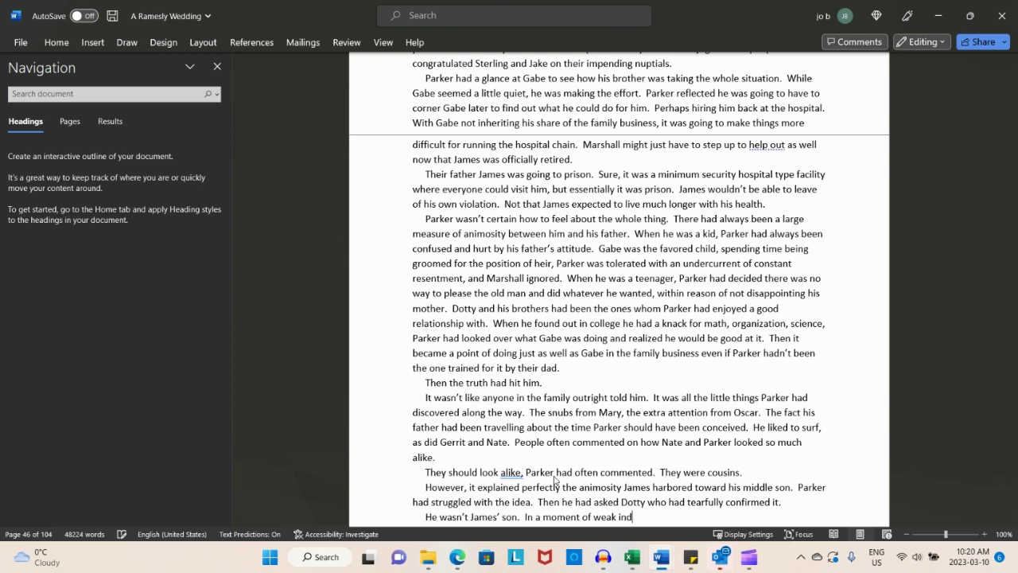
text(escretion, after imbibing)
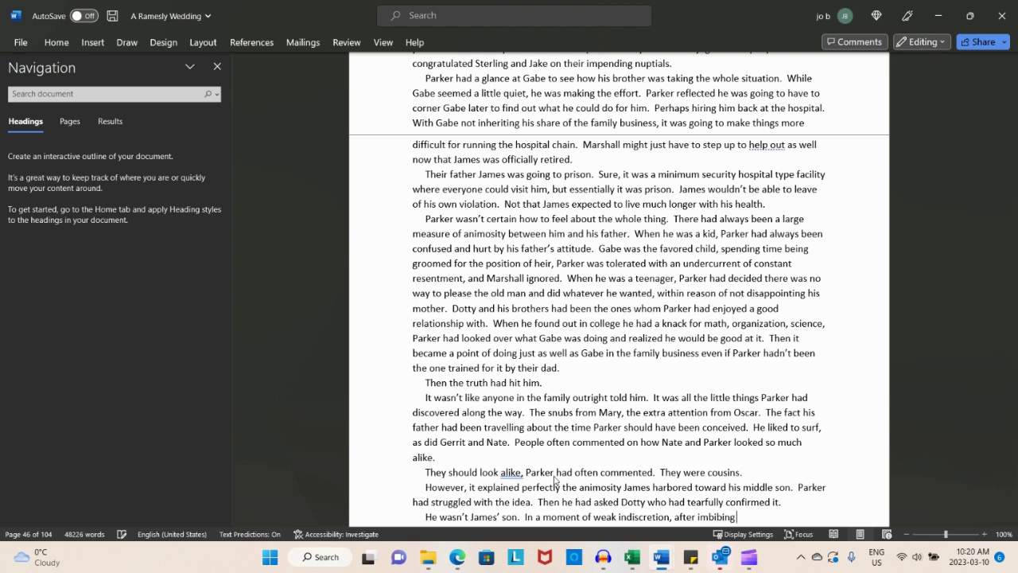
text( a little too myuch al)
text(coho)
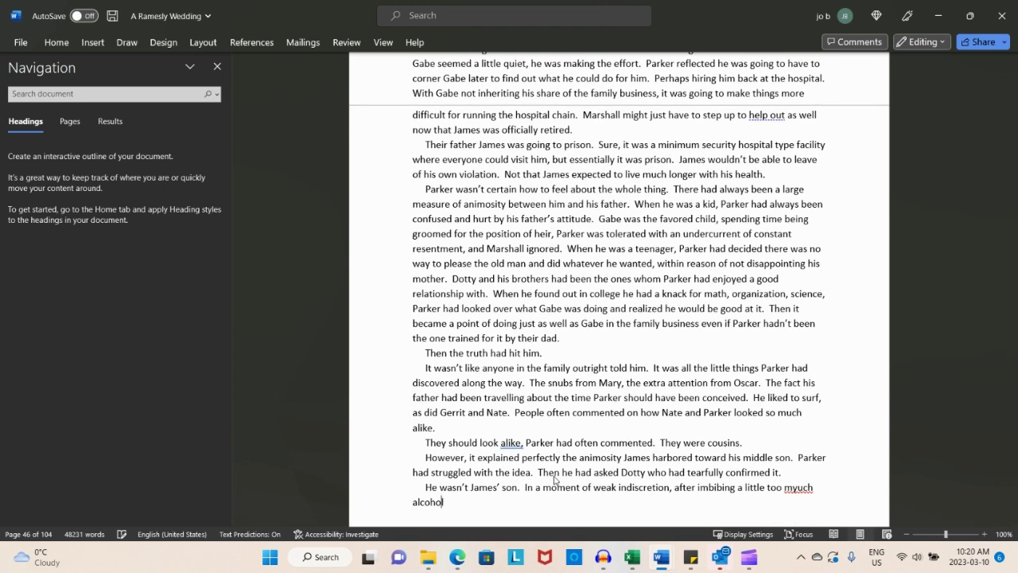
text(l, Dotty had a one night)
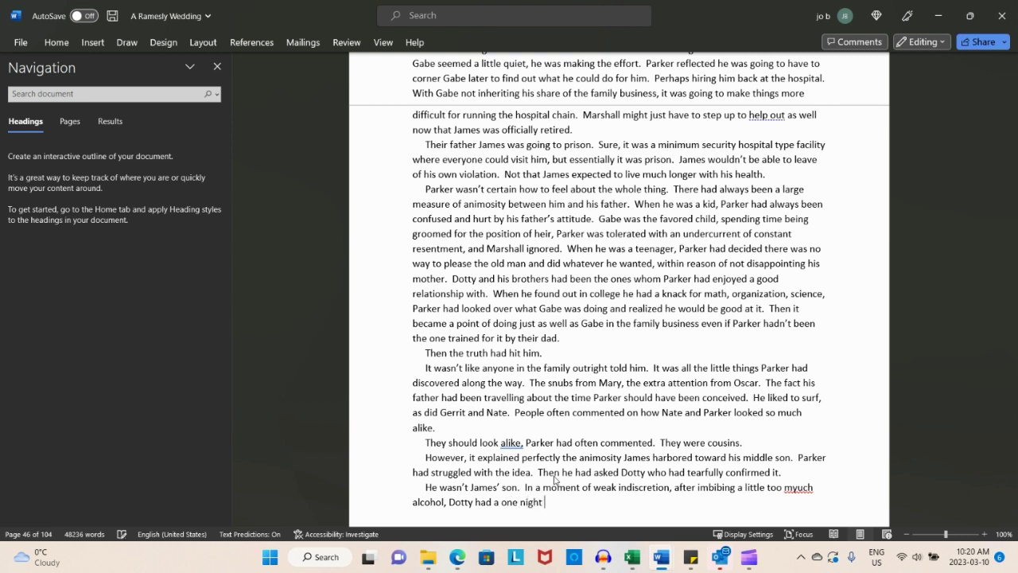
text( stand with Oscar, his uncle. )
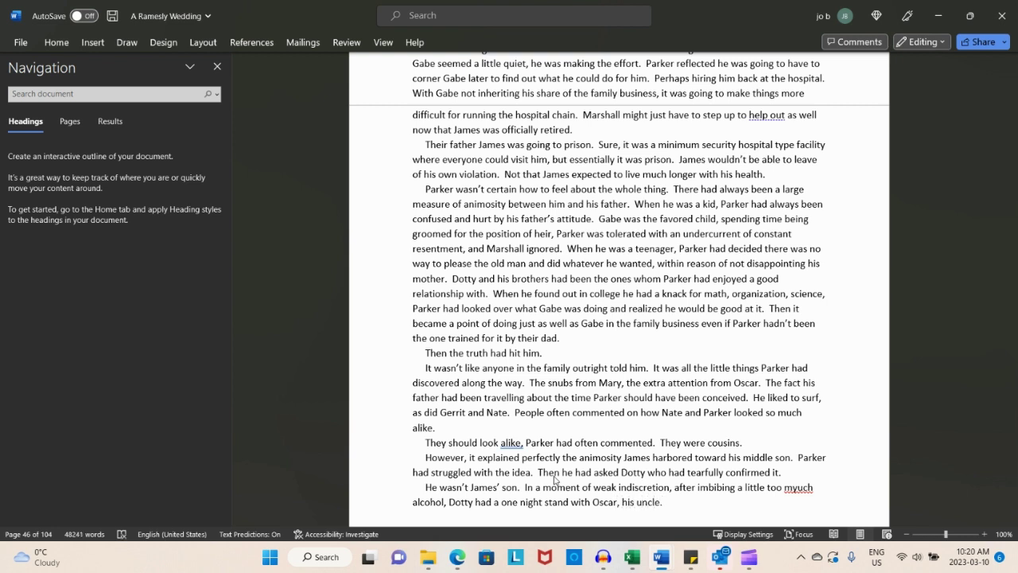
text(Oscar his father.)
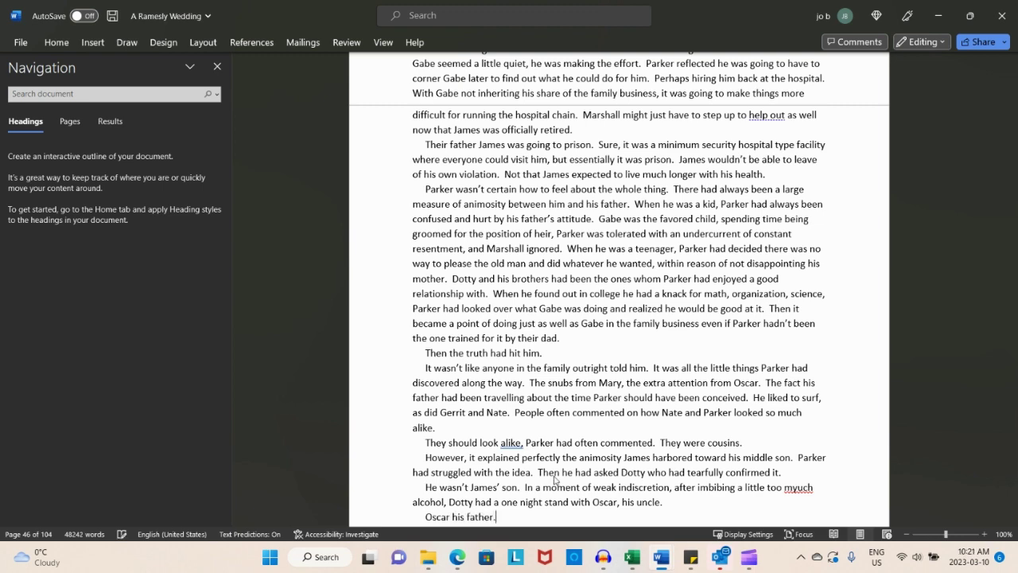
Add a paragraph: Parker accepted this fact and that no one said the truth out loud
key(Return)
text(Park)
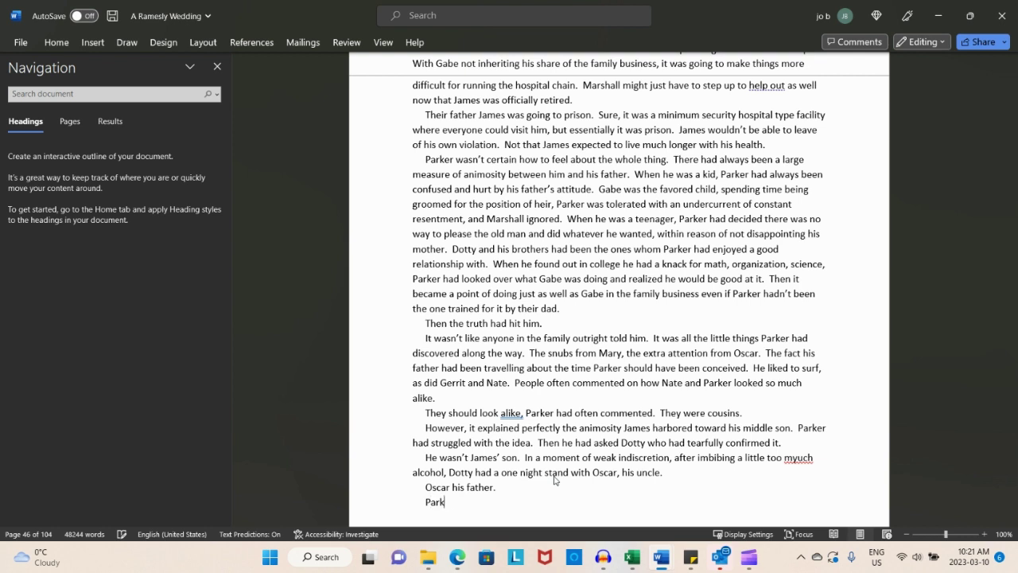
text(er had come to accept this fac)
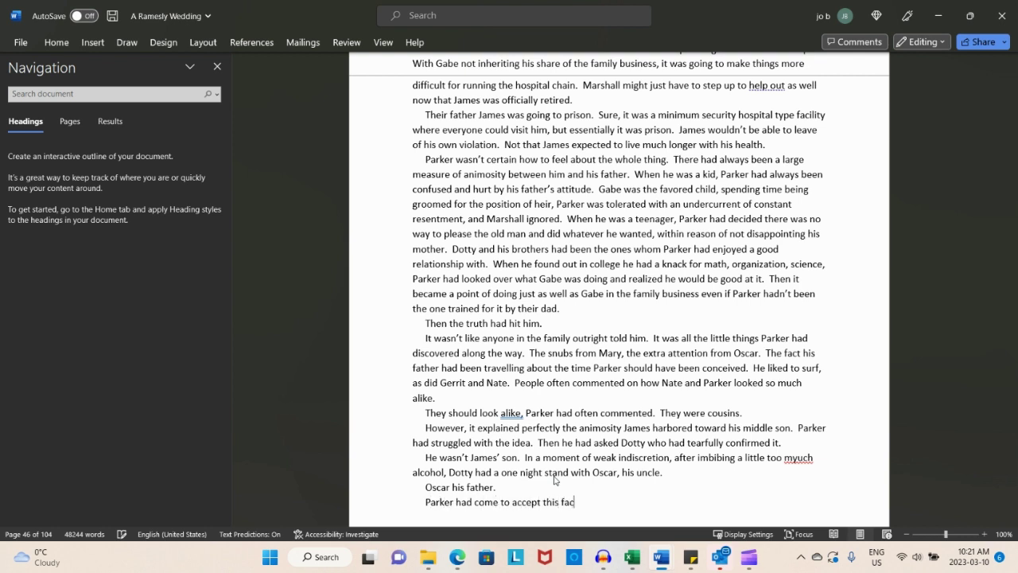
text(t.  He had also come to accep tht)
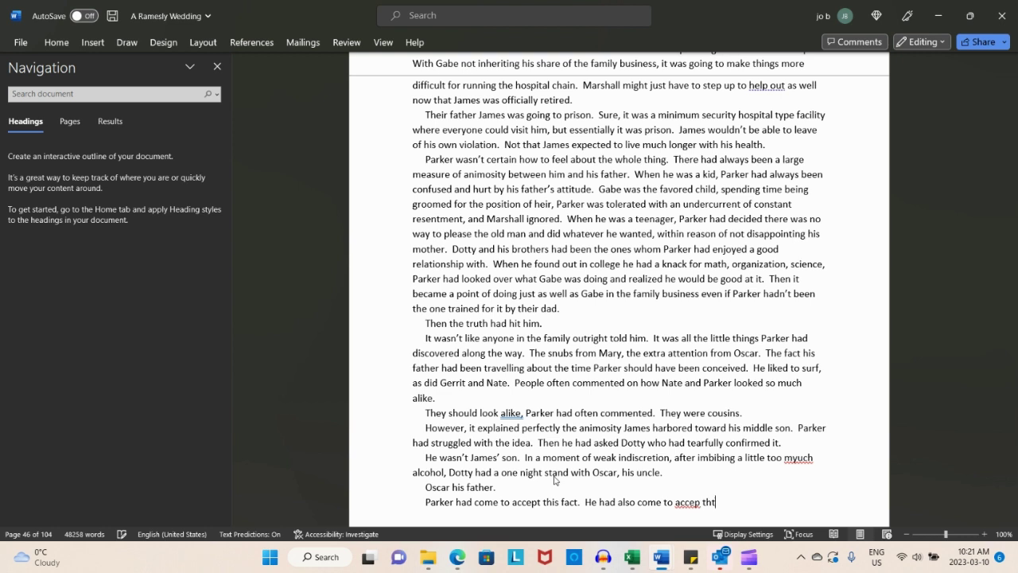
key(BackSpace)
key(BackSpace)
key(BackSpace)
key(BackSpace)
text(t the fa)
text(ct that)
text( no one in the f)
text(amily said)
text( it outlou)
text(d)
key(BackSpace)
key(BackSpace)
key(BackSpace)
key(BackSpace)
key(BackSpace)
key(BackSpace)
key(BackSpace)
key(BackSpace)
key(BackSpace)
key(BackSpace)
key(BackSpace)
text(the truth out loou)
key(BackSpace)
key(BackSpace)
text(ud.  It)
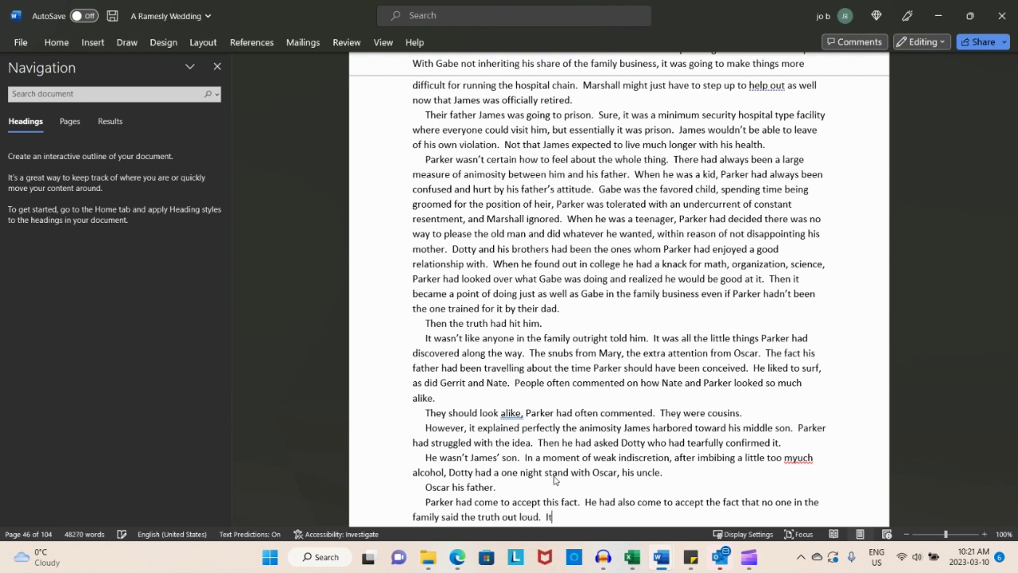
text( was like they could all keep pre)
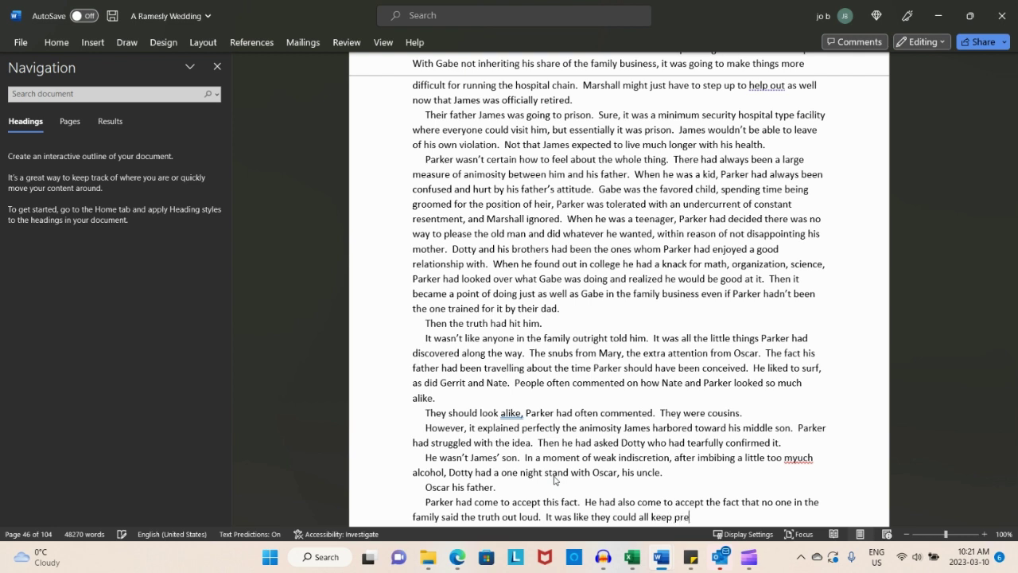
text(tending as long as no one )
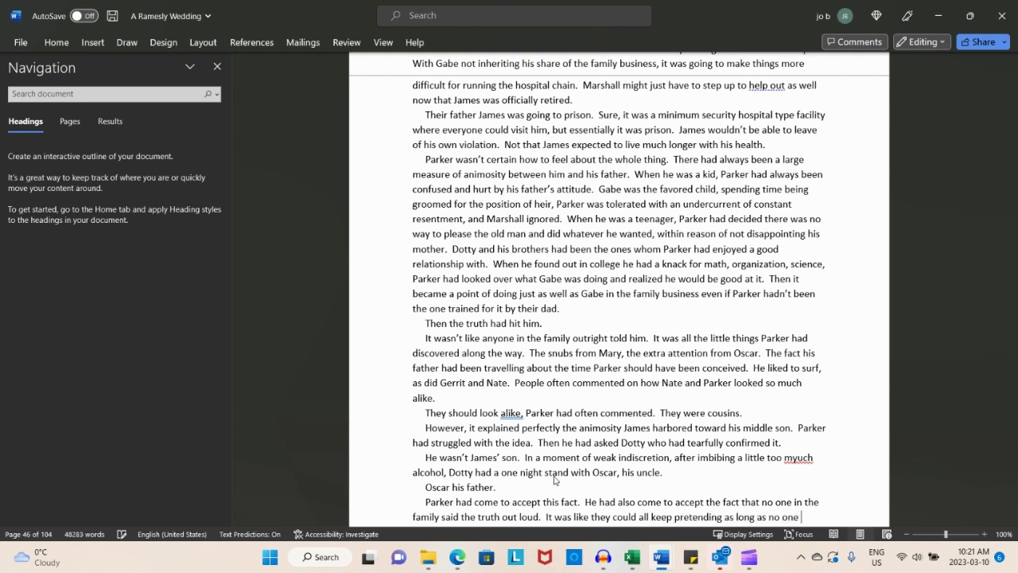
text(aaid a wor)
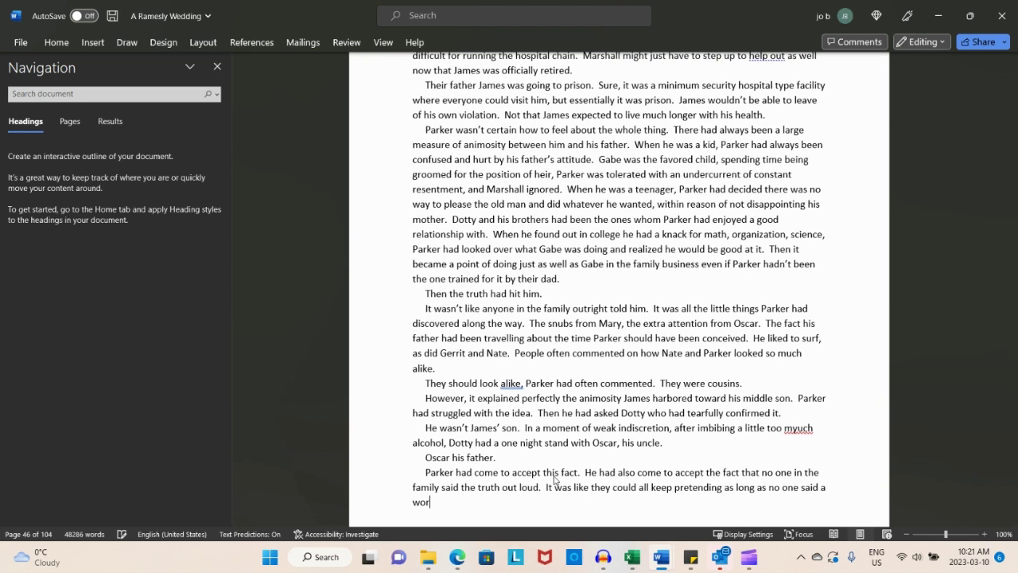
text(d about it.)
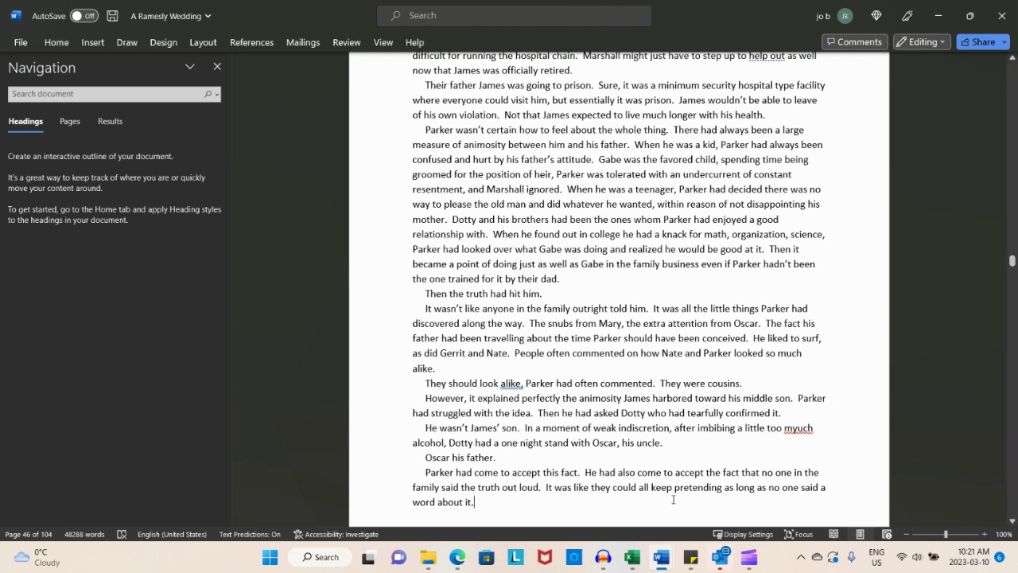
Correct the misspelling 'myuch' to 'much' using the spelling suggestion
click(798, 427)
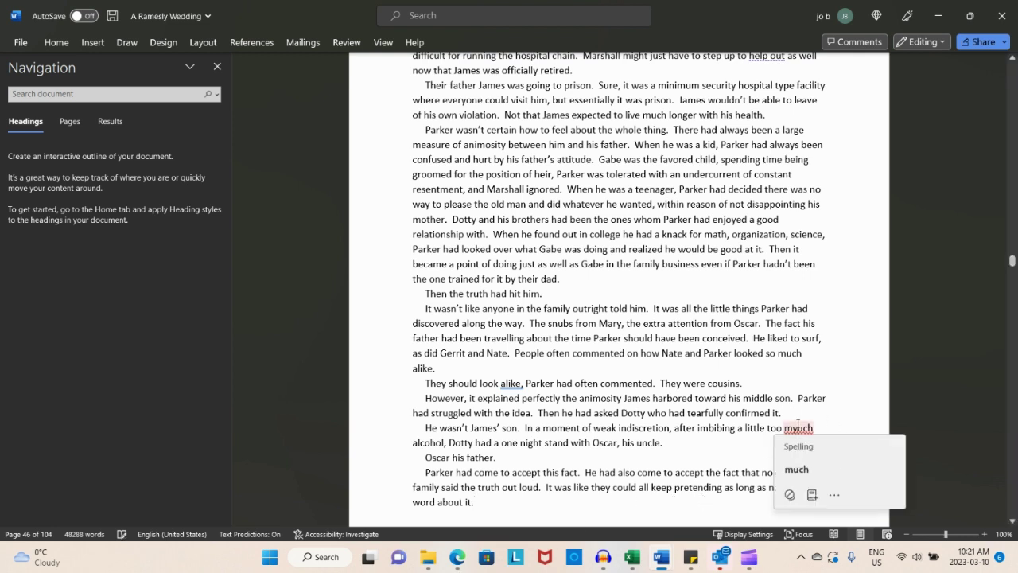
click(811, 463)
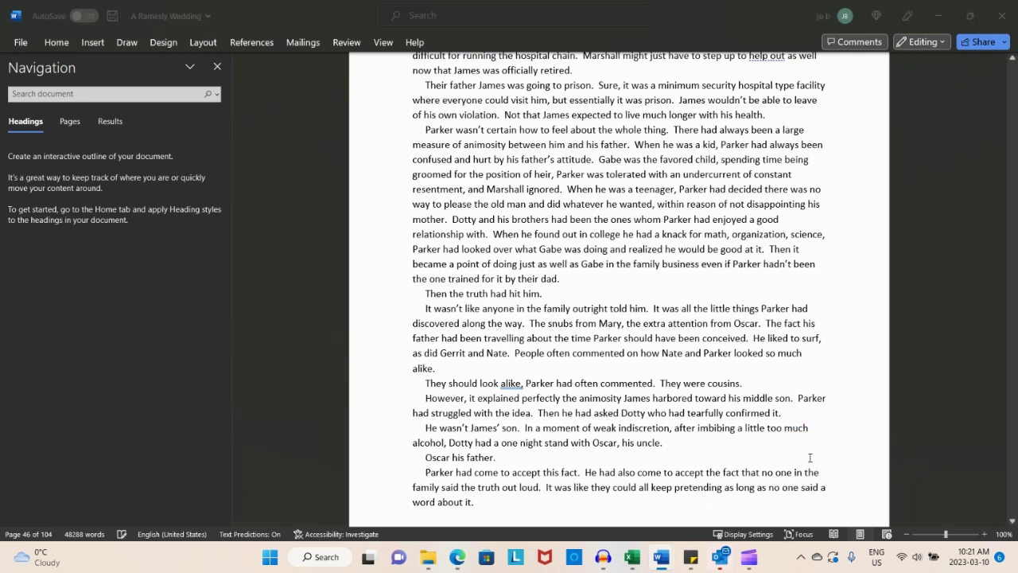
click(639, 497)
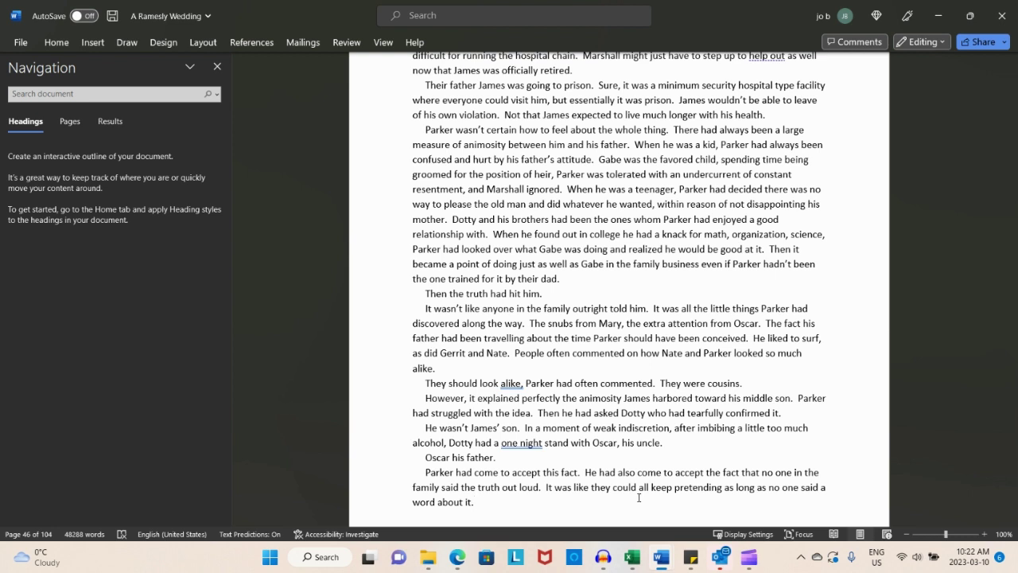
Begin a paragraph on the Ramesly family bringing uncle David's illegitimate children into the family fold
key(Return)
text(It was interesting how)
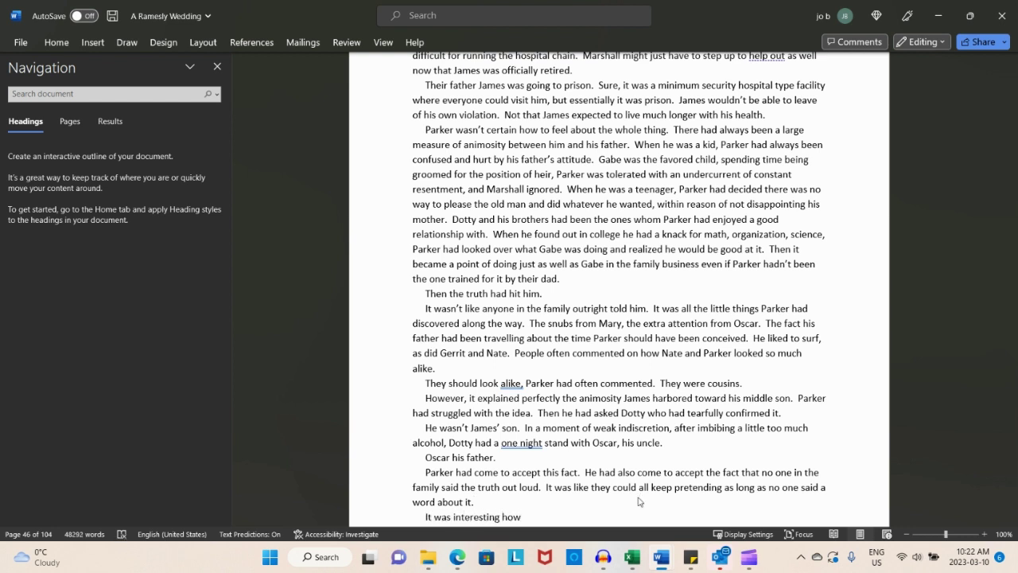
text( the Ramesly family had)
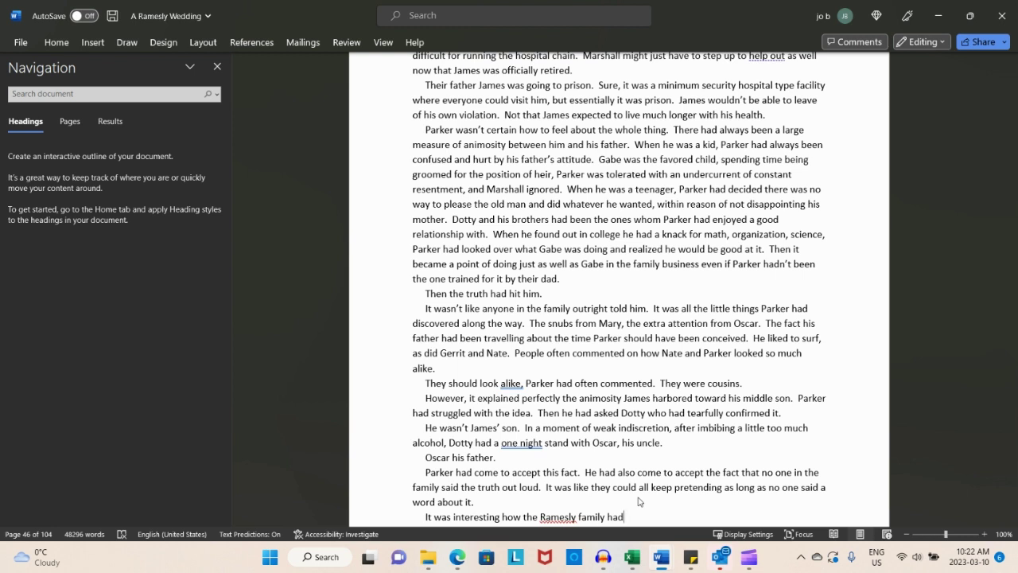
text( started to include some of)
key(ctrl+s)
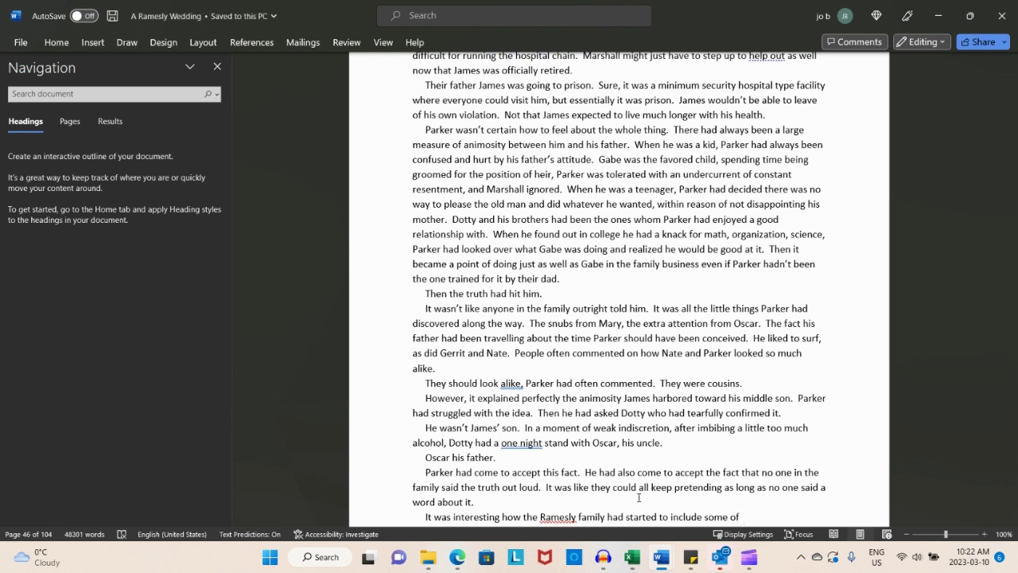
text(his uncle Davids)
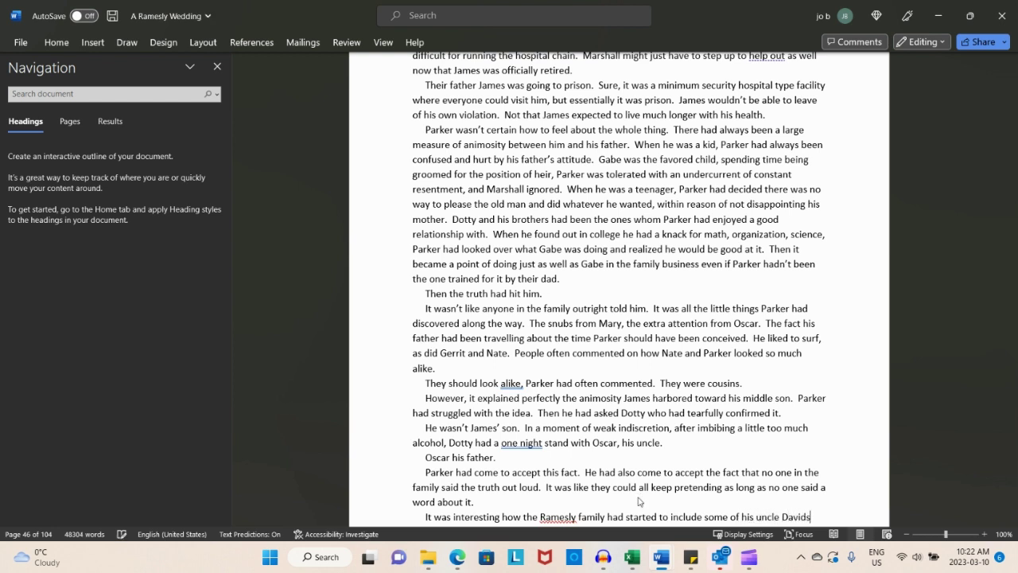
key(BackSpace)
text('s illeg)
text(iti)
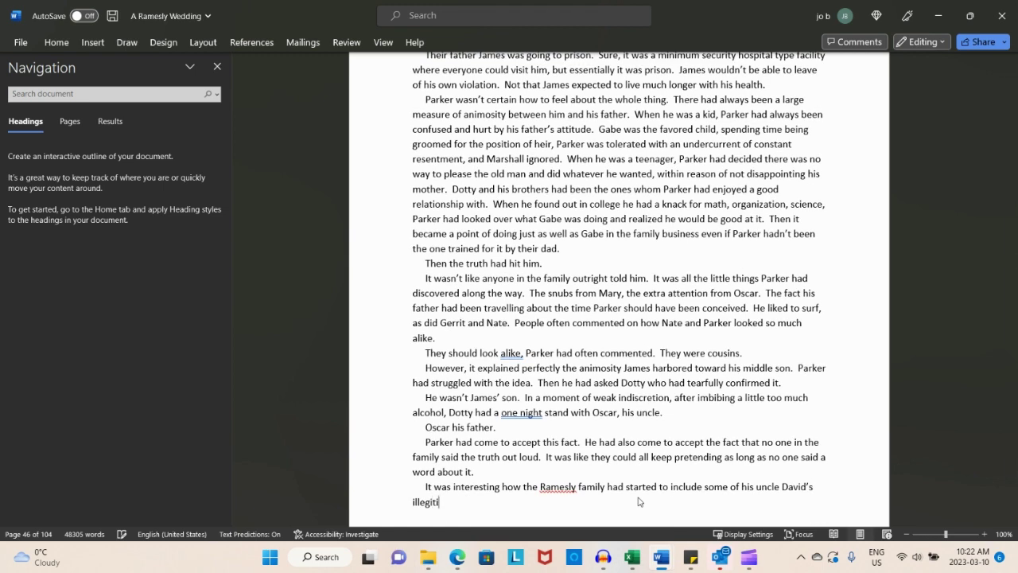
text(mate children into the family)
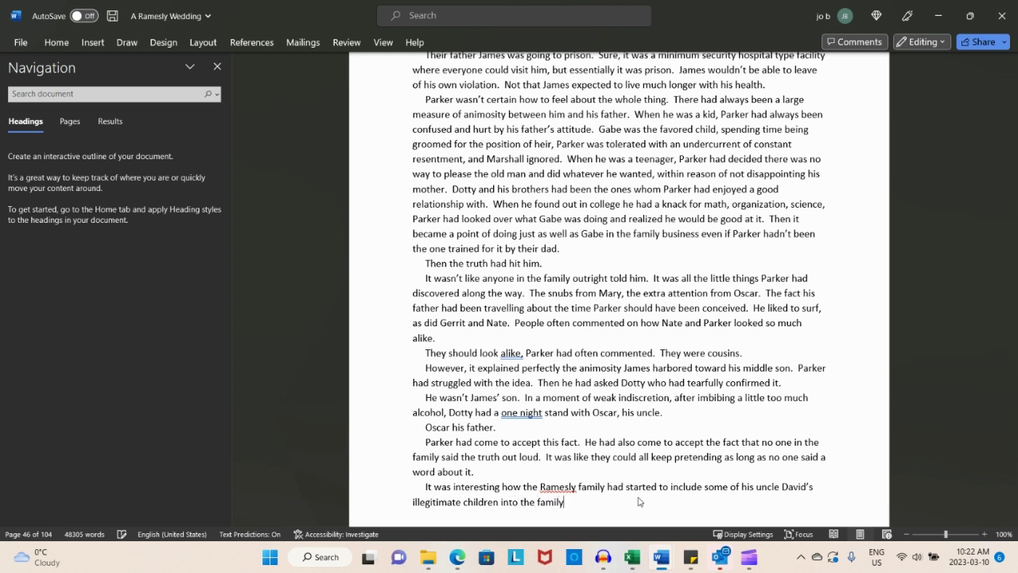
text( fold.  Yet everyone ignored Parker.)
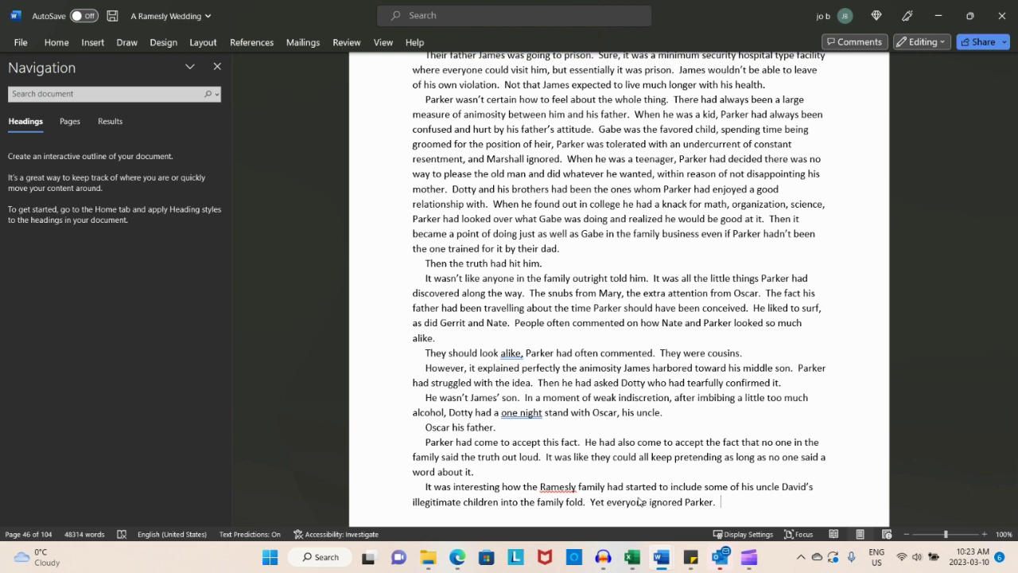
Finish with 'Yet everyone ignored Parker's roots' and add the line 'Did it really matter?'
key(BackSpace)
key(BackSpace)
key(Return)
key(BackSpace)
key(BackSpace)
text('s roots)
text(Did it rea)
text(lly matter?)
Write 'Parker supposed it didn't…' ending with what was between him and James being a thing of the past
key(Return)
text(If)
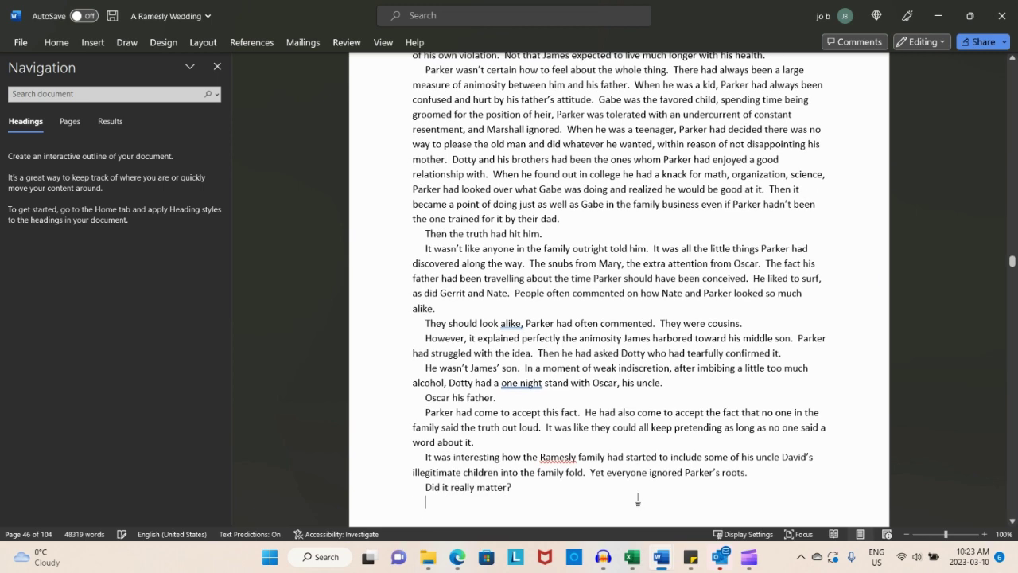
key(BackSpace)
key(BackSpace)
key(BackSpace)
text(Parker supposed it didn't.  Either way, he was in the family)
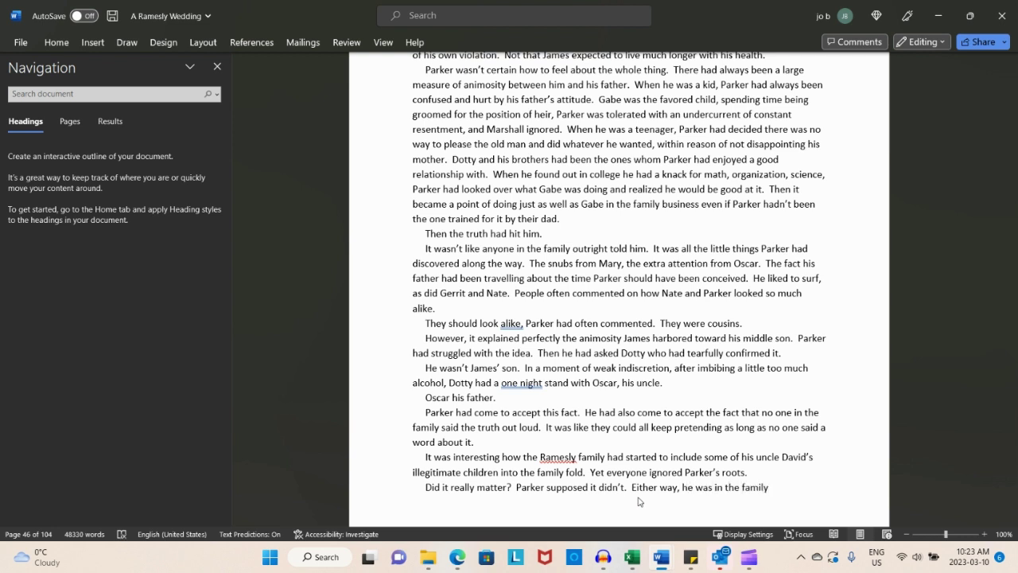
text(, a part)
text( of the family)
text( business, doing)
text( work he loved, )
text(and soon)
text( the)
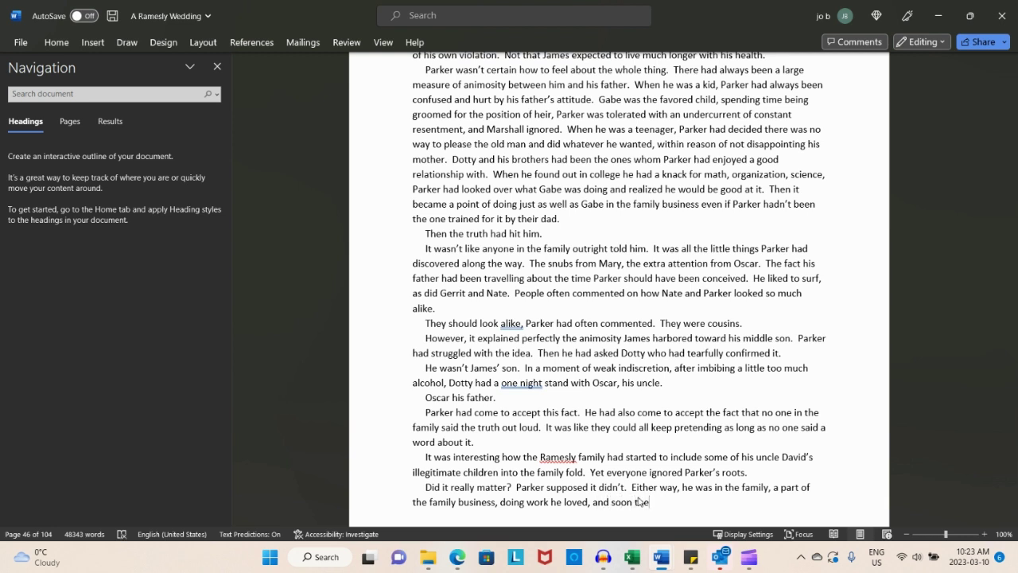
key(BackSpace)
key(BackSpace)
key(BackSpace)
text(what was between him and Jame would)
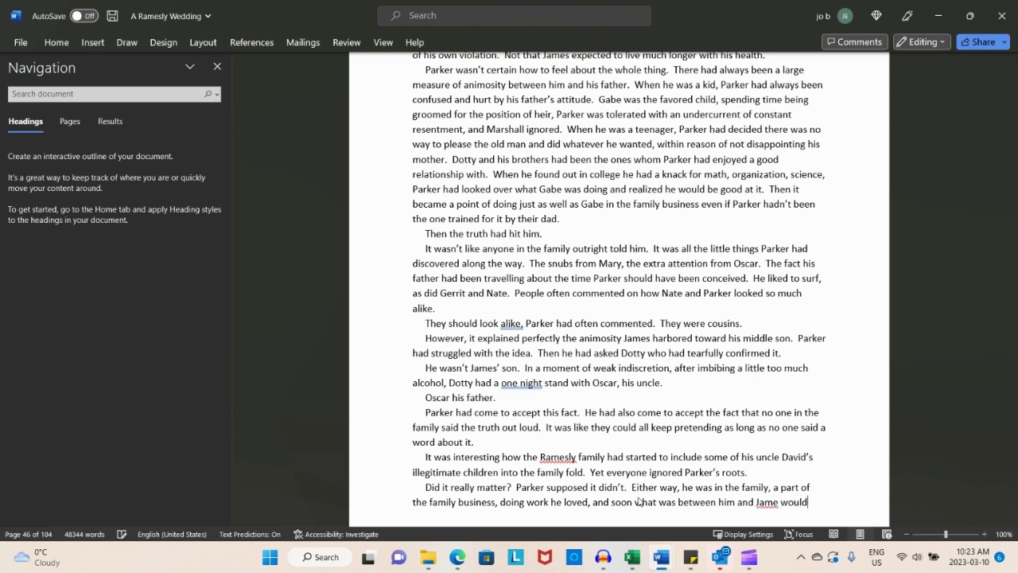
key(BackSpace)
key(BackSpace)
key(BackSpace)
key(BackSpace)
key(BackSpace)
key(BackSpace)
key(BackSpace)
key(BackSpace)
text(es would be a thing)
text( of the past.)
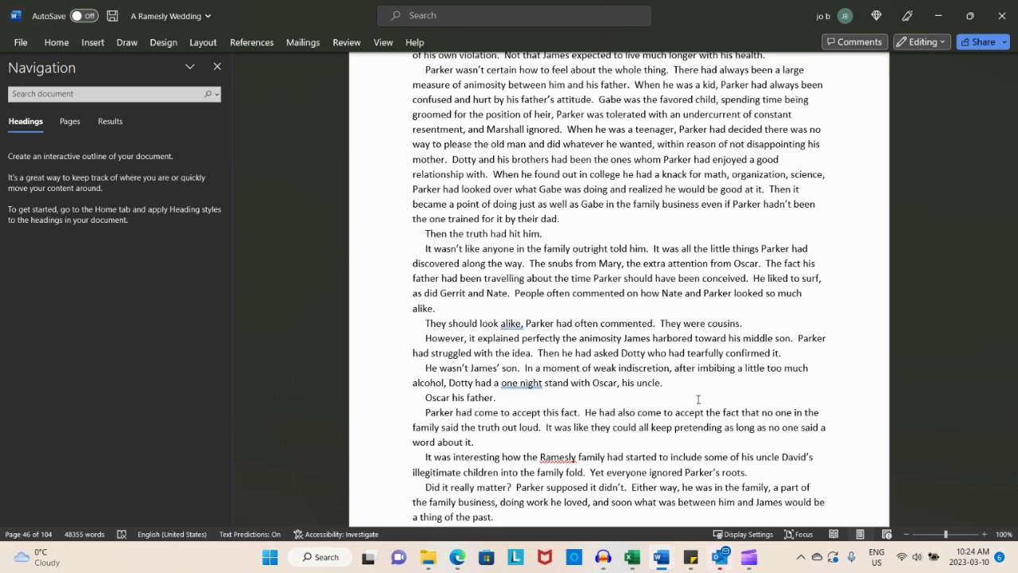
key(Return)
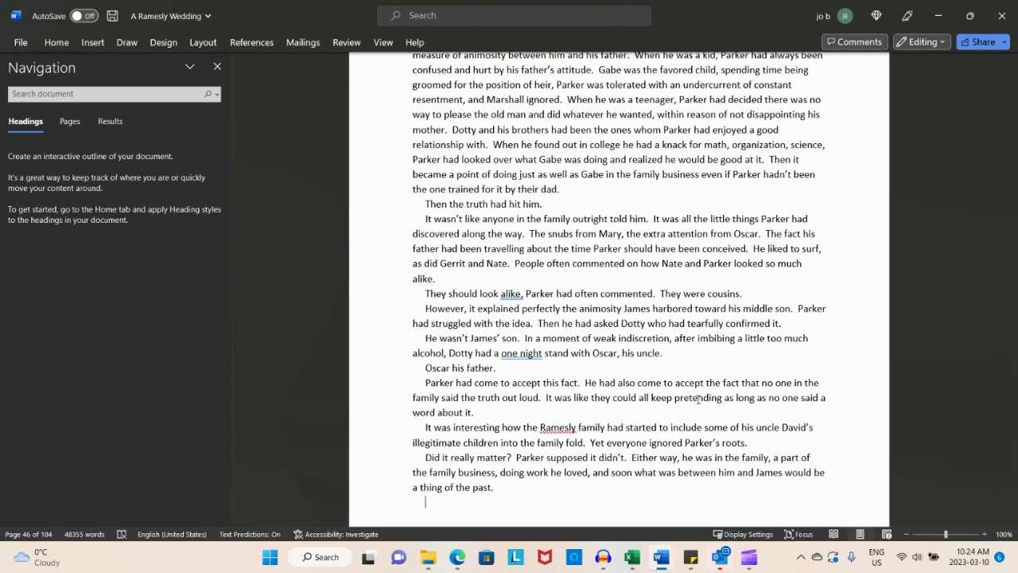
Add that Parker would open a healing conversation with the man who had raised him if he could
key(BackSpace)
text(It wasn't like he wanted)
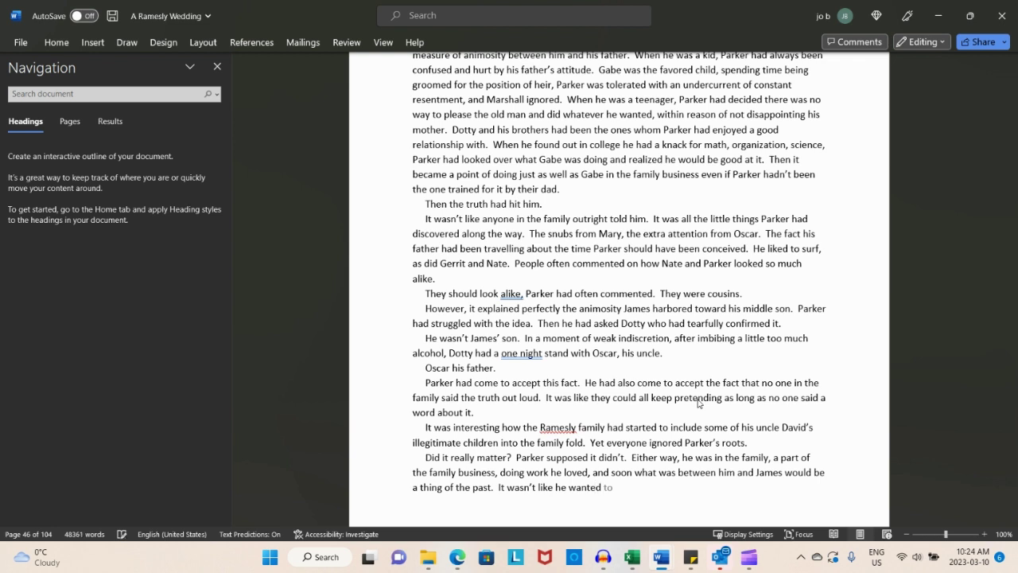
text( things to be this way.  If P)
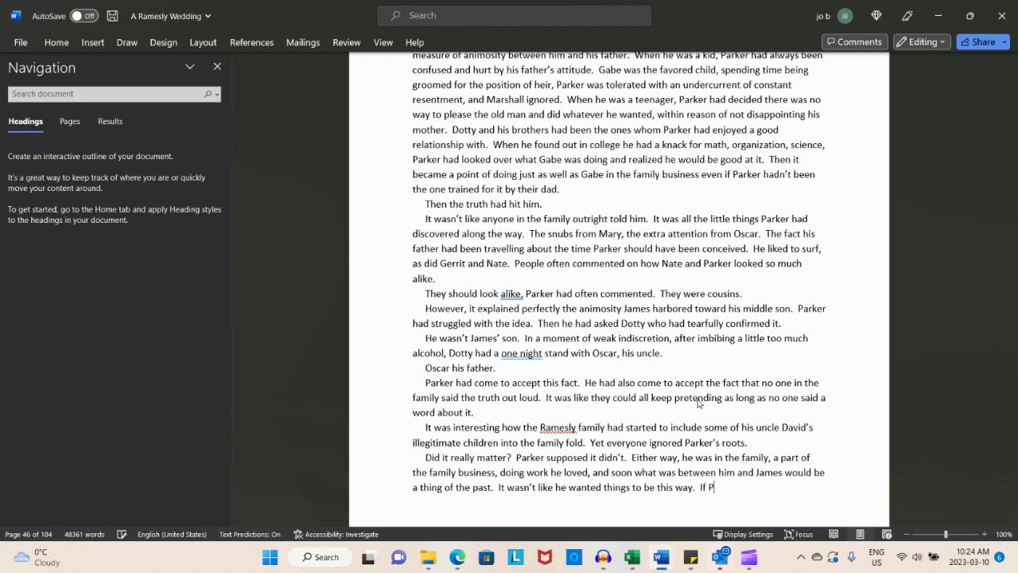
text(arker could open some sort)
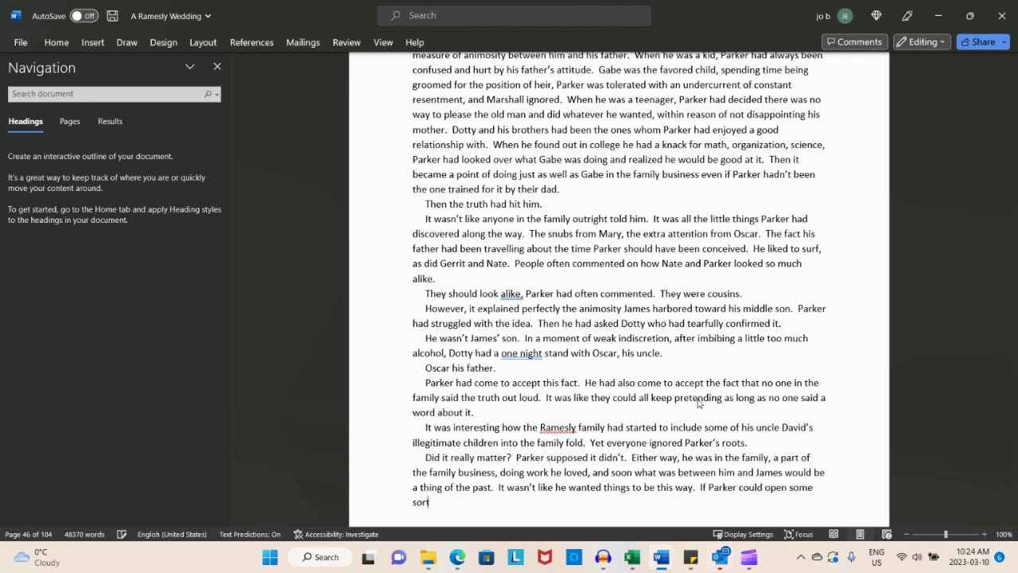
text( of constructive dialogue, some)
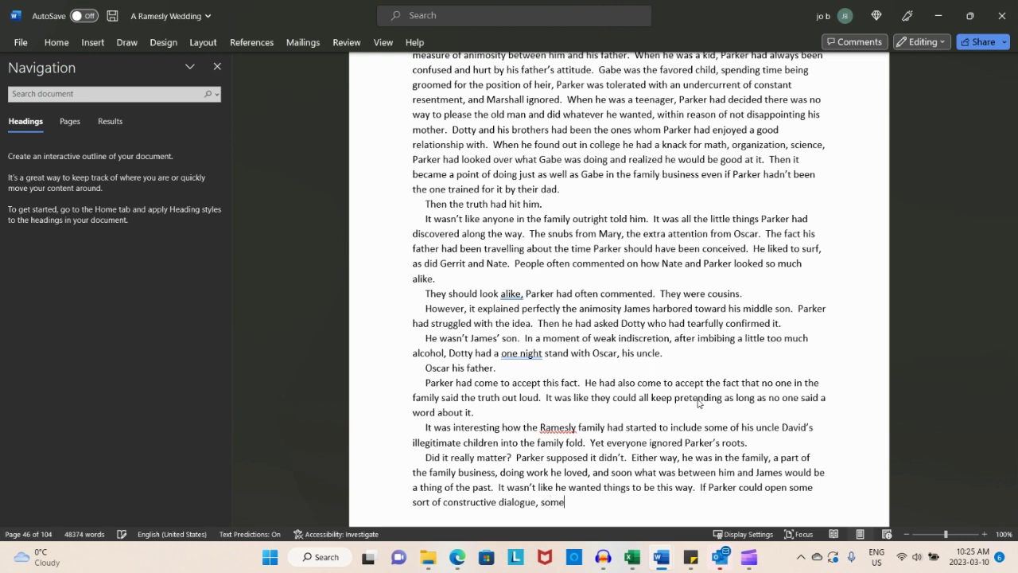
text( sort of healing conve)
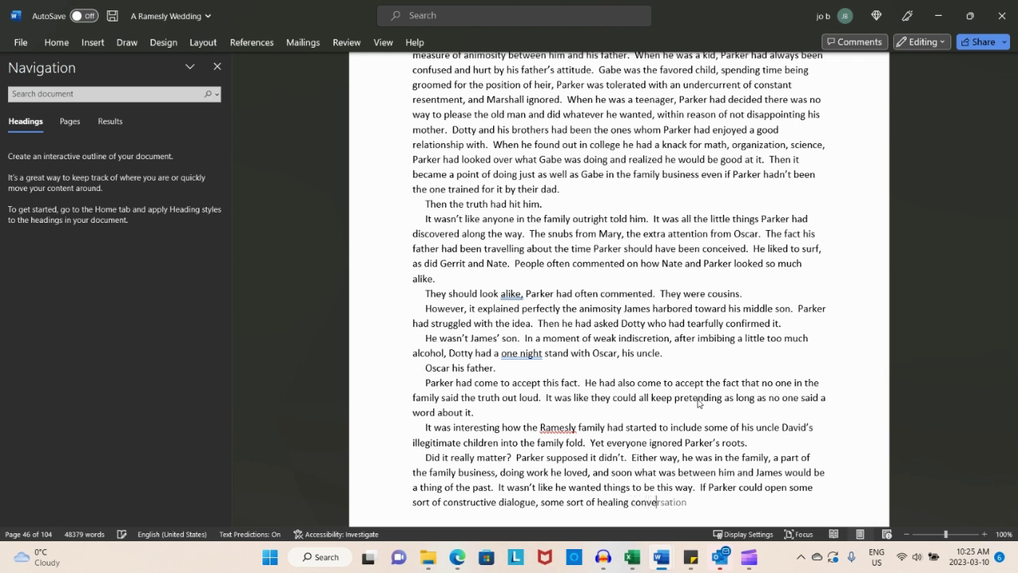
text(rsation with the man who had rai)
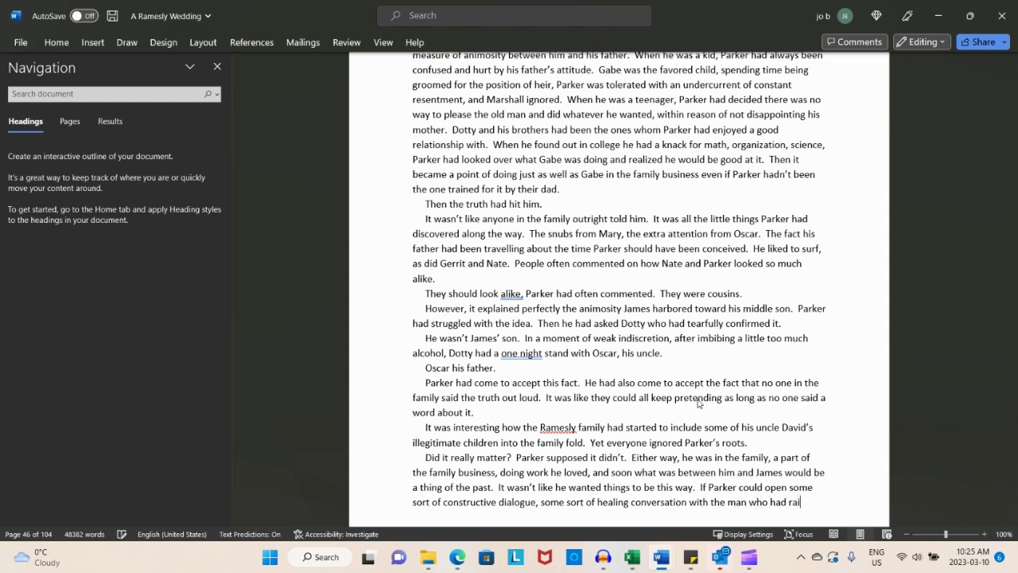
text(sed him, Parker would.  How)
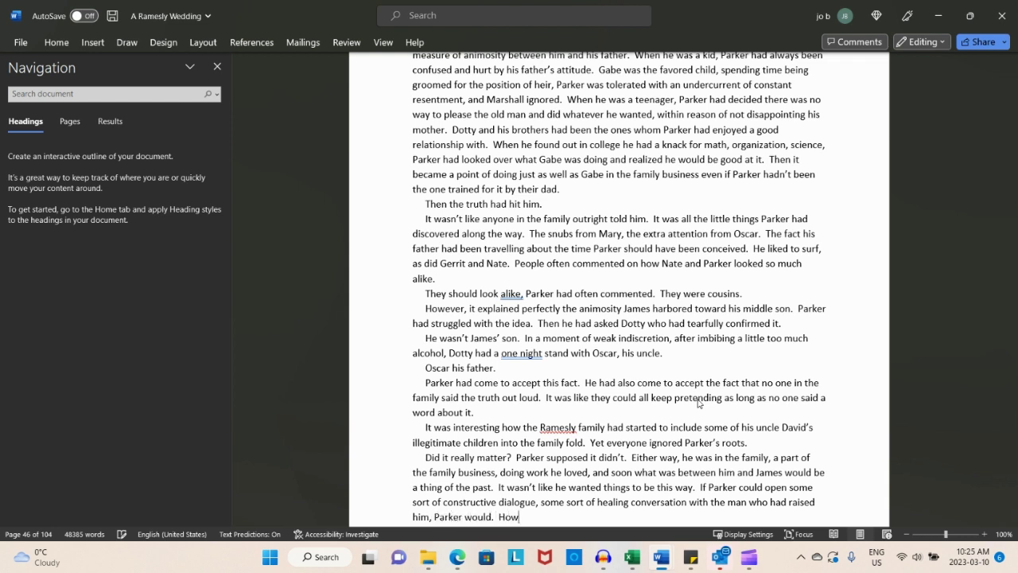
text(ever the one time he had tr)
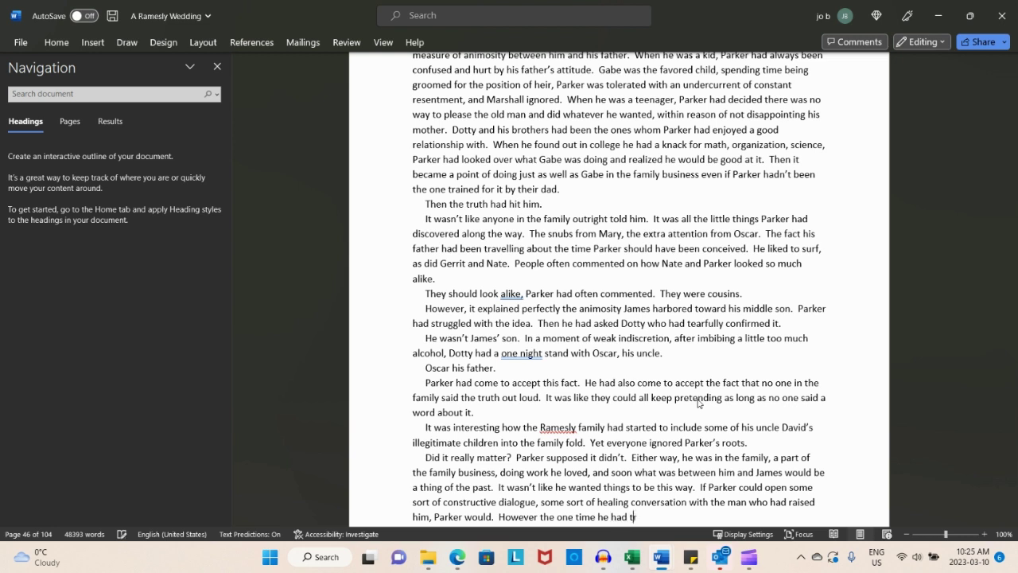
text(ied, James had levelled h)
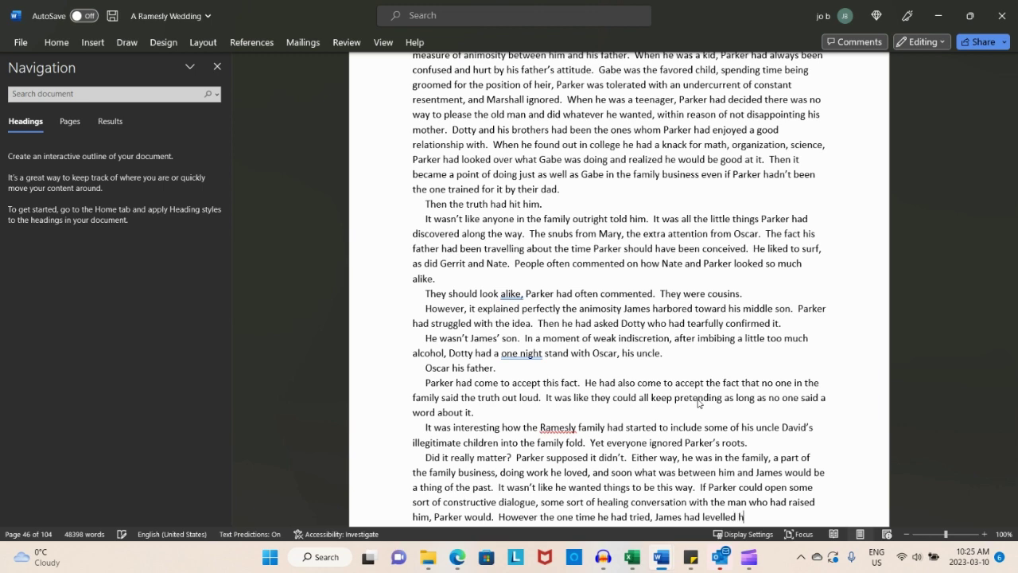
Add James's look of pure hate and that, while forgiving Dotty, he would never forgive Parker
text(im with a look of)
text( pure hate.  )
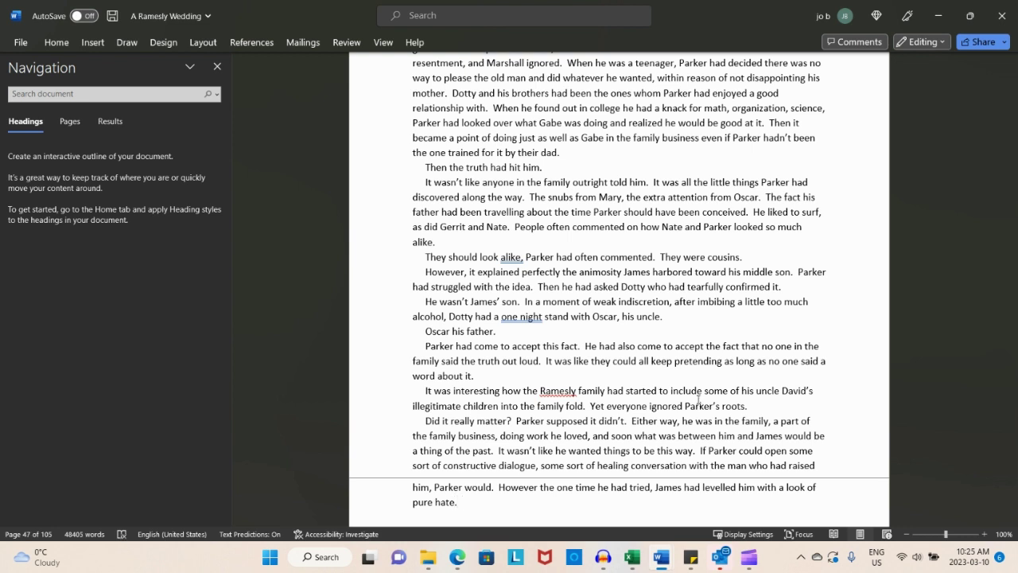
text(James had hated that p)
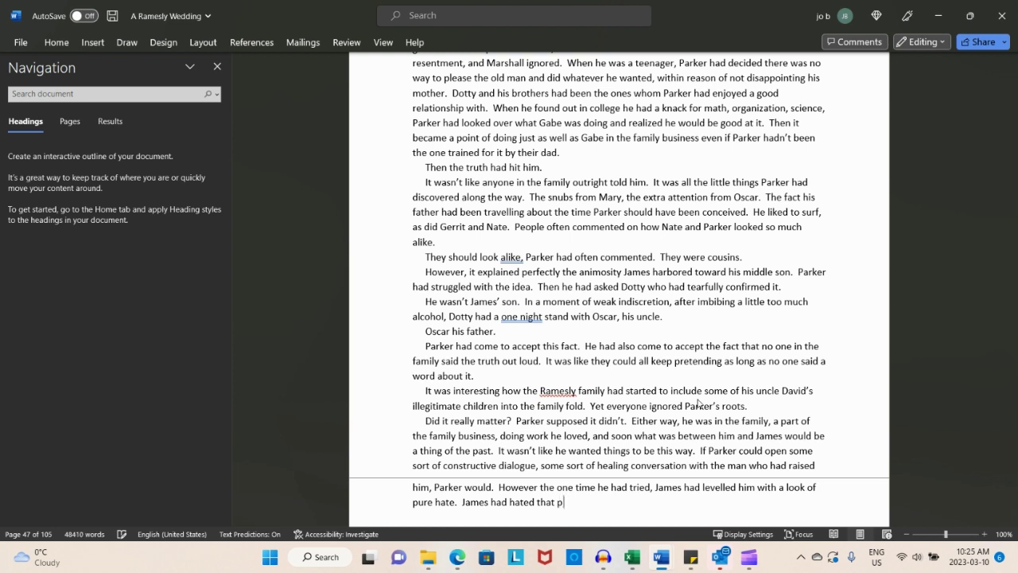
key(BackSpace)
text(Parker knew.  While James could f)
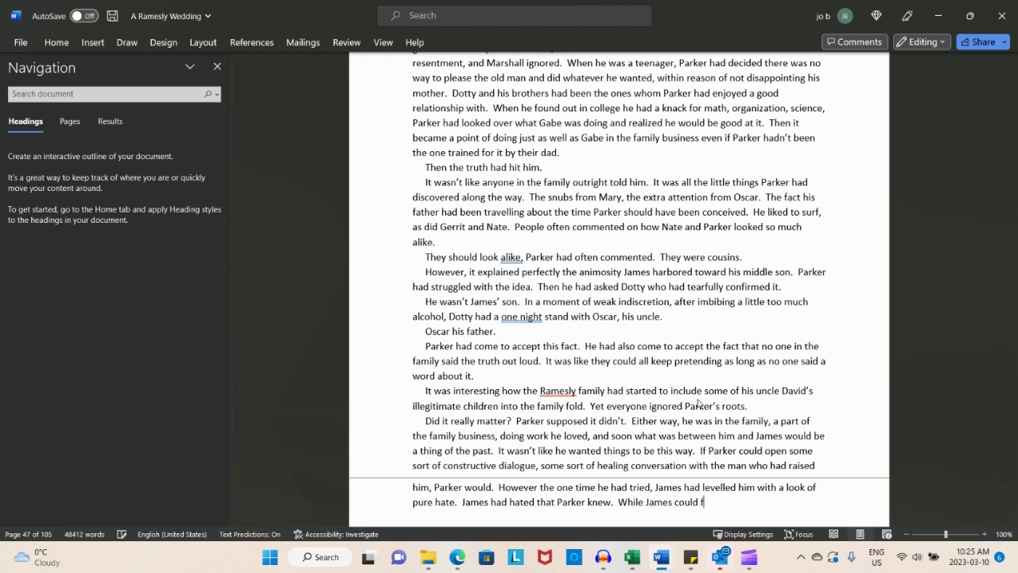
text(orgive Dotty.)
key(BackSpace)
key(BackSpace)
text(, he would never f)
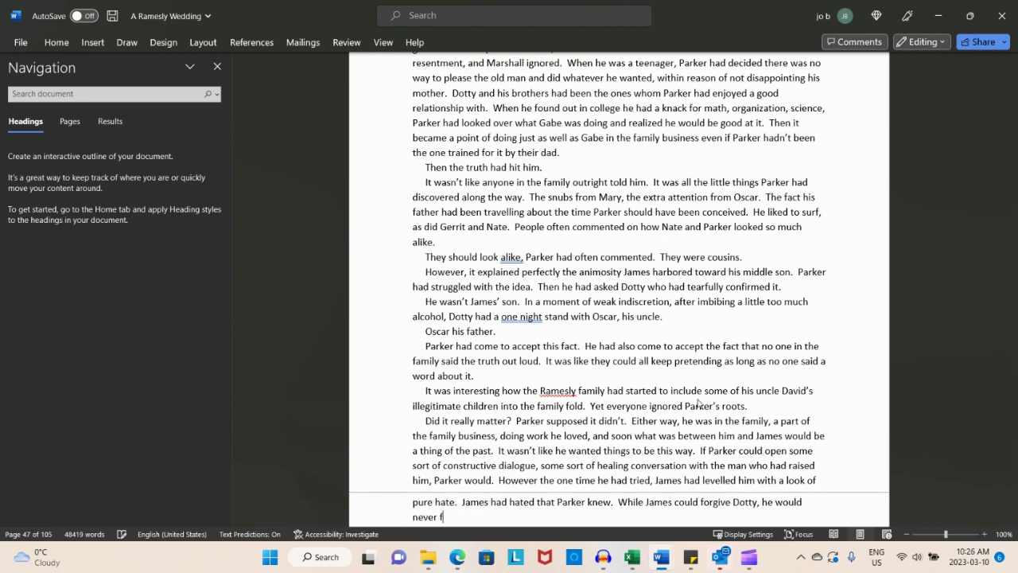
text(orgive Parker.)
Add the line 'So Parker had stopped trying.' as its own paragraph and save with Ctrl+S
key(Return)
text(So P)
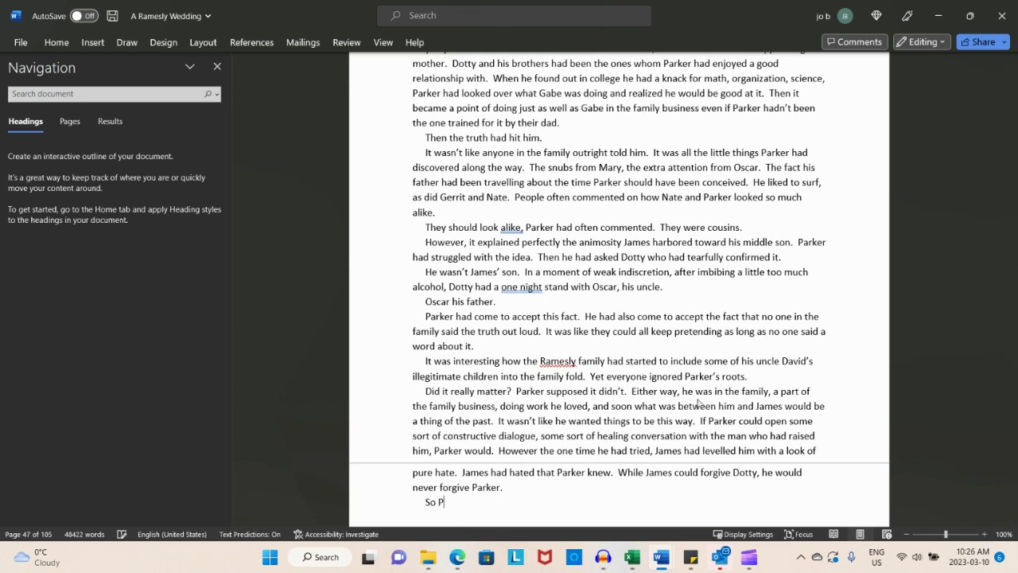
text(arker had stopped trying.)
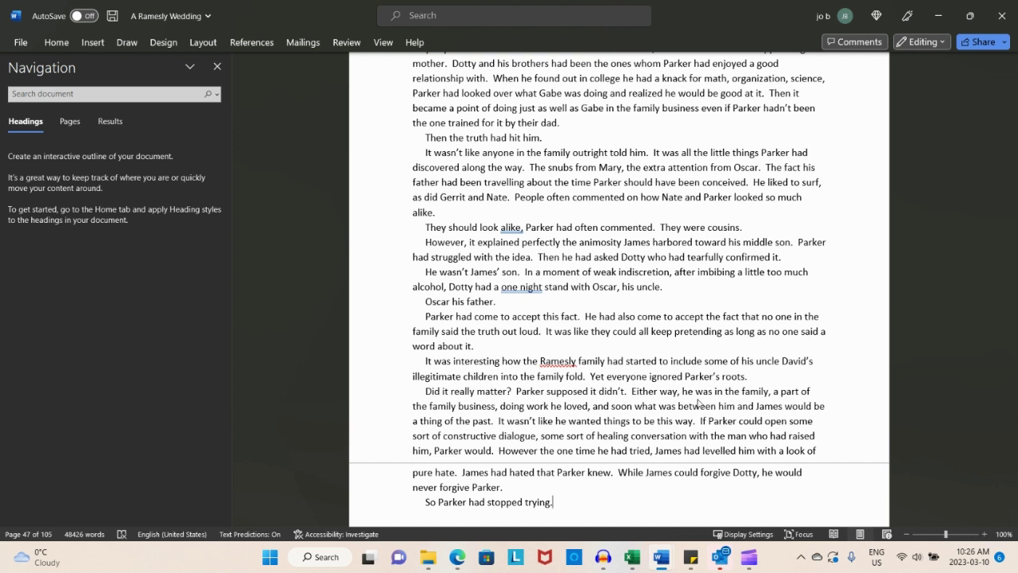
key(BackSpace)
key(ctrl+s)
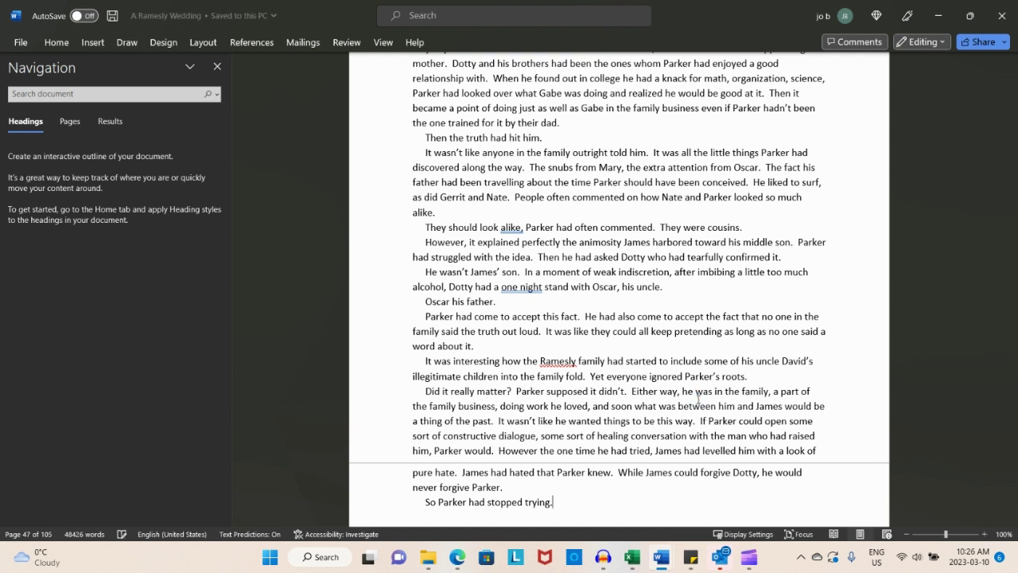
scroll(444, 176, down, 4)
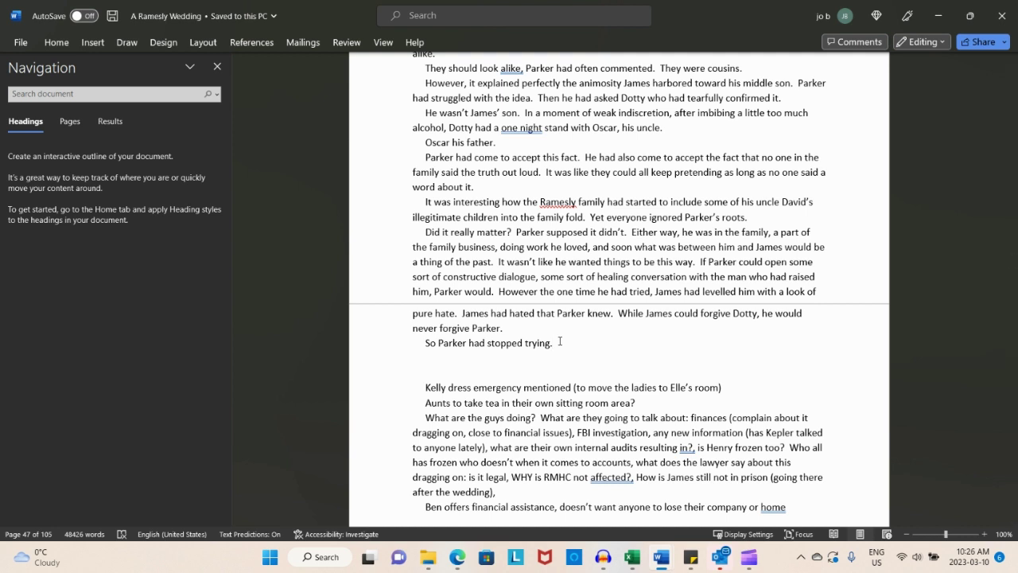
text(They barel)
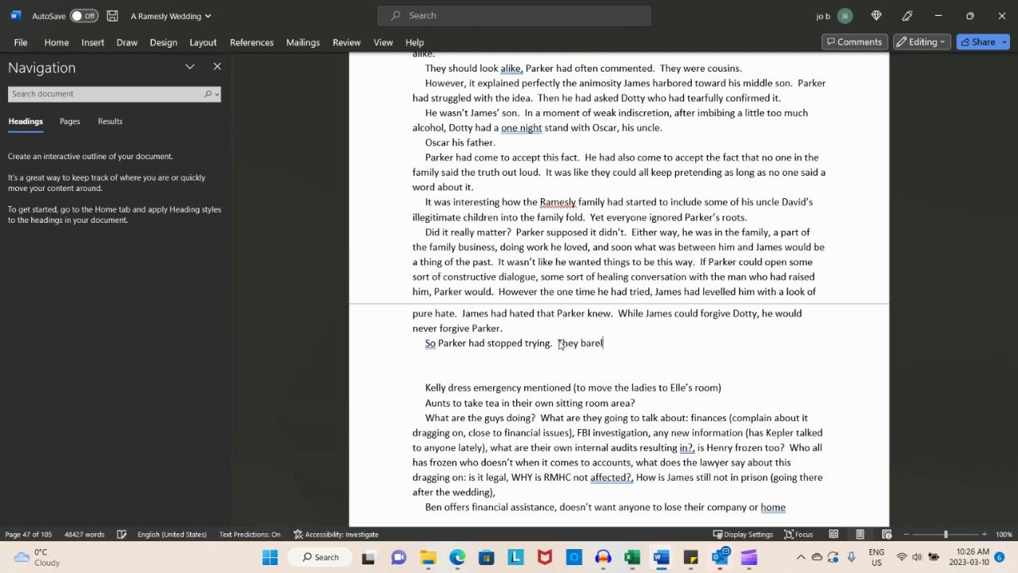
text(y tolerated each other)
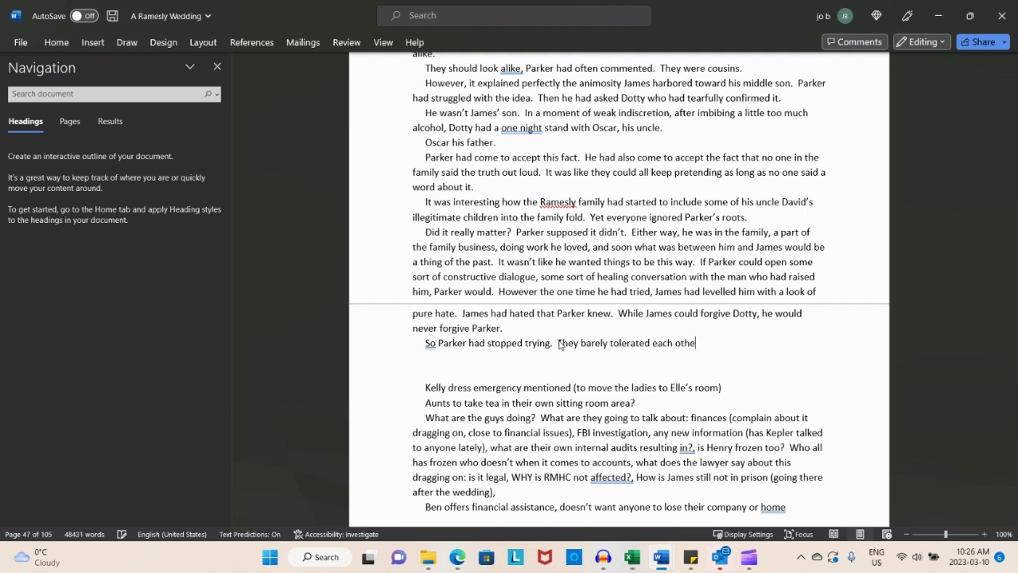
key(BackSpace)
key(BackSpace)
key(BackSpace)
key(BackSpace)
key(BackSpace)
key(BackSpace)
key(BackSpace)
key(BackSpace)
key(BackSpace)
key(BackSpace)
key(BackSpace)
key(BackSpace)
key(BackSpace)
key(BackSpace)
key(BackSpace)
key(BackSpace)
key(BackSpace)
key(BackSpace)
key(BackSpace)
key(BackSpace)
key(BackSpace)
key(BackSpace)
key(BackSpace)
key(BackSpace)
key(BackSpace)
key(BackSpace)
key(BackSpace)
key(BackSpace)
key(BackSpace)
key(BackSpace)
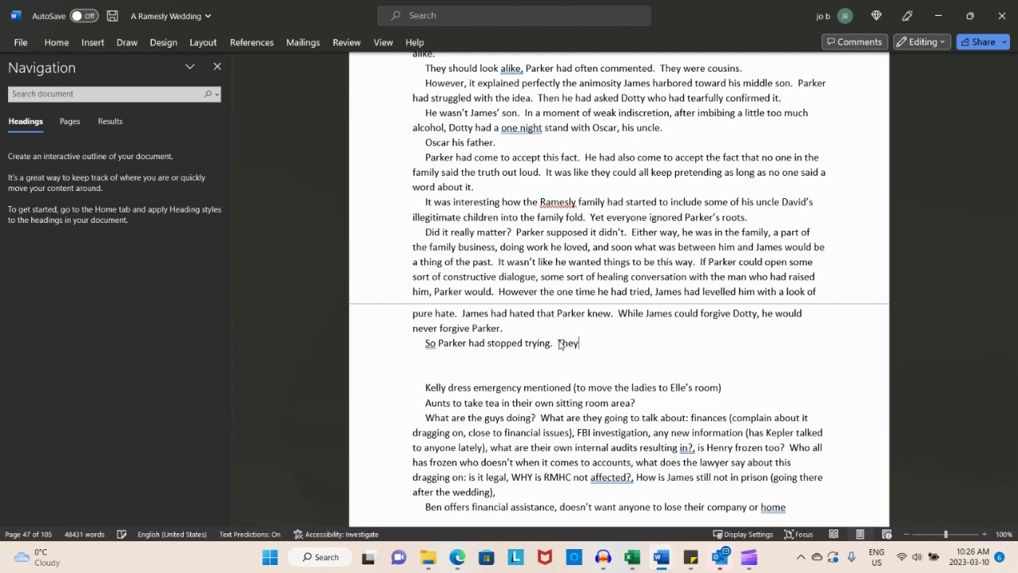
key(BackSpace)
key(BackSpace)
Write 'His phone chirped a text reply. Parker pulled out his phone and checked it.'
key(Return)
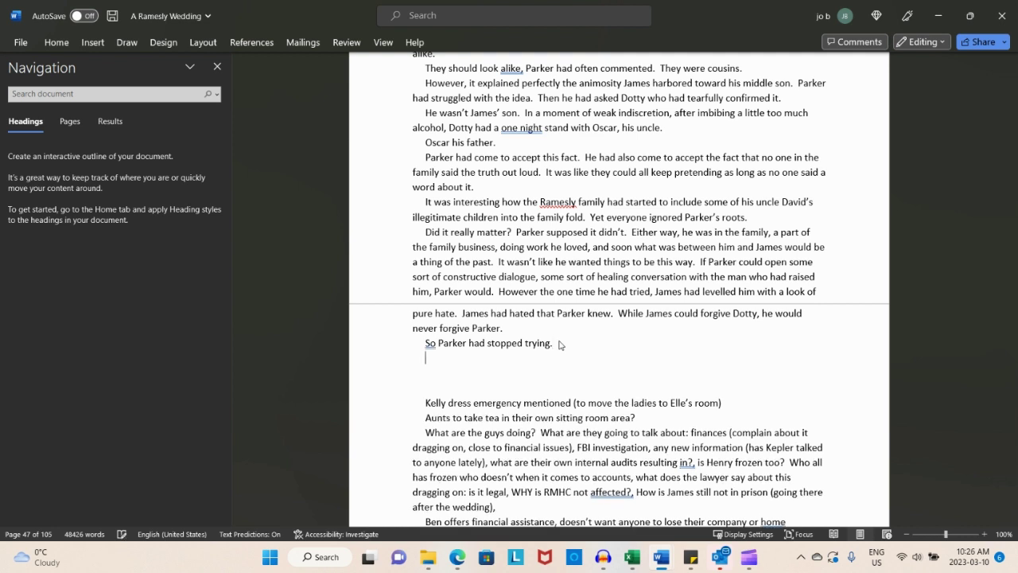
text(His phone chirped a repl)
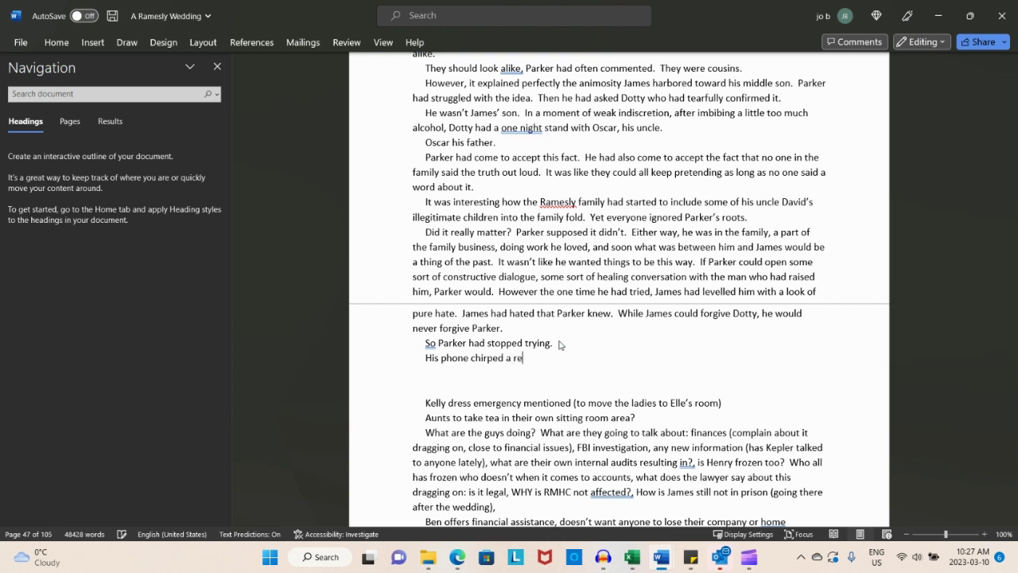
key(BackSpace)
key(BackSpace)
key(BackSpace)
key(BackSpace)
key(BackSpace)
text(text reply)
key(BackSpace)
text(y.  Parker)
text(recalled)
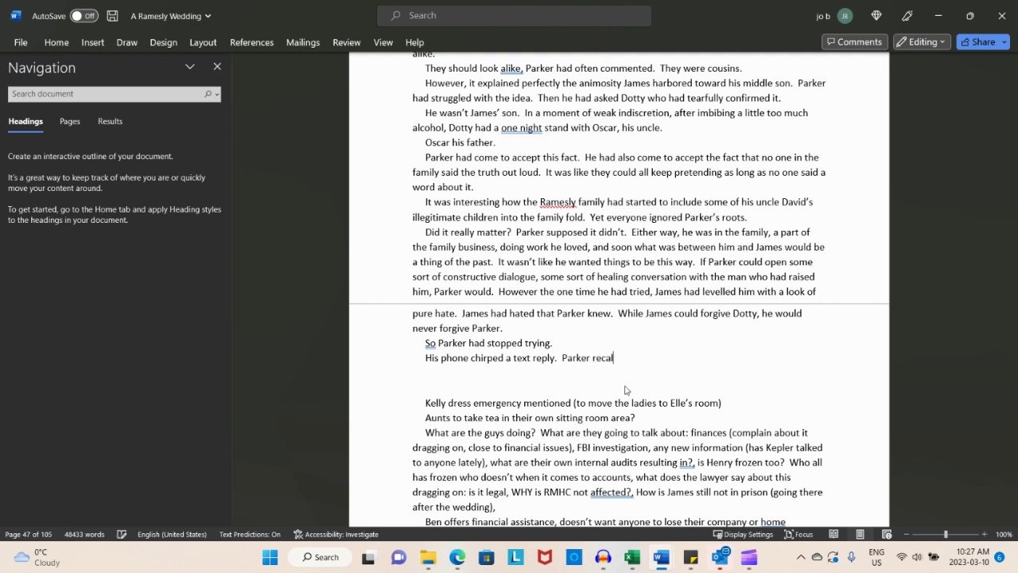
key(BackSpace)
key(BackSpace)
key(BackSpace)
key(BackSpace)
key(BackSpace)
key(BackSpace)
key(BackSpace)
key(BackSpace)
text(pulled out his phone)
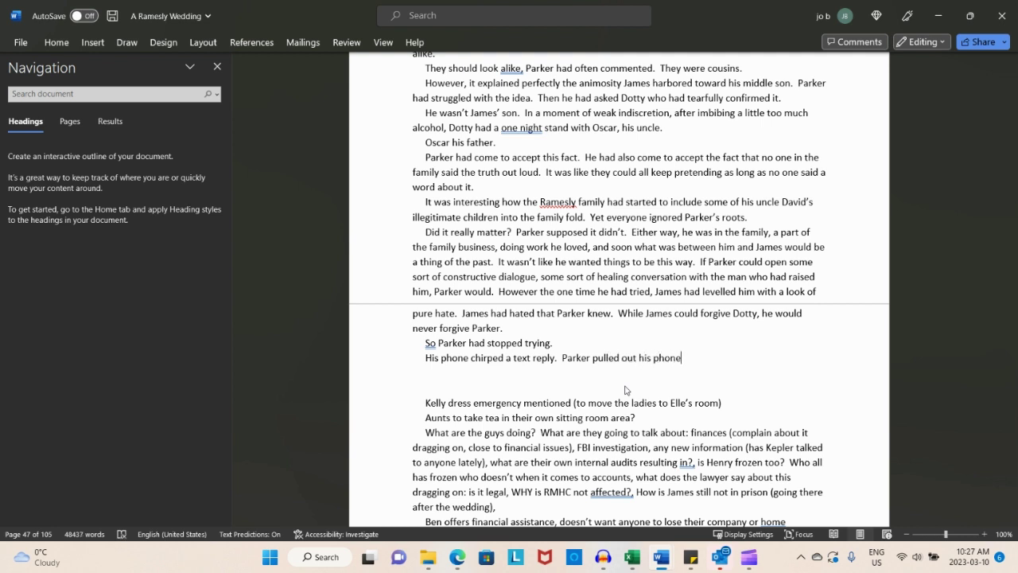
text( and checked it.)
key(Return)
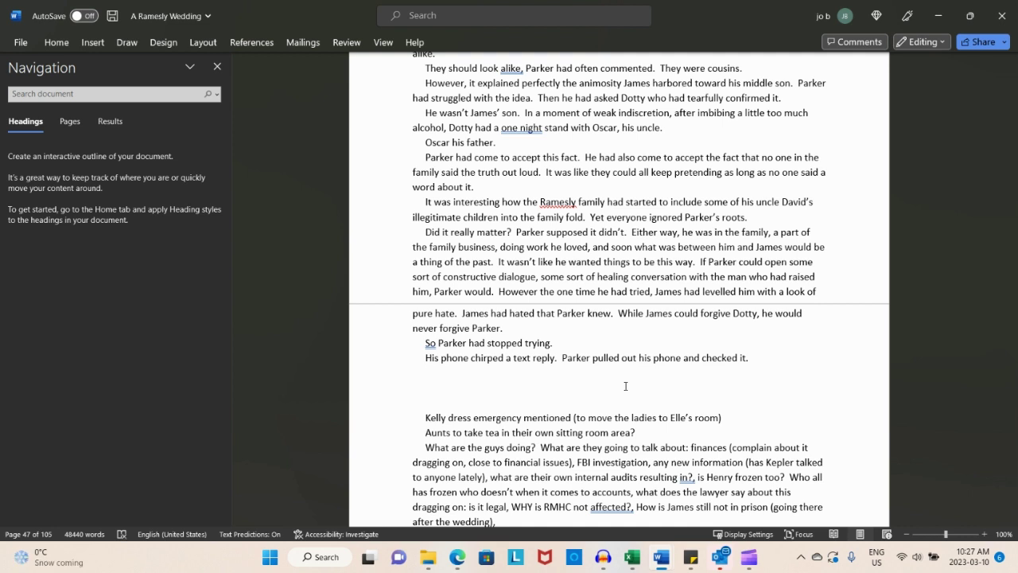
Type the italic message 'Running a little late… Sorry to disappoint Mom.', then turn italics off
text(Running a little late. )
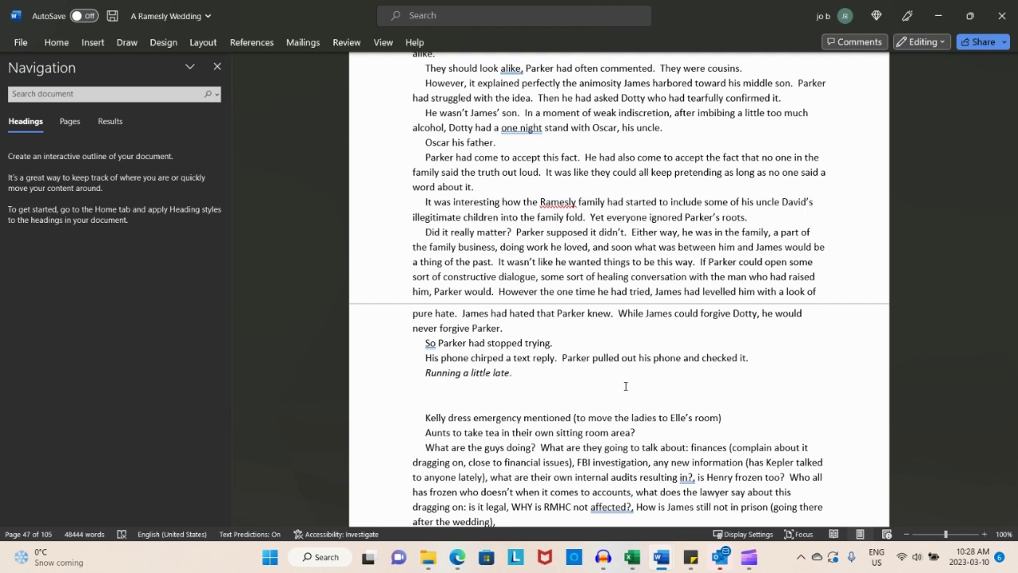
text( Tell the staff to send the fo)
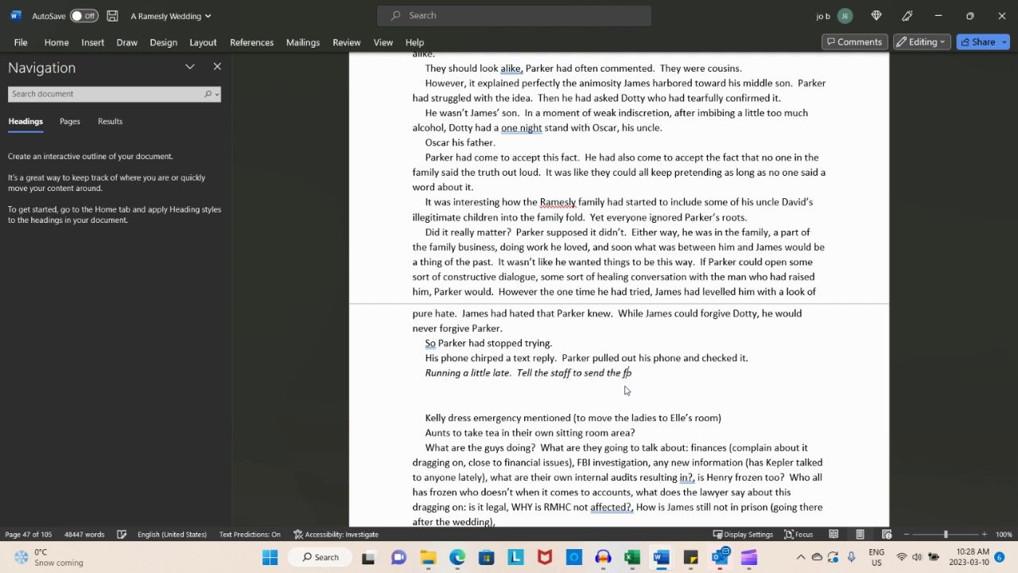
text(od to my room.  Sorry to disa)
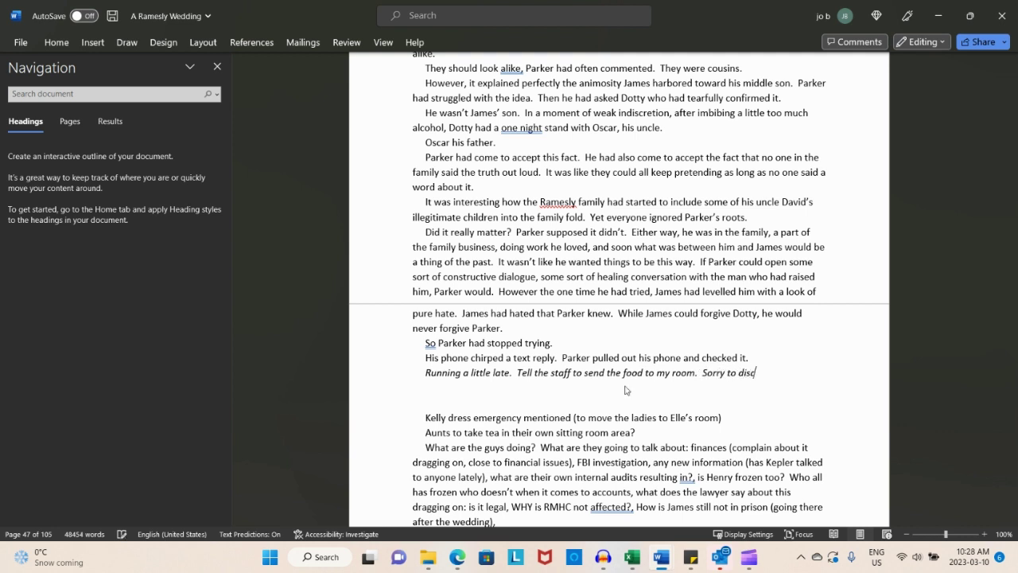
text(ppoint Mom.)
key(ctrl+i)
key(Return)
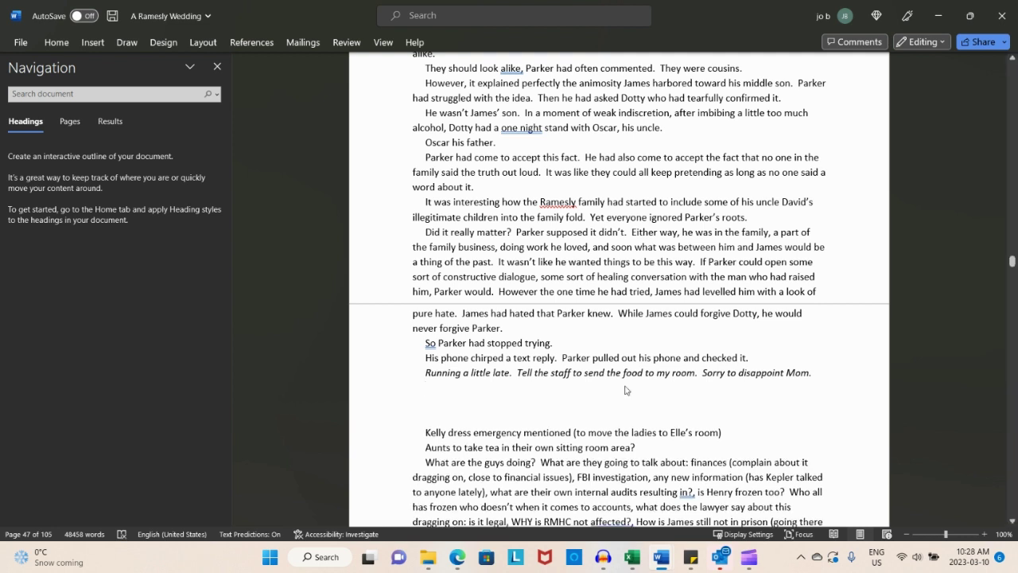
Write Parker telling Dotty Marshall can't make dinner, and Dotty asking about his bride
text(Putting aw)
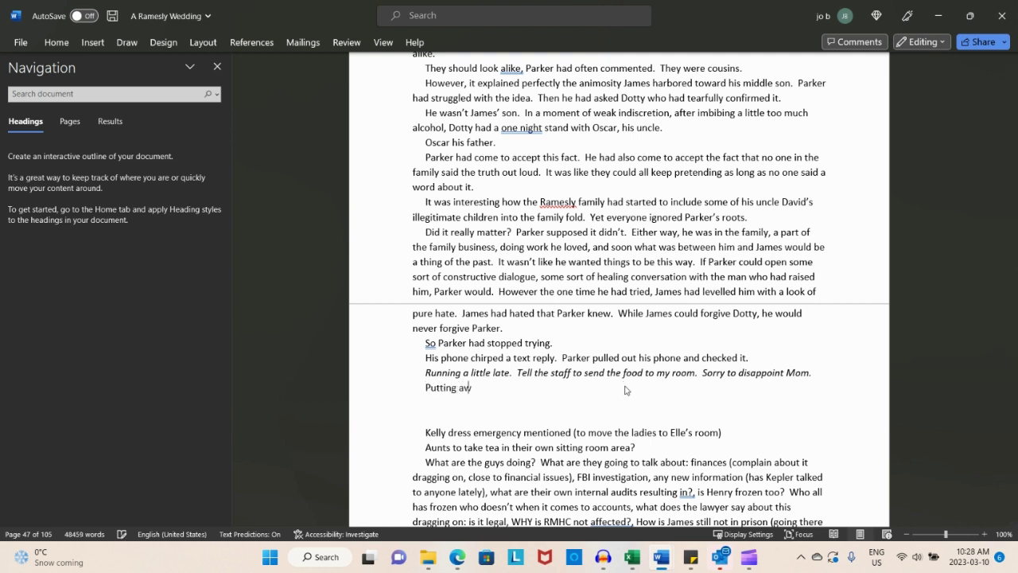
text(ay the phone, Parker)
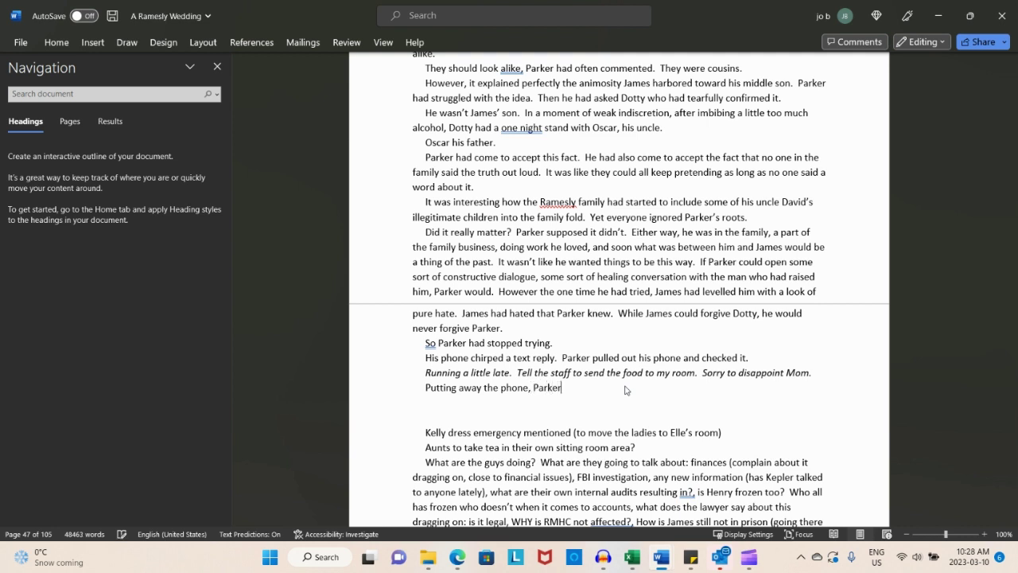
text( turned to Do)
text(tty.  "Mar)
text(shall wil)
key(BackSpace)
key(BackSpace)
key(BackSpace)
text(can't make it)
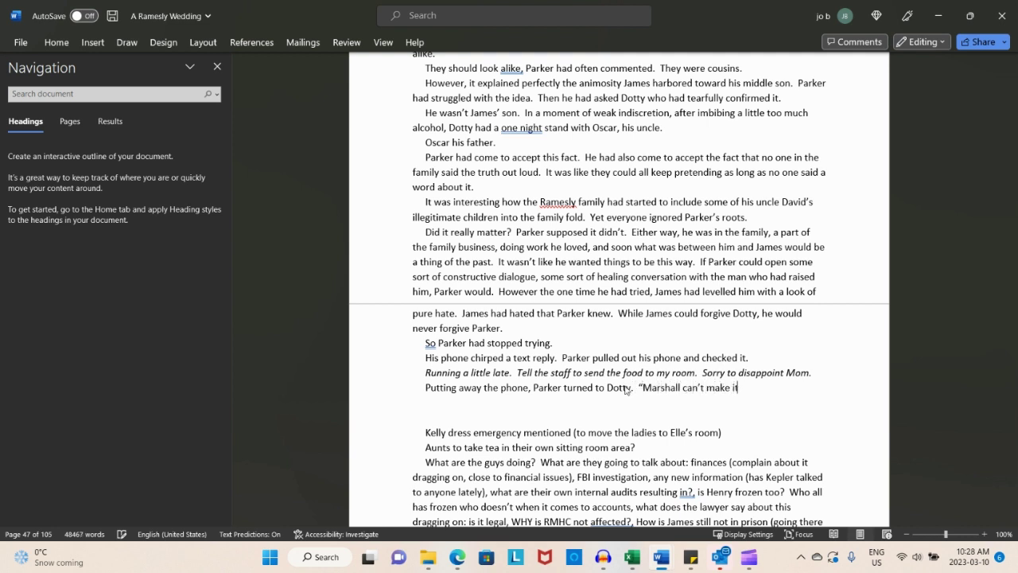
text( for dinner but promises t)
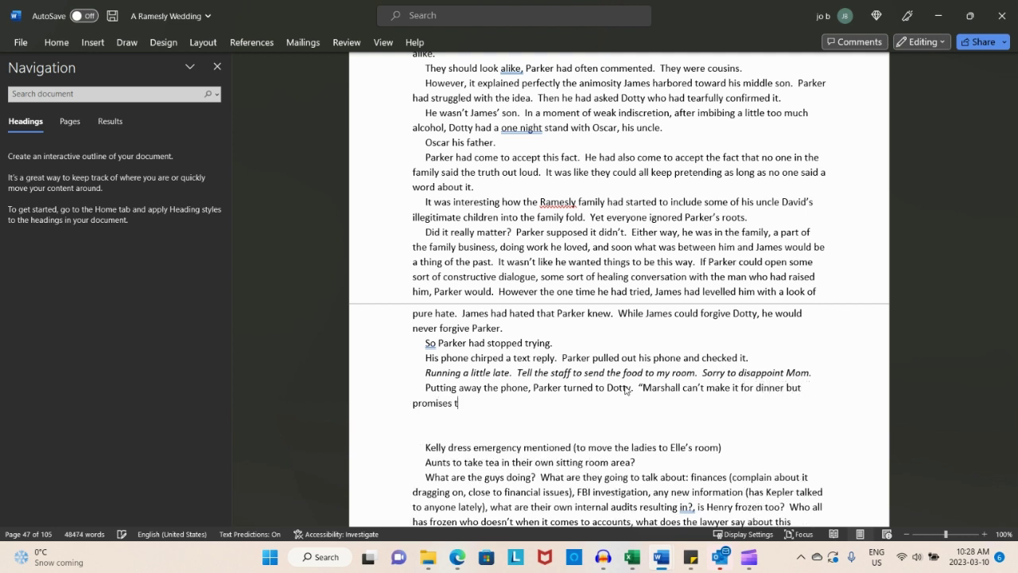
text(o see you)
text( tonight)
text(")
key(Return)
text(Dotty tutted.  "Did he s)
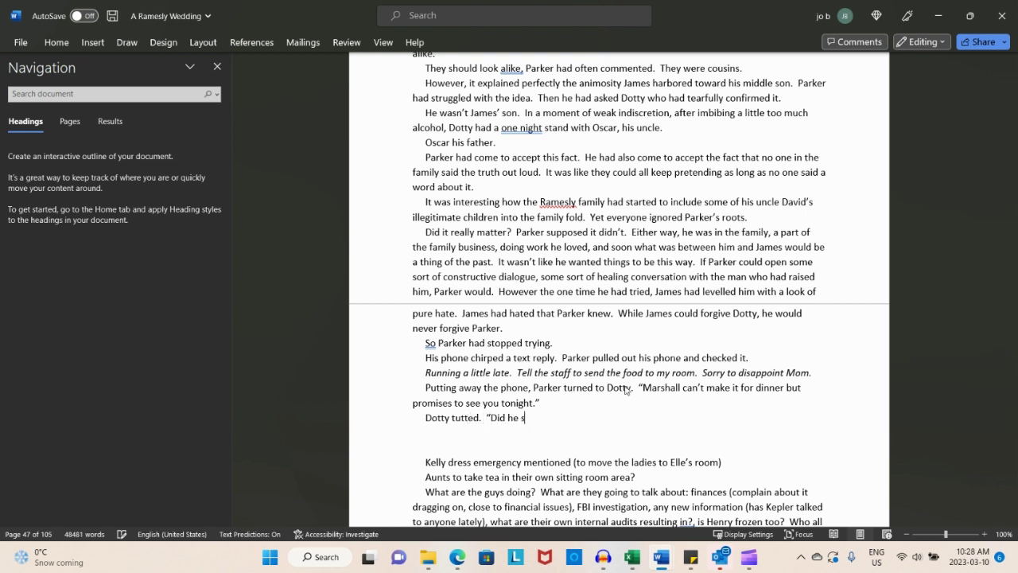
text(ay anything about his bride?”)
key(Return)
Add Parker's "Sorry, no" and Dotty's hope that Marshall picked someone suitable
text(“Sorry, no,” )
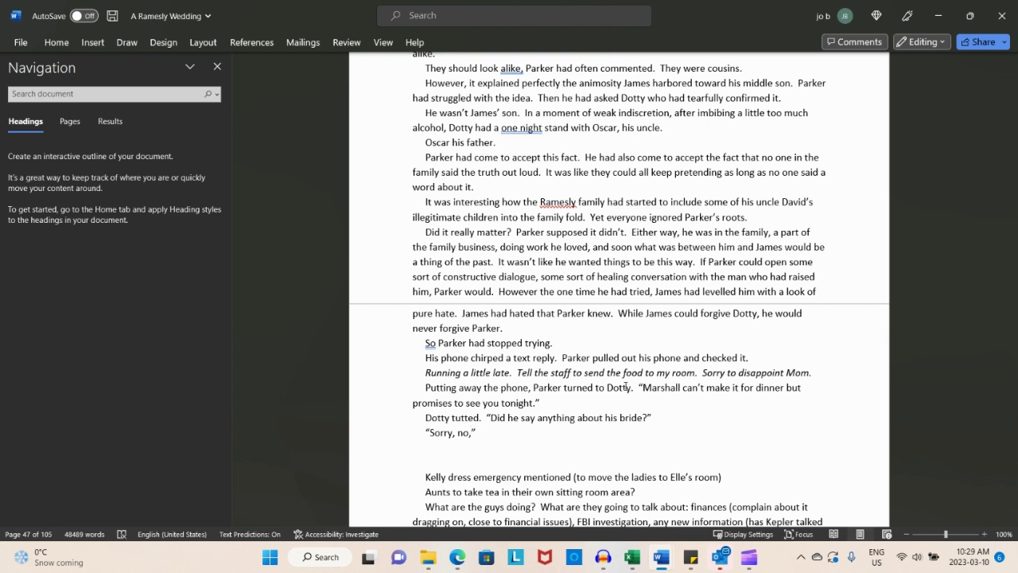
text(relayed Parker.  “I)
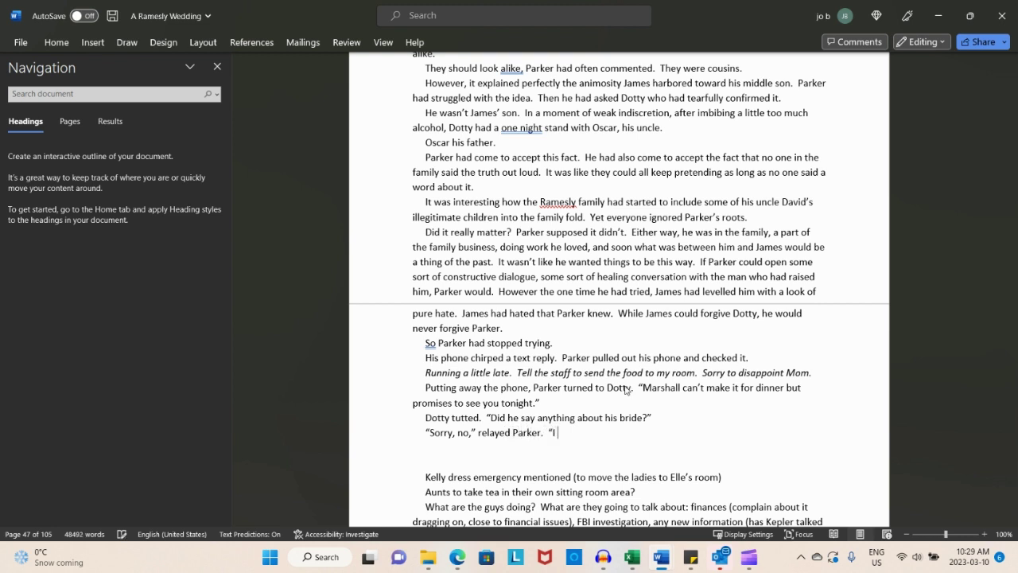
key(BackSpace)
key(BackSpace)
key(BackSpace)
key(BackSpace)
key(Return)
text(“)
key(BackSpace)
text(“)
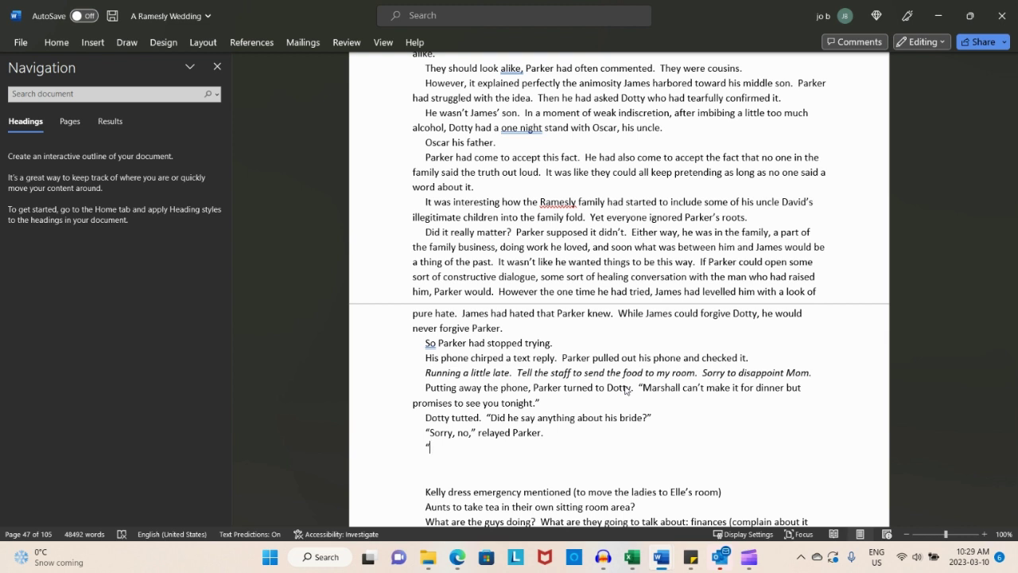
text(I suppose I will just hav)
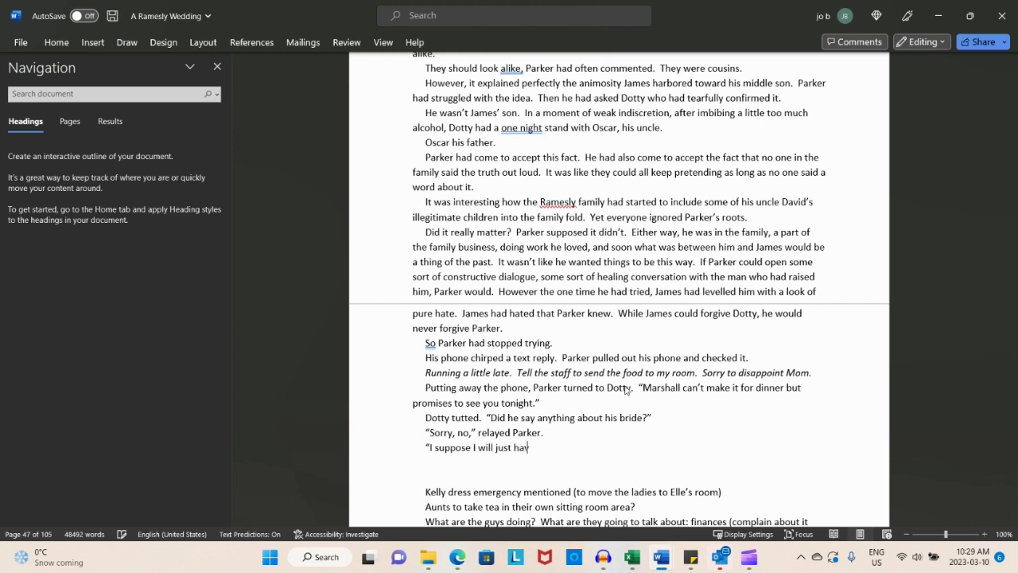
text(e to have faith Marshall )
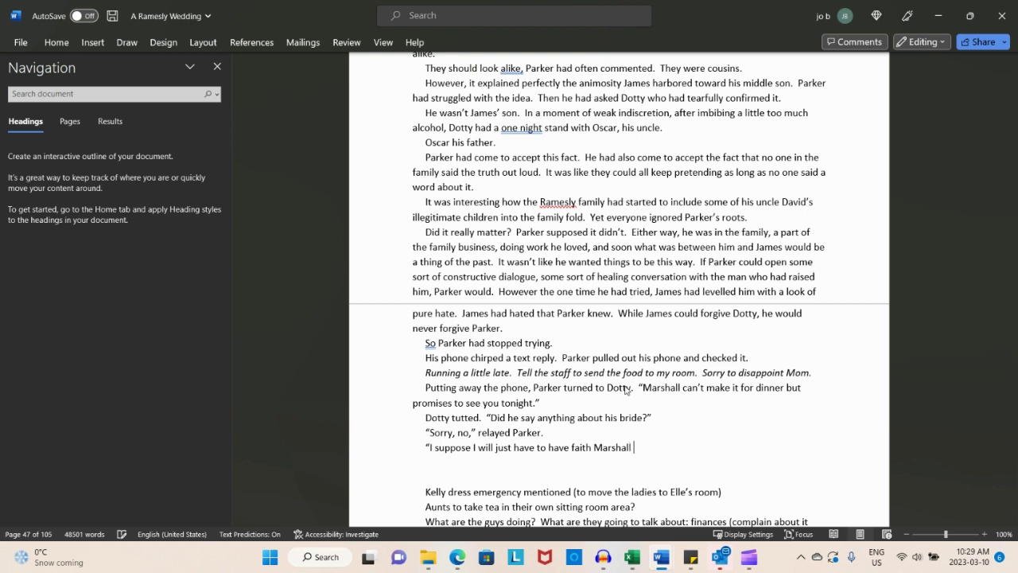
text(picked someone suitable for )
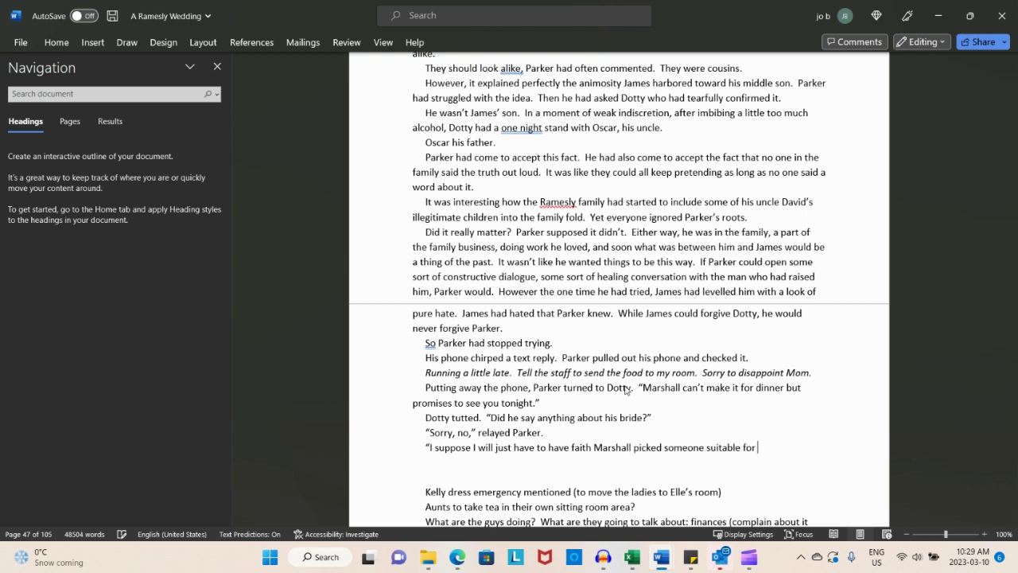
text(himself," sighed Do)
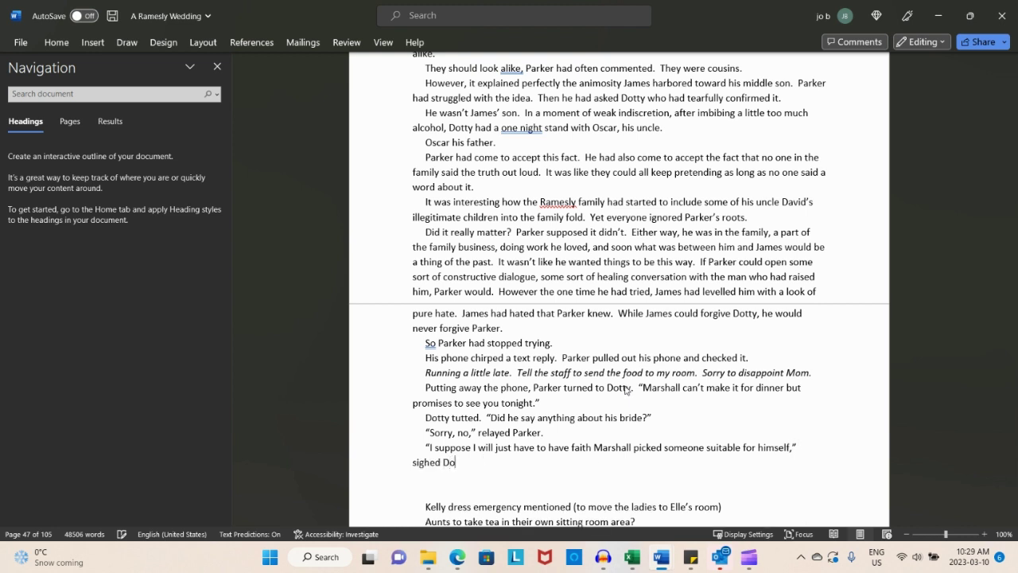
text(tty.  ")
text(Tell Marshall that)
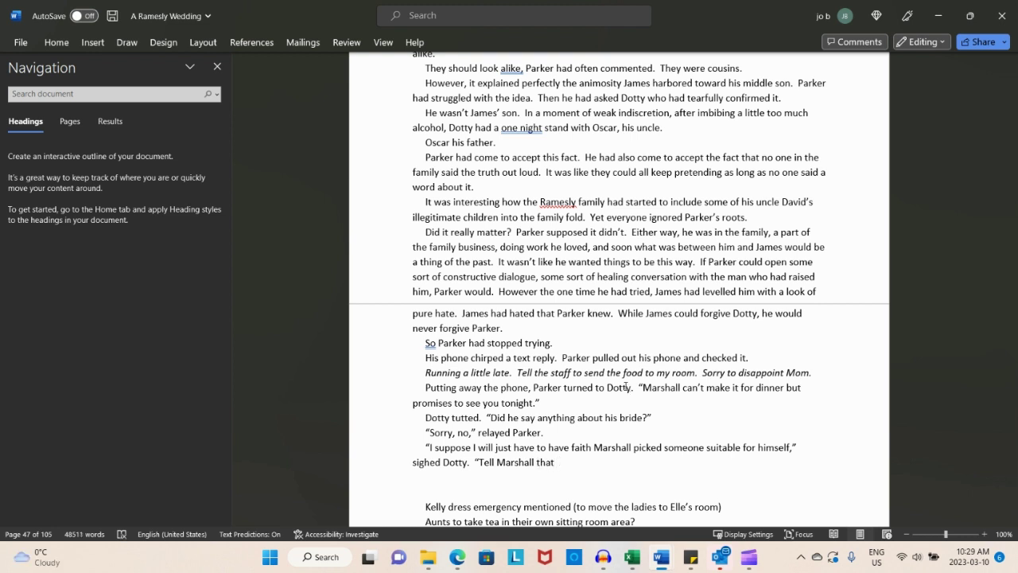
Add Dotty's tea plan with aunts Mary, Rachel and Beverly and Parker's promise to come after dinner, then save
key(BackSpace)
key(BackSpace)
key(BackSpace)
key(BackSpace)
text(his aunts Mary, Rachel, and)
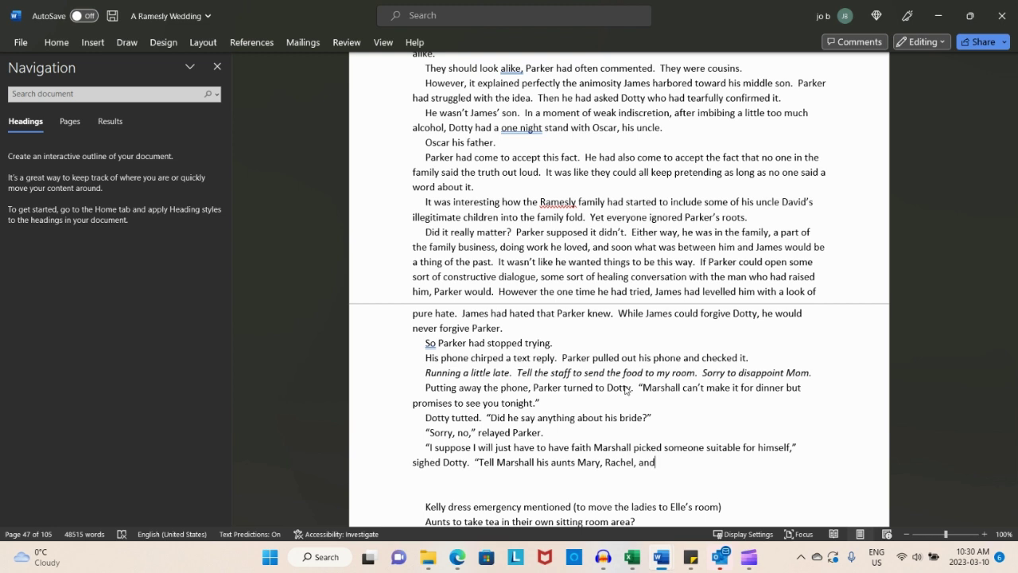
key(BackSpace)
key(BackSpace)
key(BackSpace)
text(Beverly, and I are going to have tea)
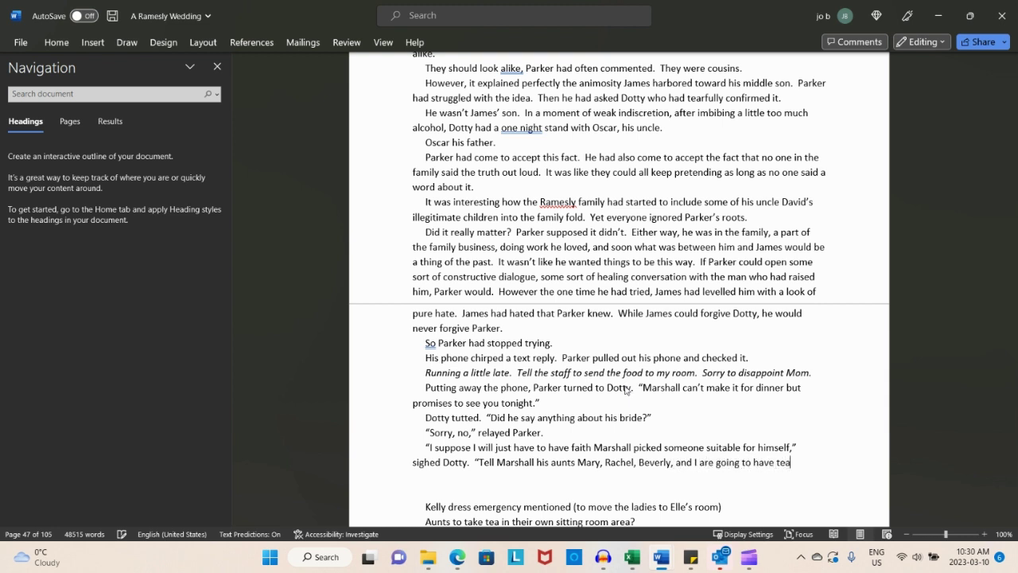
text( in my suit)
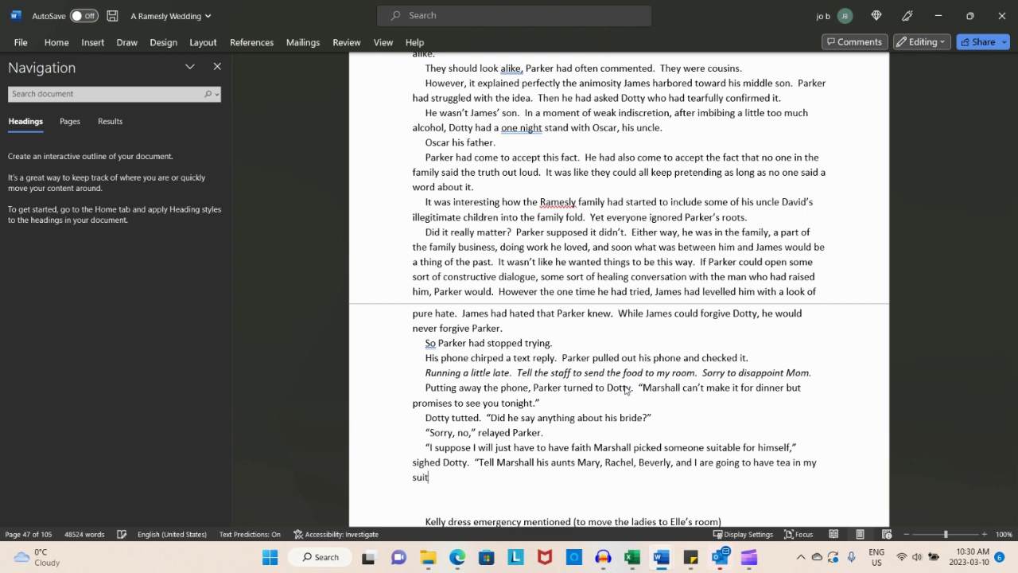
text( tongiht)
key(BackSpace)
key(BackSpace)
key(BackSpace)
key(BackSpace)
key(BackSpace)
text(night.  He can come and)
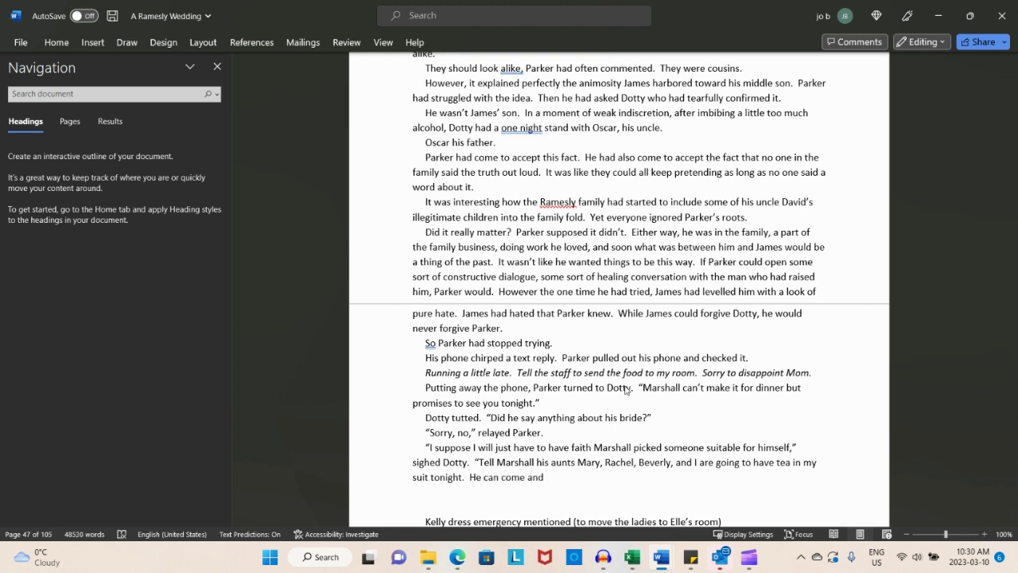
text( chat with us)
text( at some poin)
text(t.)
text(")
key(Return)
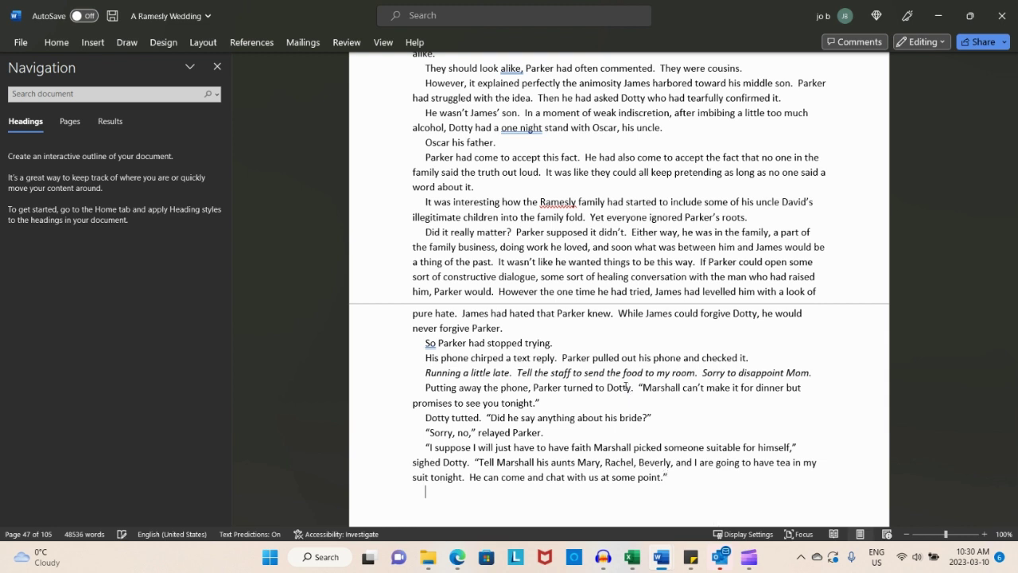
text("I will right after dinner)
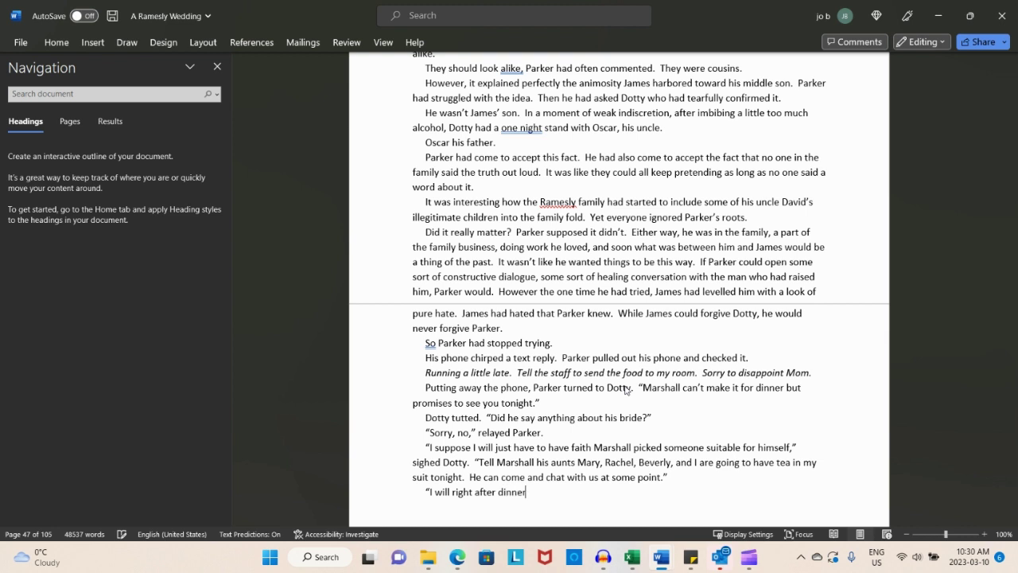
text(," promised)
text(Parker.)
key(ctrl+s)
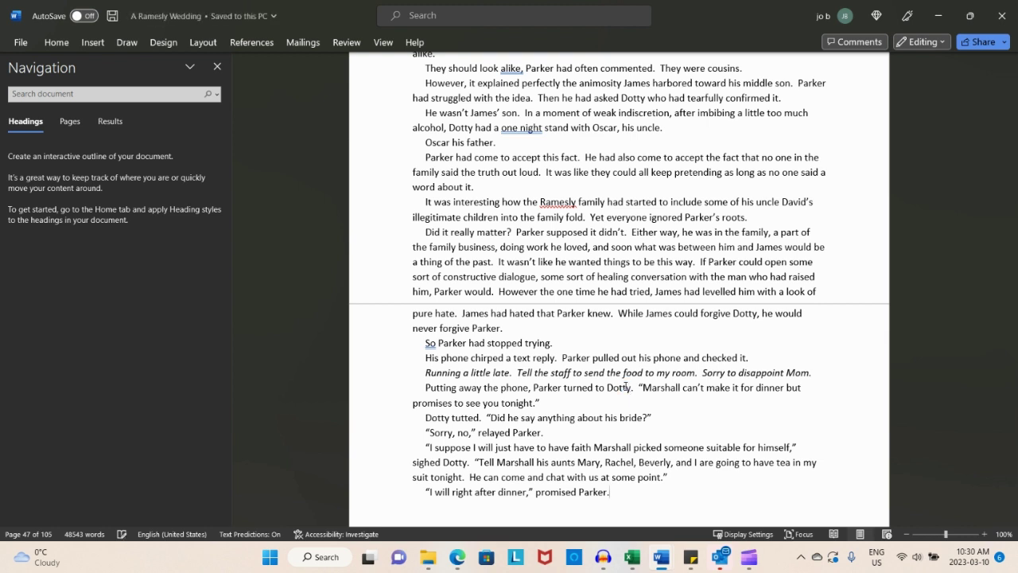
Delete the 'Aunts to take tea in their own sitting room area?' note and restore the next paragraph's indent
scroll(532, 303, down, 4)
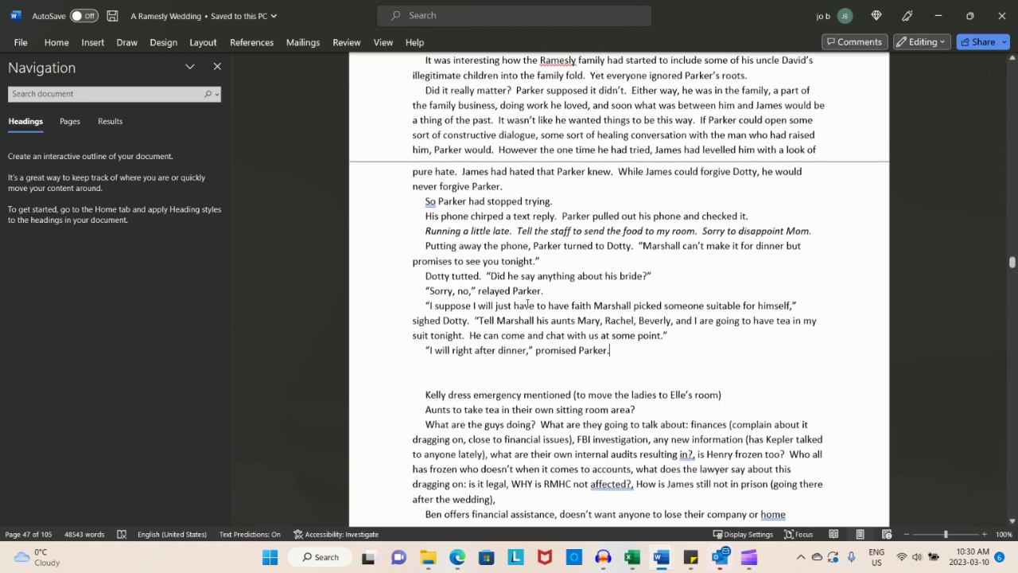
scroll(531, 303, down, 1)
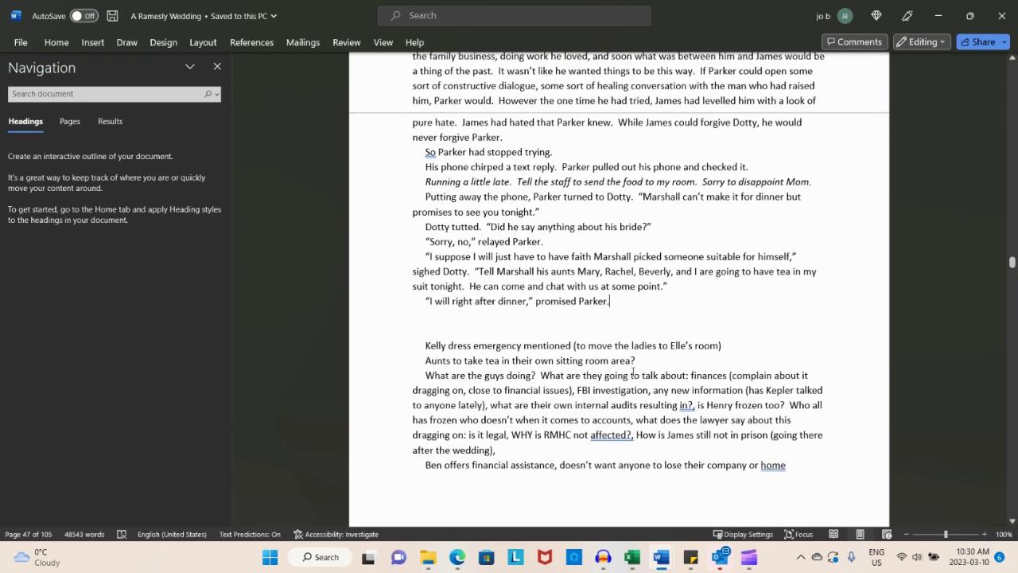
drag(641, 367, 424, 361)
key(Delete)
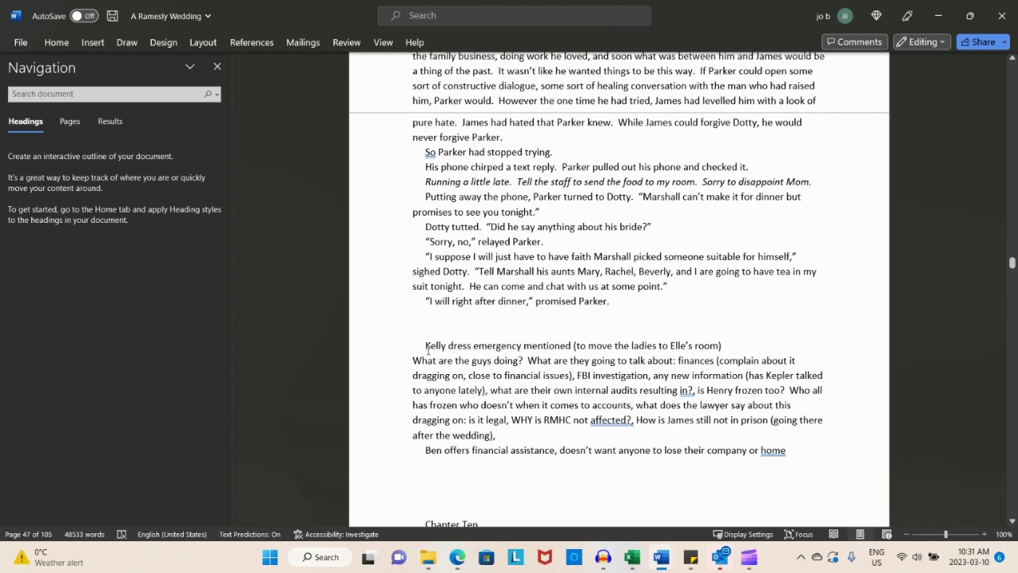
key(Tab)
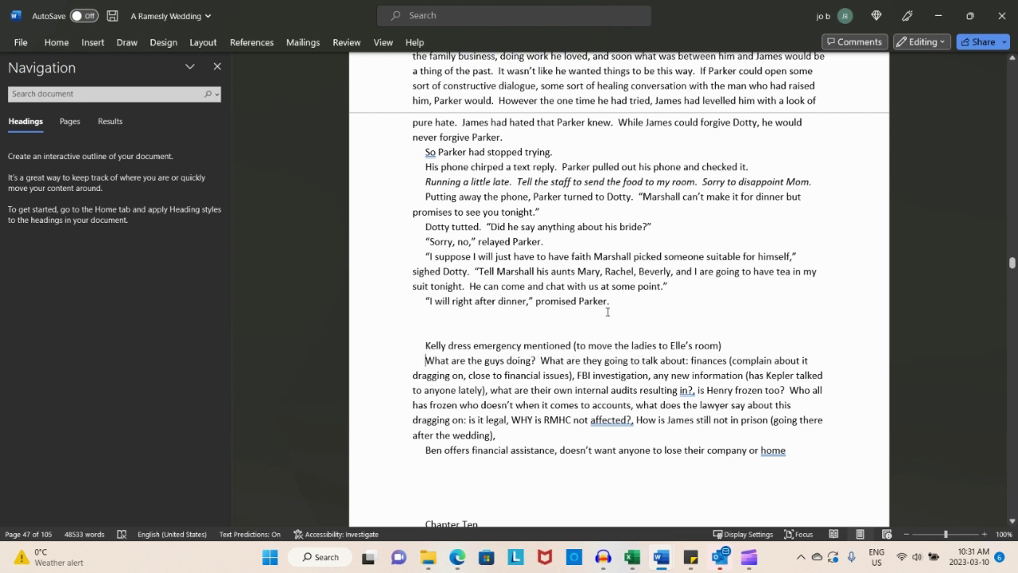
click(620, 305)
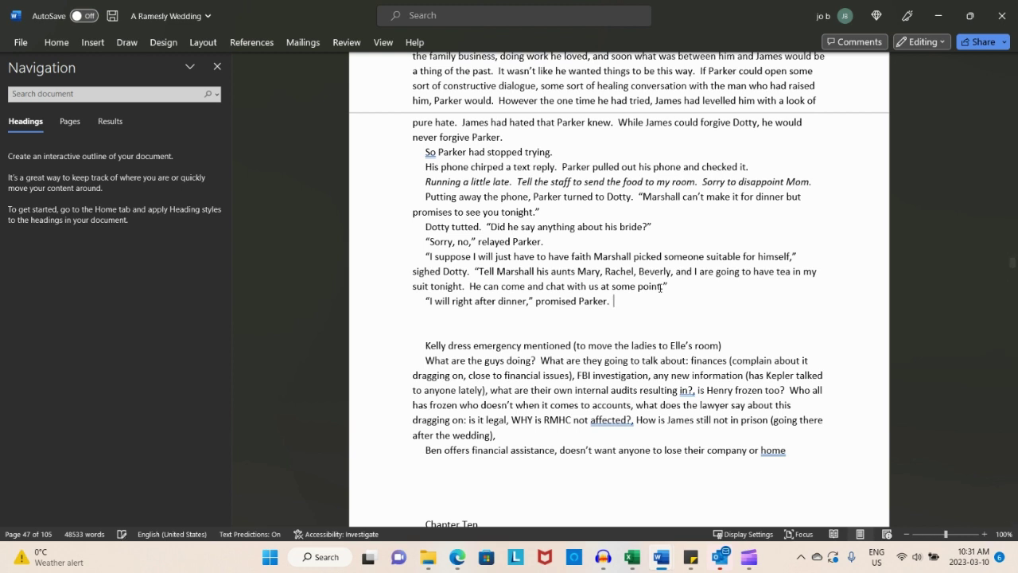
Add Parker scolding Marshall for worrying their mother over his choice of bride already, and save
text(He would also give Marshall a li)
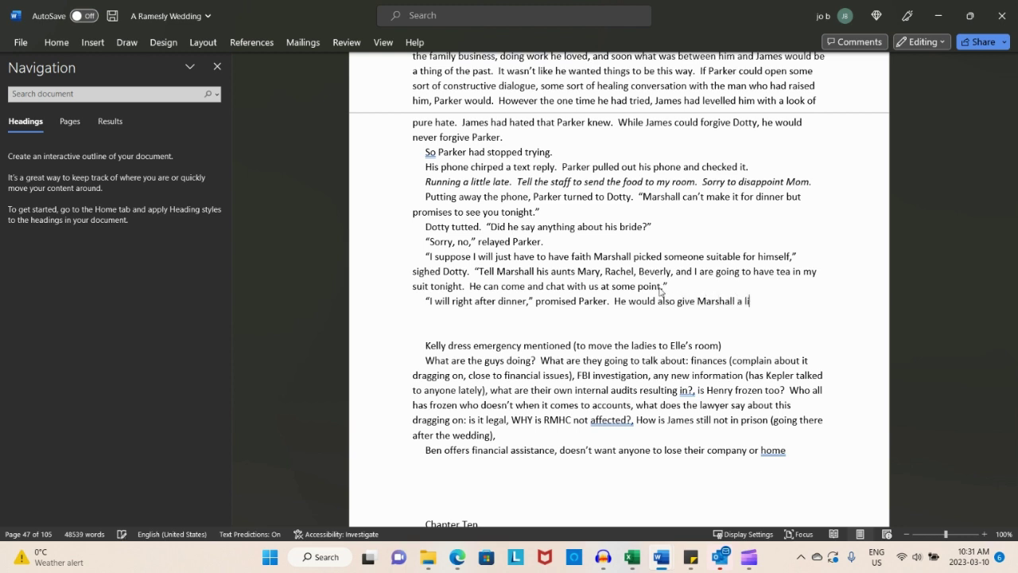
text(ttle piece of his mind for worry)
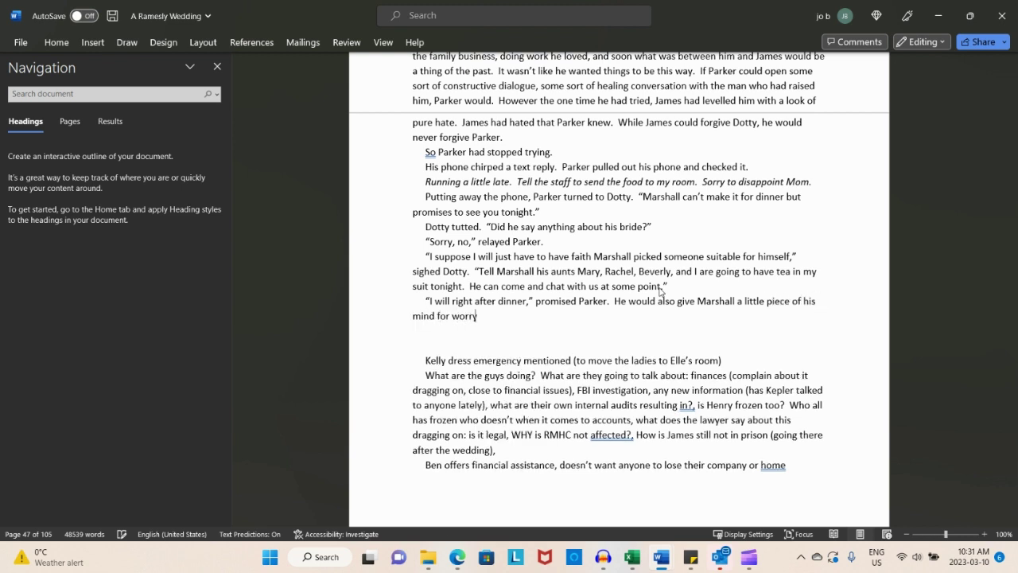
text(ing their mother.  Dotty was)
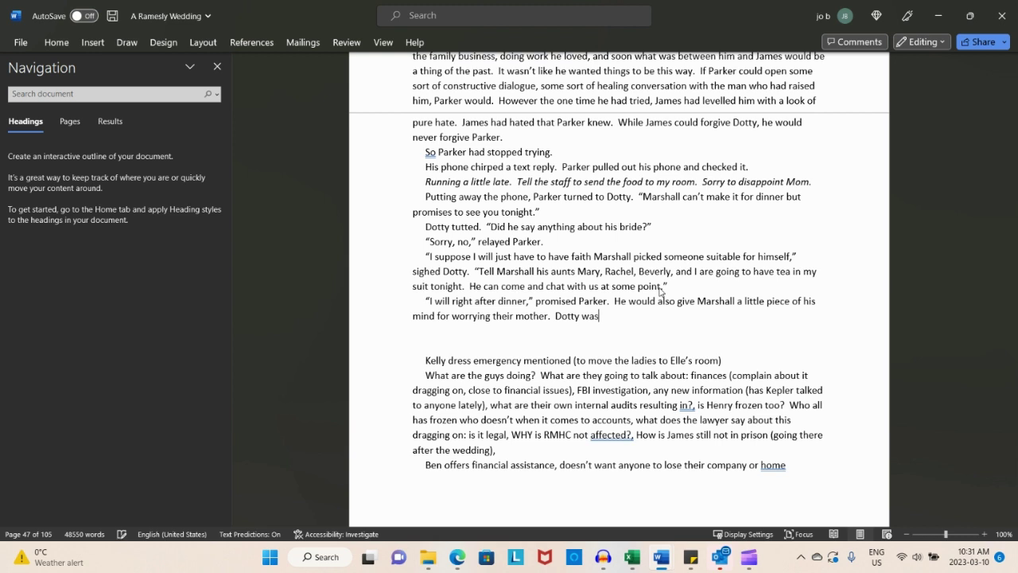
key(BackSpace)
key(BackSpace)
key(BackSpace)
key(BackSpace)
key(BackSpace)
key(BackSpace)
key(BackSpace)
key(BackSpace)
key(BackSpace)
text(Marshall should have se)
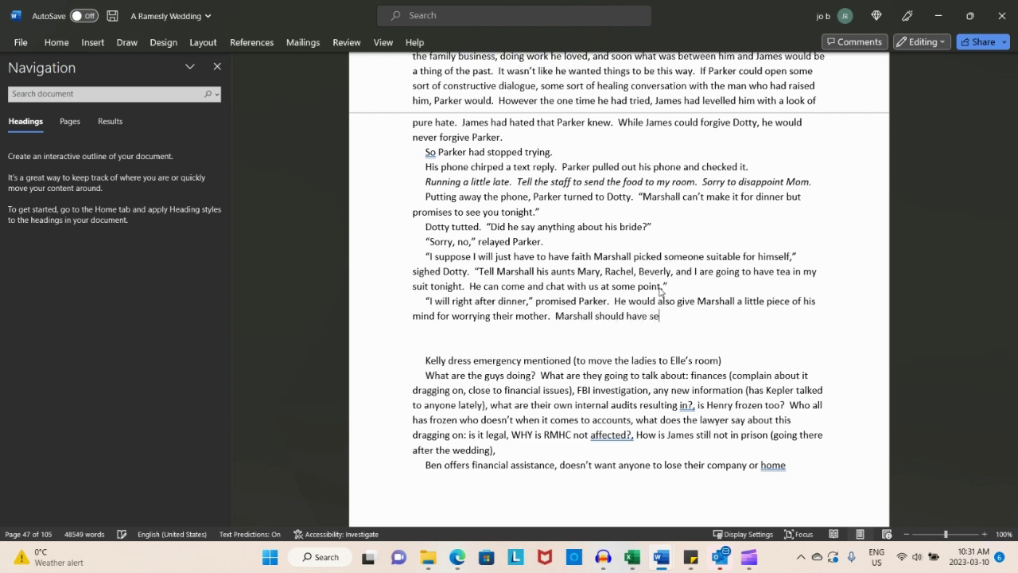
text(t her mind at ease over the)
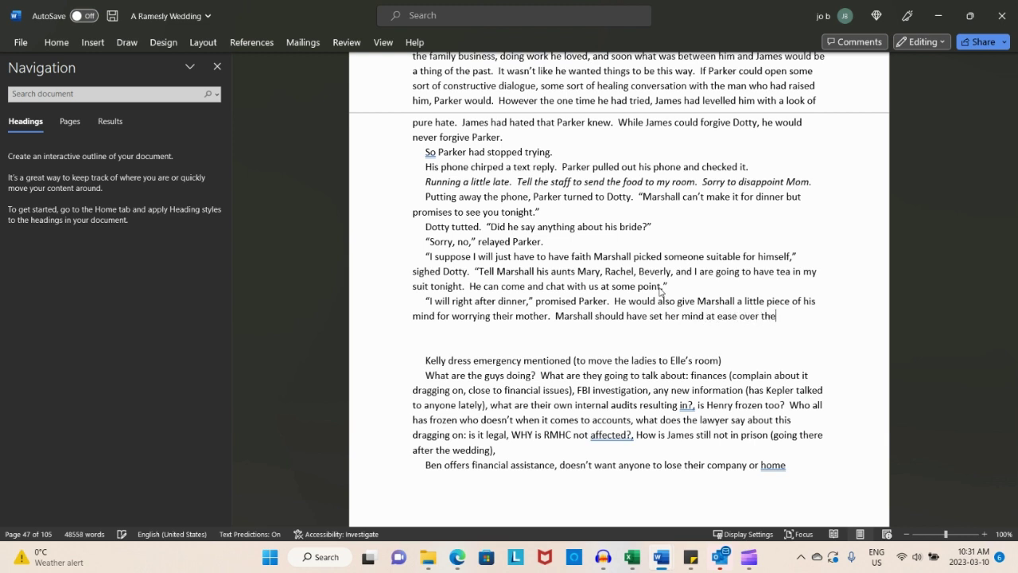
text(i)
text(s wedd)
key(BackSpace)
key(BackSpace)
key(BackSpace)
key(BackSpace)
key(BackSpace)
key(BackSpace)
key(BackSpace)
key(BackSpace)
key(BackSpace)
key(BackSpace)
text(his choice of bri)
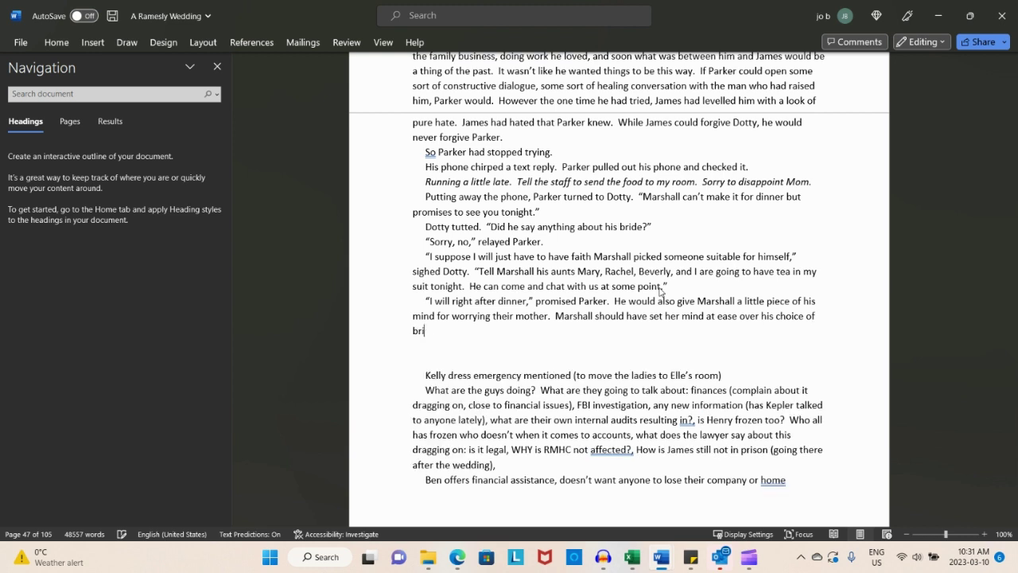
text(de a long time ago.)
key(BackSpace)
key(BackSpace)
key(BackSpace)
key(BackSpace)
key(BackSpace)
key(BackSpace)
key(BackSpace)
key(BackSpace)
key(BackSpace)
key(BackSpace)
key(BackSpace)
key(BackSpace)
key(BackSpace)
key(BackSpace)
key(BackSpace)
key(BackSpace)
text(already.)
key(ctrl+s)
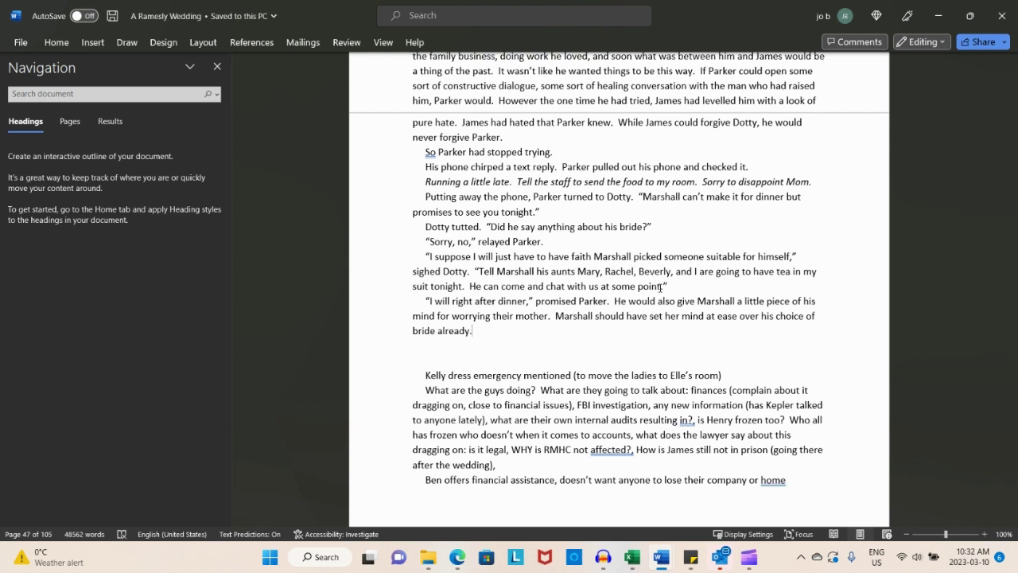
key(Return)
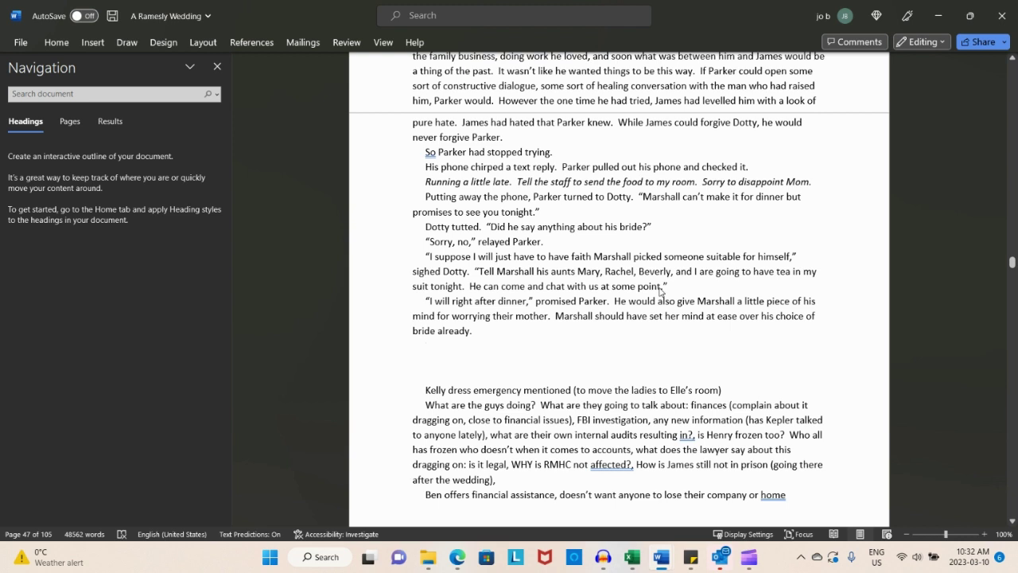
Write a soft voice asking "Would it be okay?" and Parker asking Adriana "Would what be okay?", then save
text("Who)
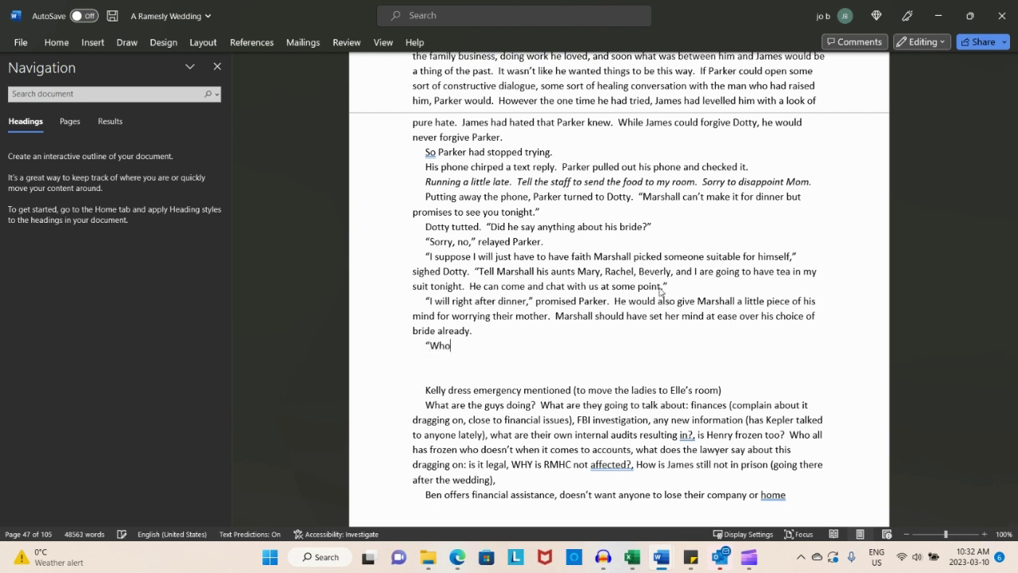
key(BackSpace)
key(BackSpace)
key(BackSpace)
text(Would it be okay?")
text( a soft vo)
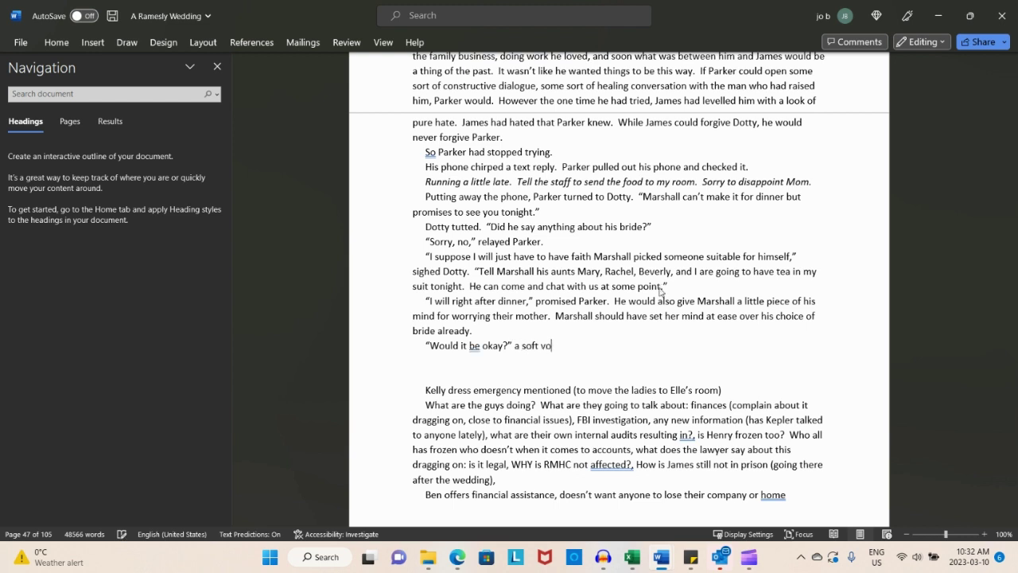
text(ice beside him asked.)
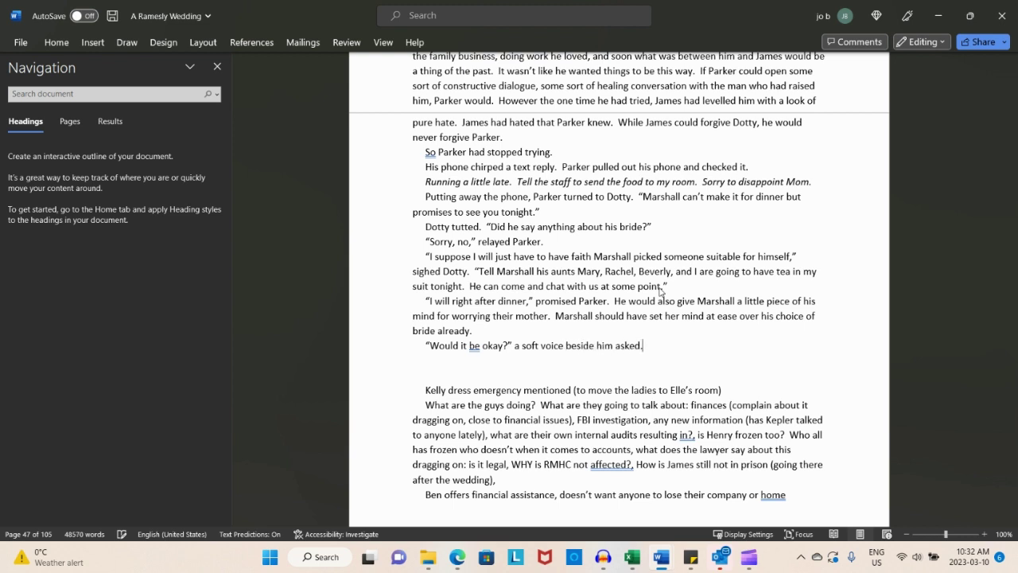
key(Return)
text(Parker p)
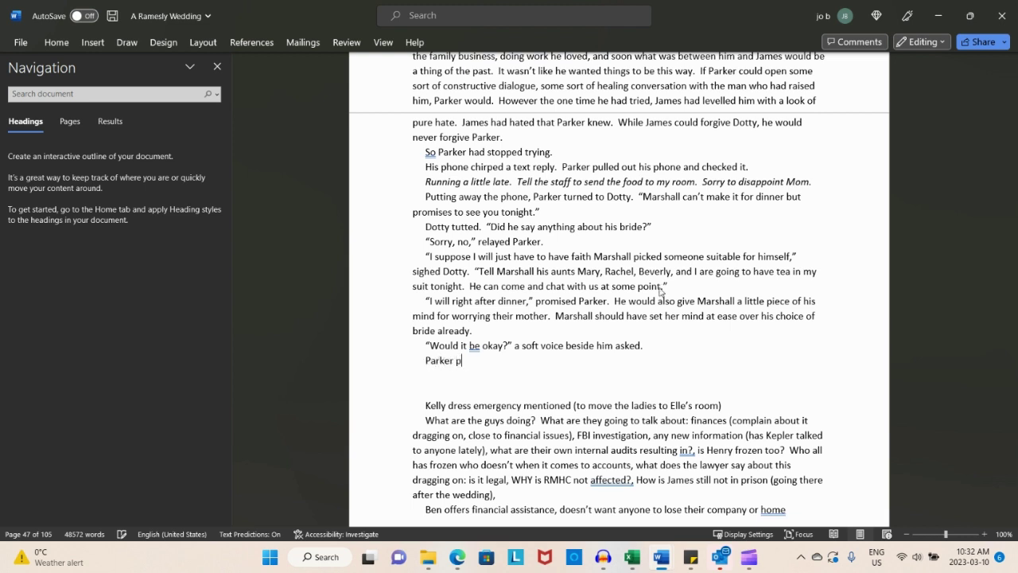
text(ulled his thoughts away from his)
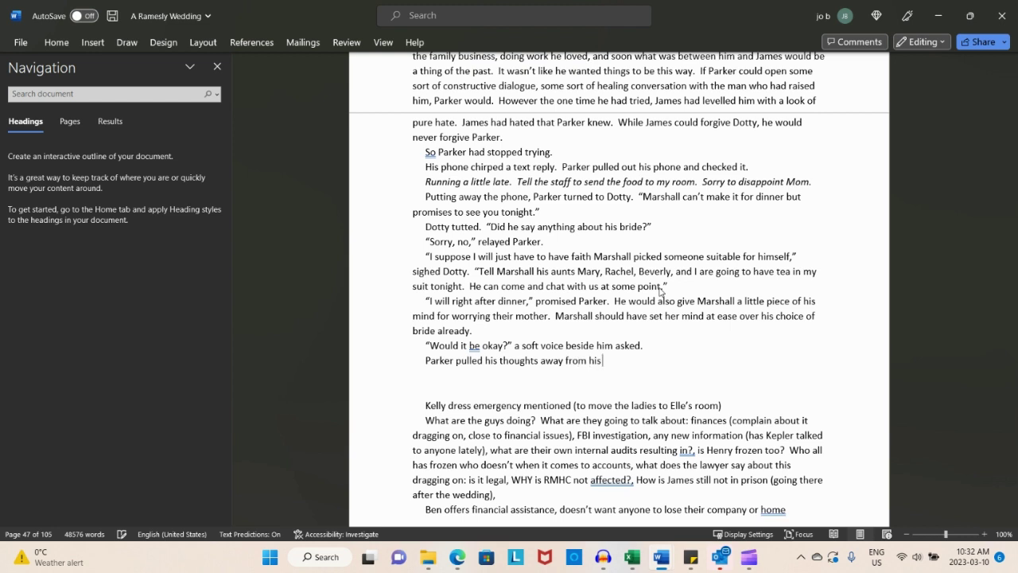
text( errant brother and t)
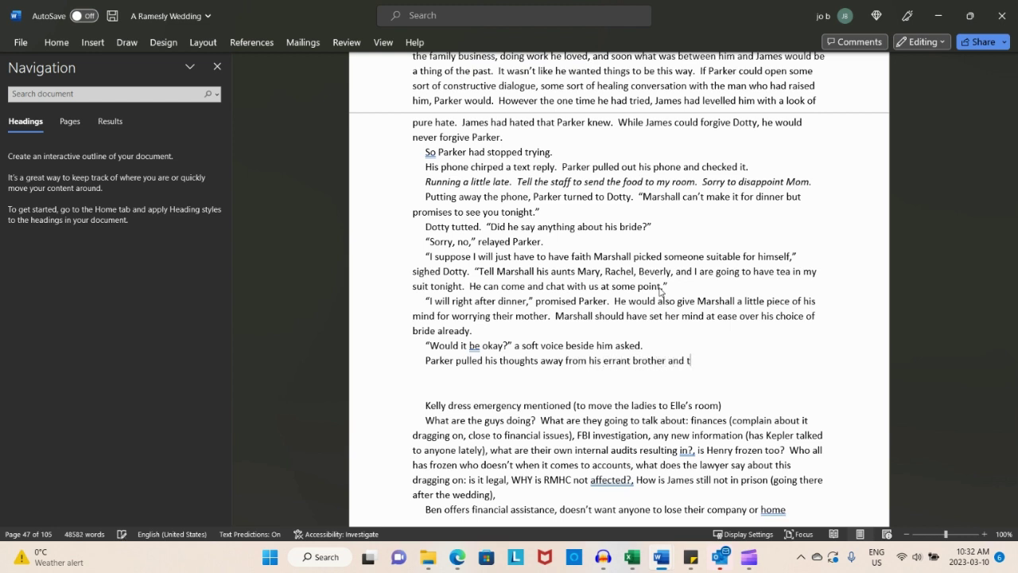
text(urned to Adriana.  He had )
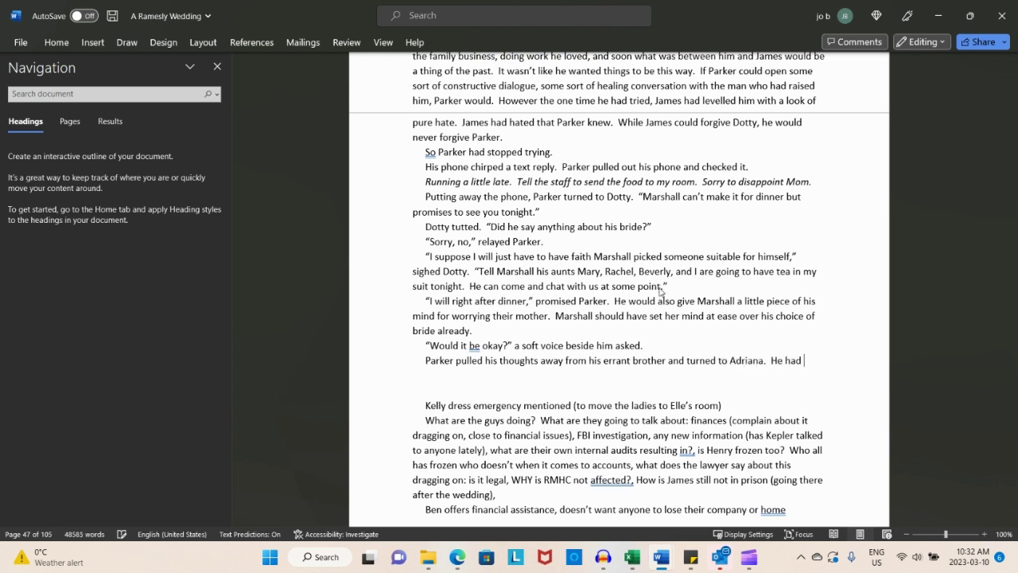
text(n't been p)
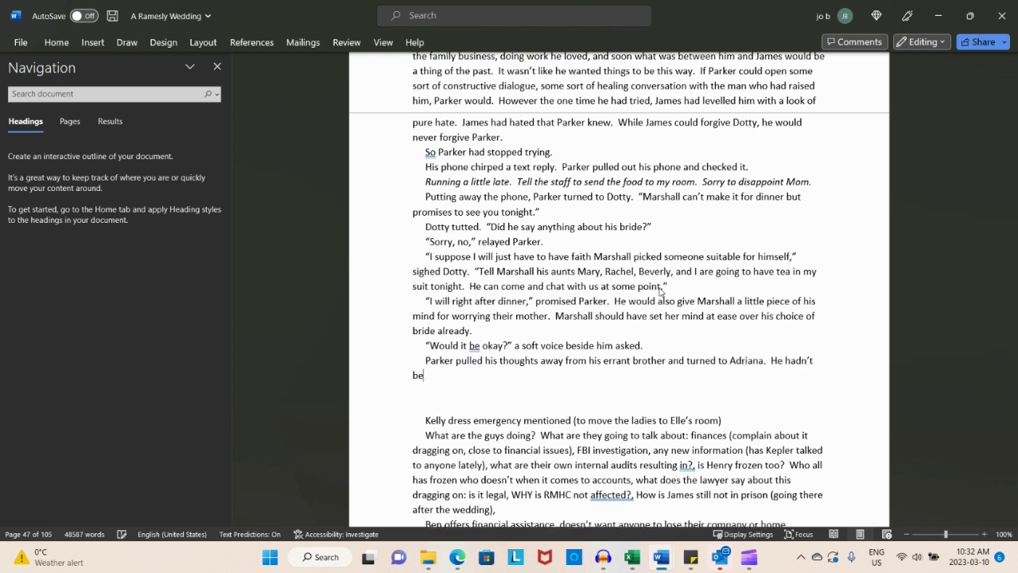
text(aying attention to the conve)
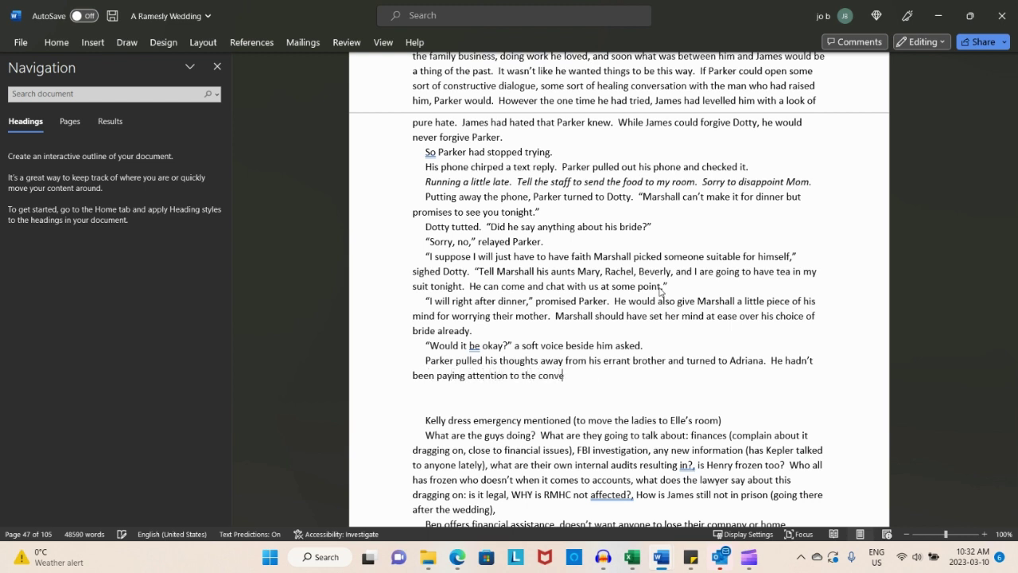
text(rsation on her side. A mistake on his part)
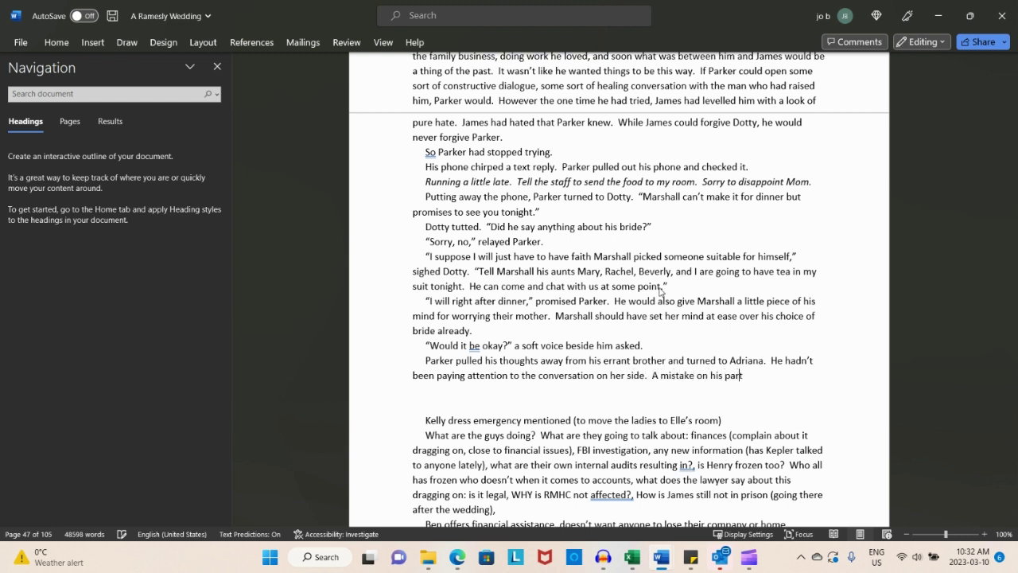
text(.  He was su)
text(pposed to be)
text( taking care )
text(of her and makin)
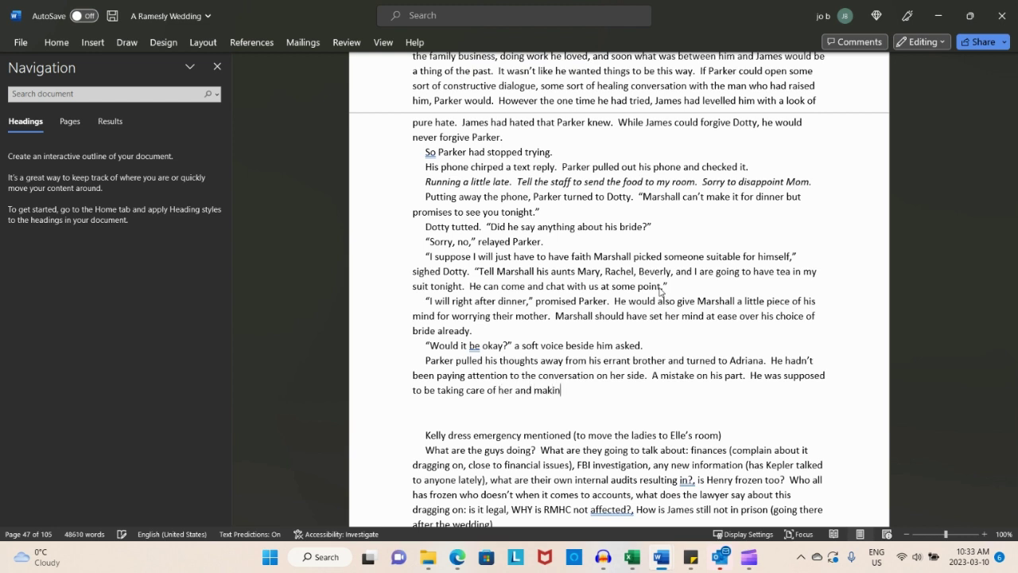
text(g sure she wasn't overwhelmed)
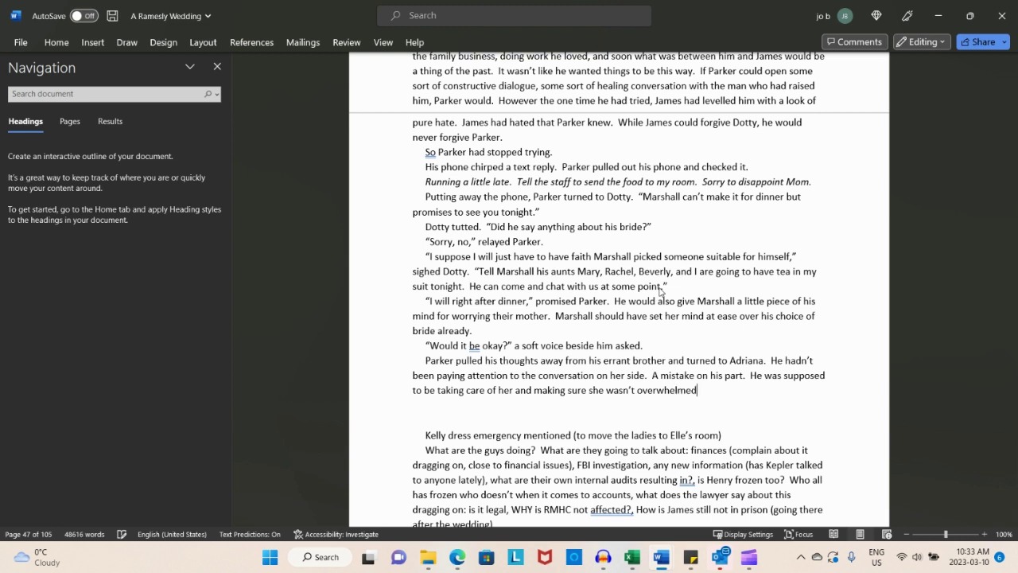
text( tonight.  )
text("I'm sorry)
text(, I didn't qui)
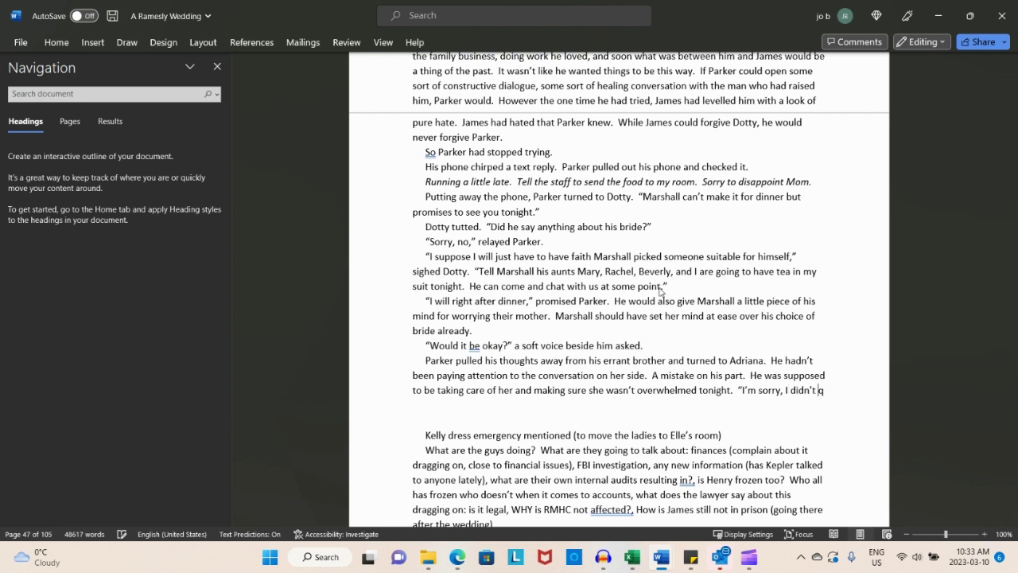
text(te catch)
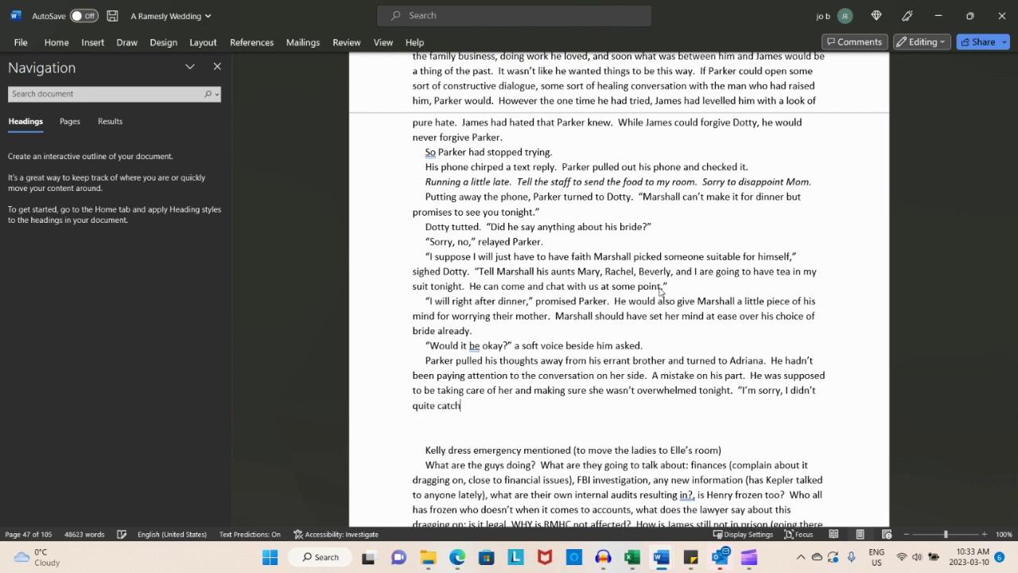
text( that.  Would what be okay?")
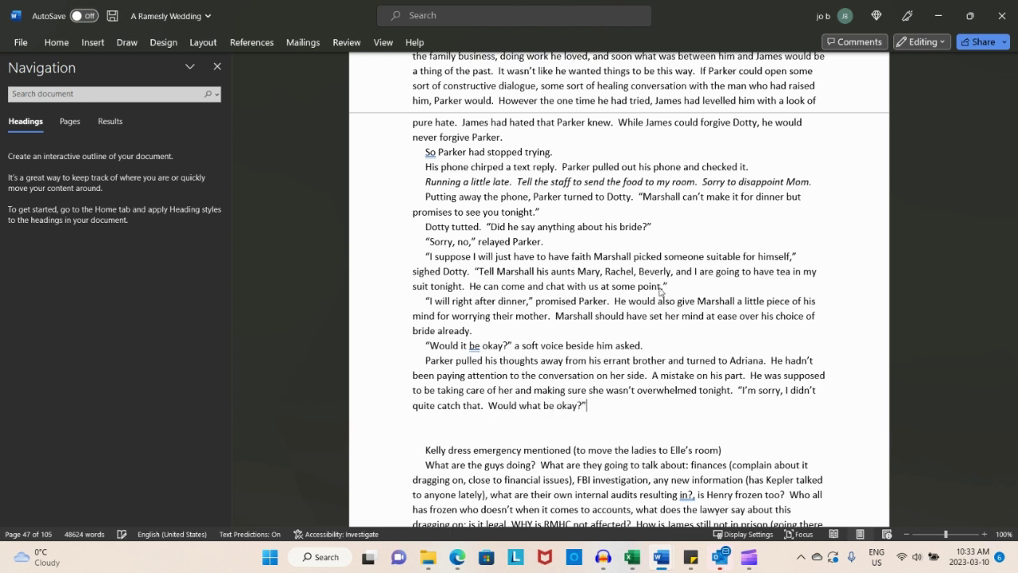
key(Return)
key(ctrl+s)
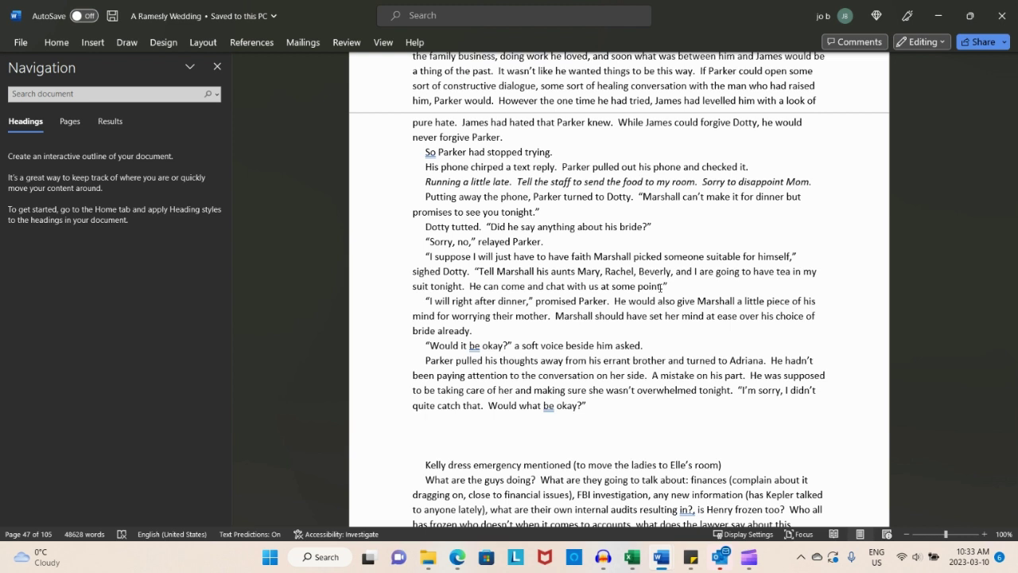
Begin Adriana's reply: "Amber eyes looked at him…" and "Elle invited my mother and I to"
text(Am)
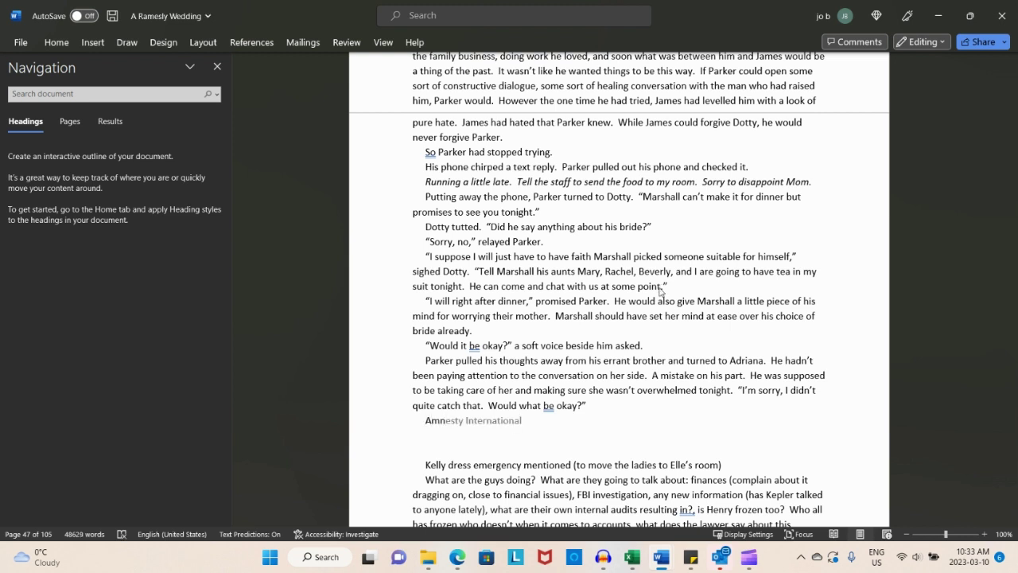
text(ber eyes looked at him before)
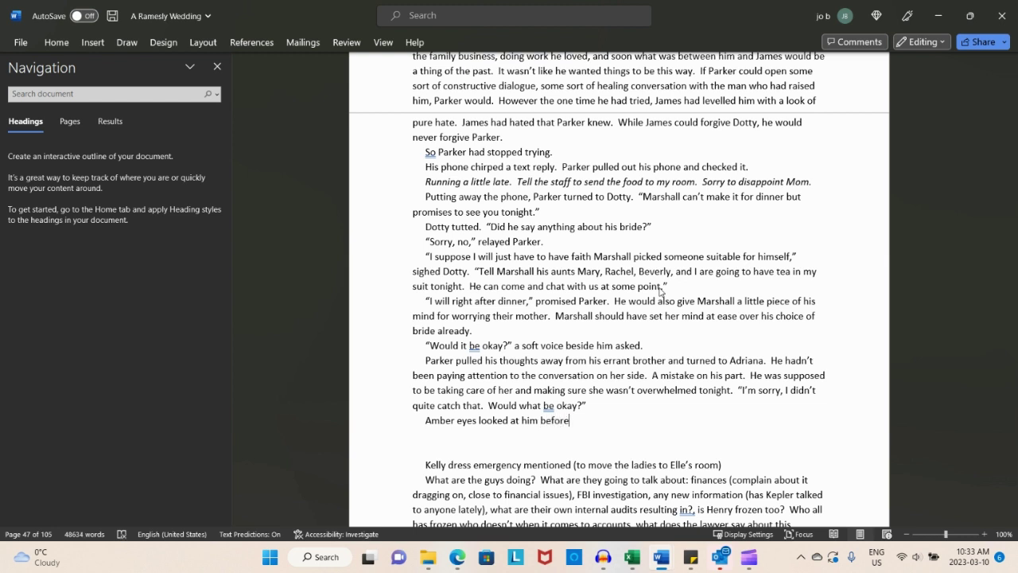
text( she )
text(shy)
text(ly looked down again)
text(.  ")
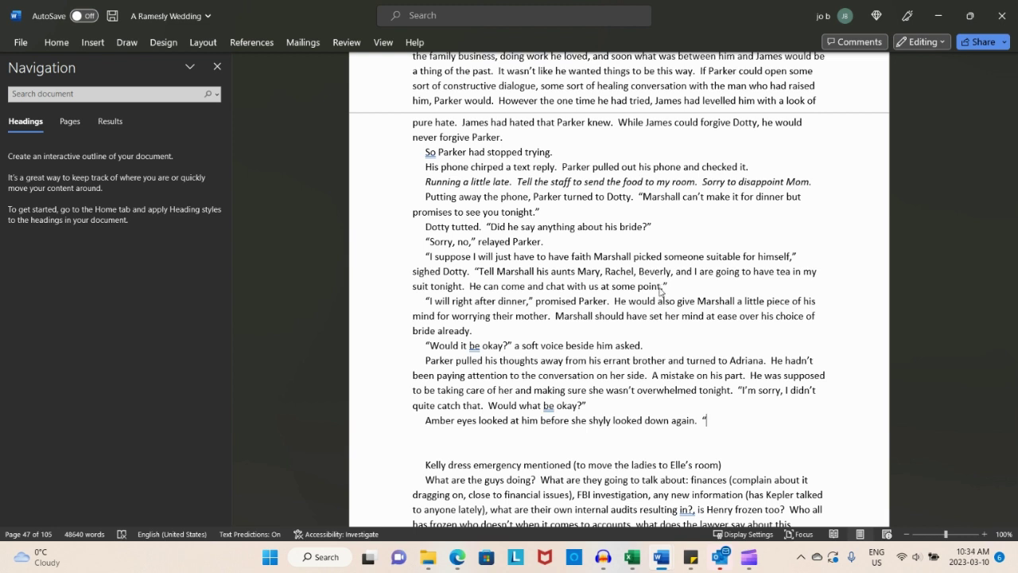
text(our cousin)
text(, Kelly)
key(BackSpace)
key(BackSpace)
key(BackSpace)
key(BackSpace)
key(BackSpace)
key(BackSpace)
text(Elle invited my mother and)
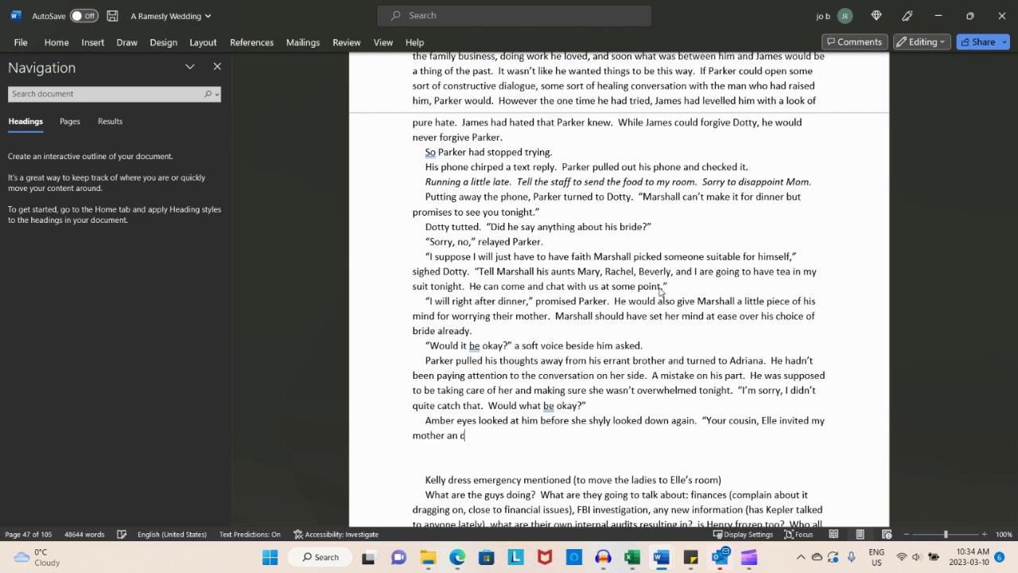
text( I)
text( to)
text(be)
key(BackSpace)
key(BackSpace)
Finish her reply: join the women after dinner to get to know each other, "okay with you?"
text(XX with the women of the)
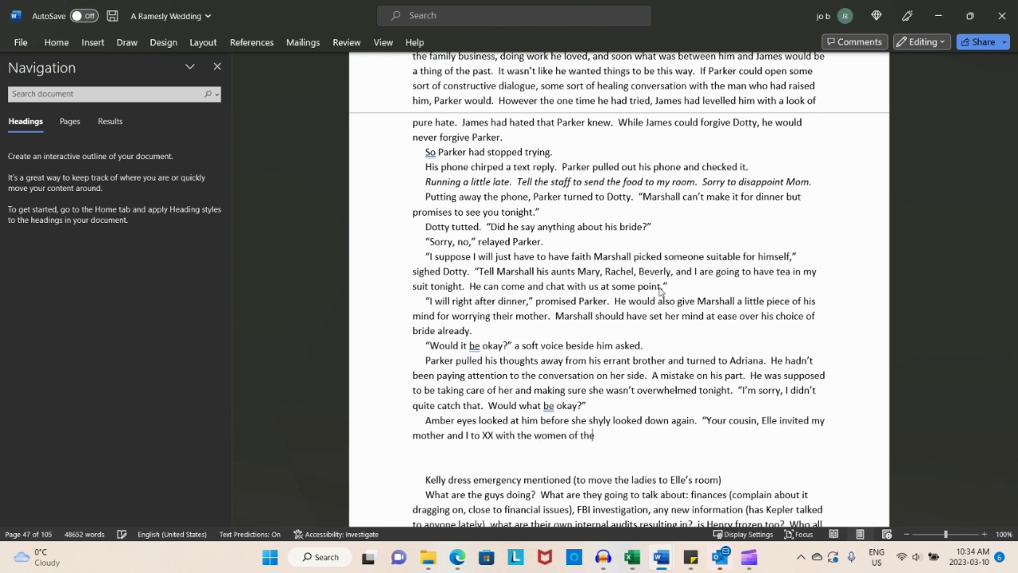
text( family after dinner.  She says)
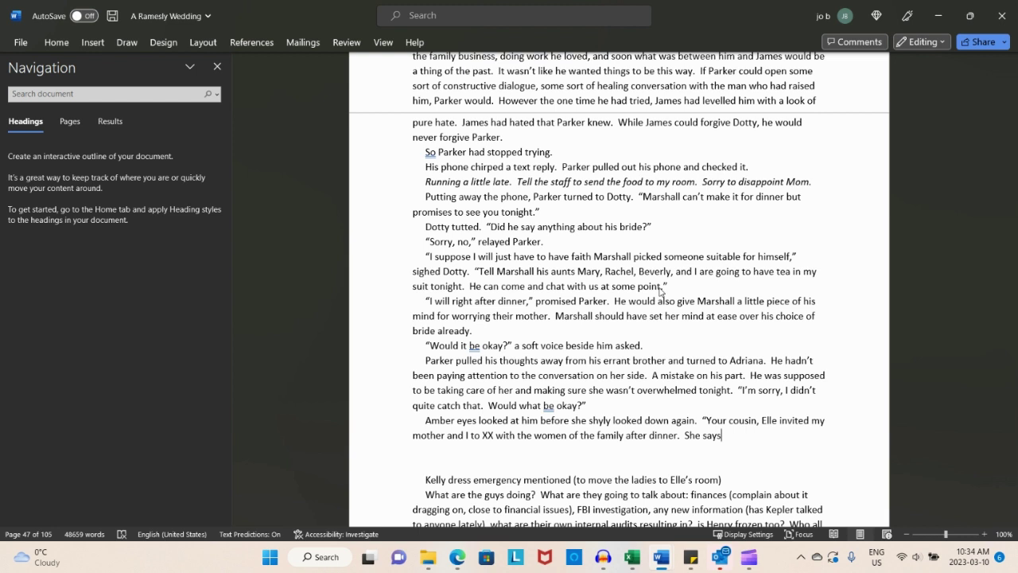
key(BackSpace)
key(BackSpace)
text(ys it is so we can get to know e)
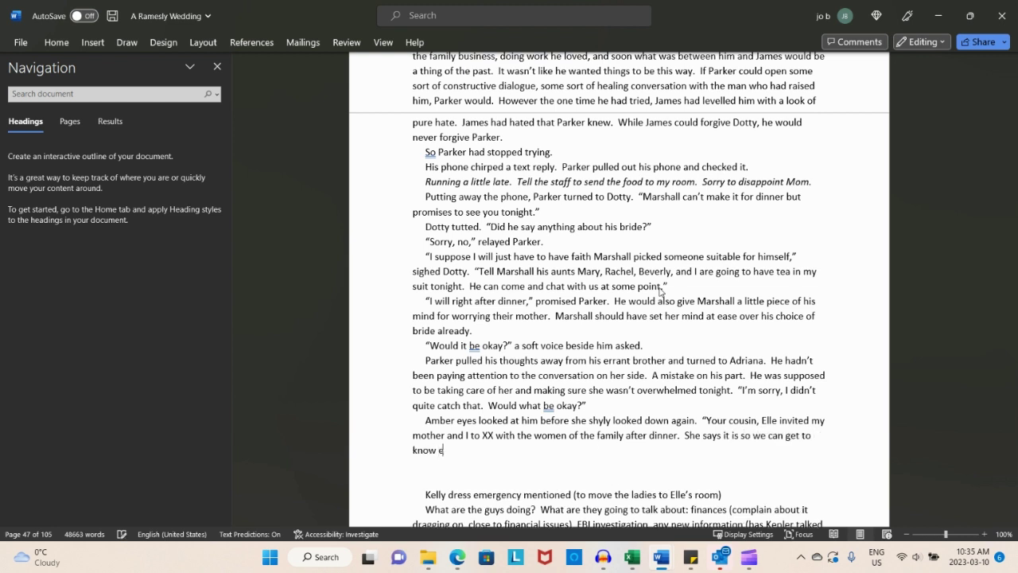
text(ach other better.  I wonder if this is on)
key(BackSpace)
text(kay with)
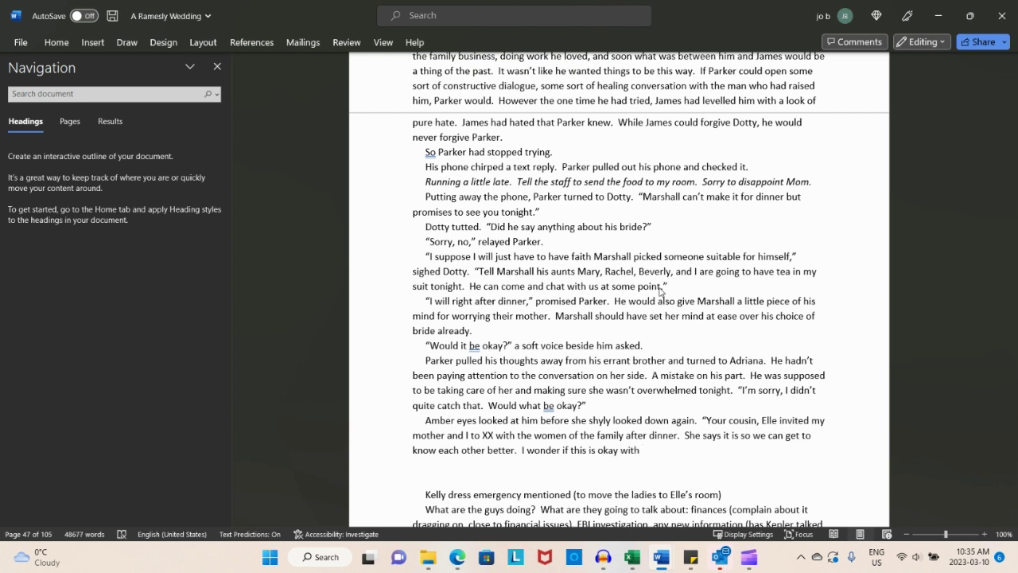
text( you?")
Change the XX placeholder to "be" and begin "Parker marvelled that this was…" with "Of course it's alright."
key(Return)
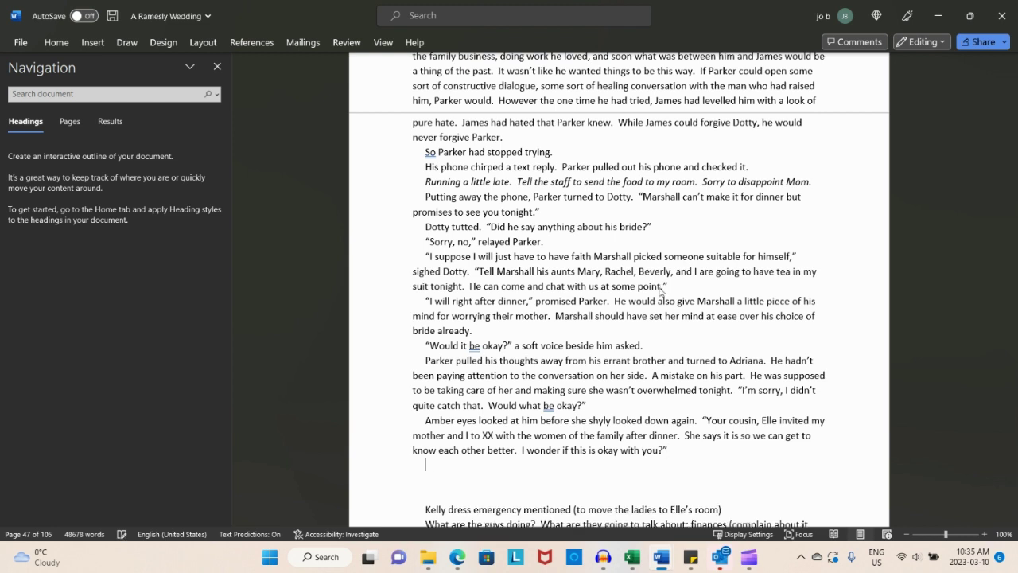
key(Up)
key(Up)
key(Delete)
key(Delete)
key(Delete)
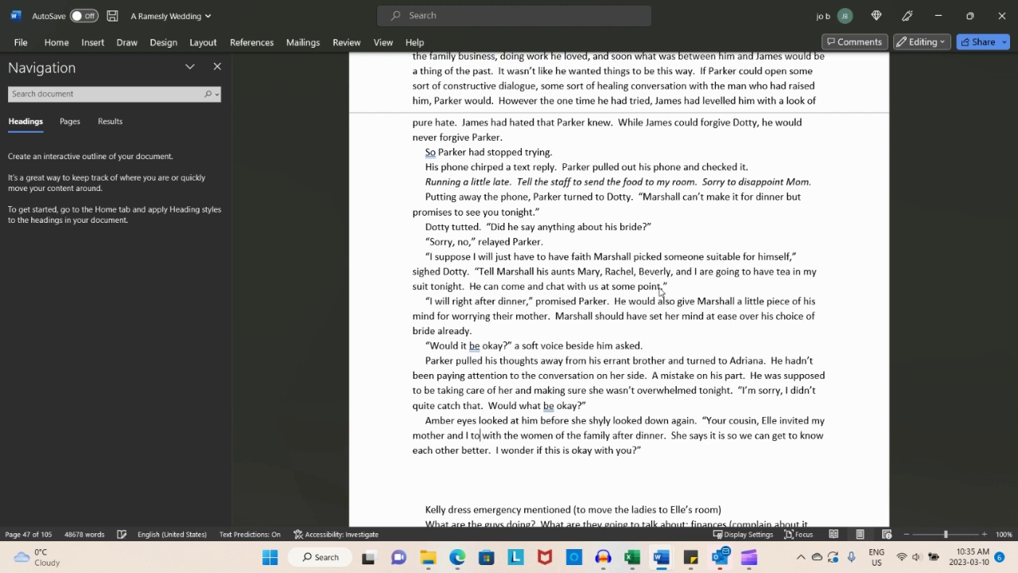
key(BackSpace)
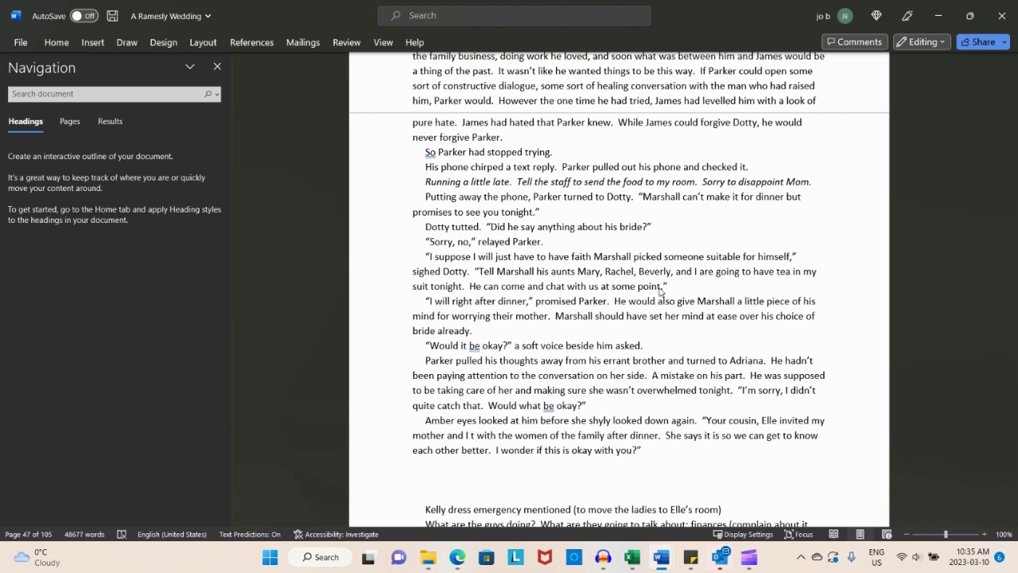
text(o be)
key(Down)
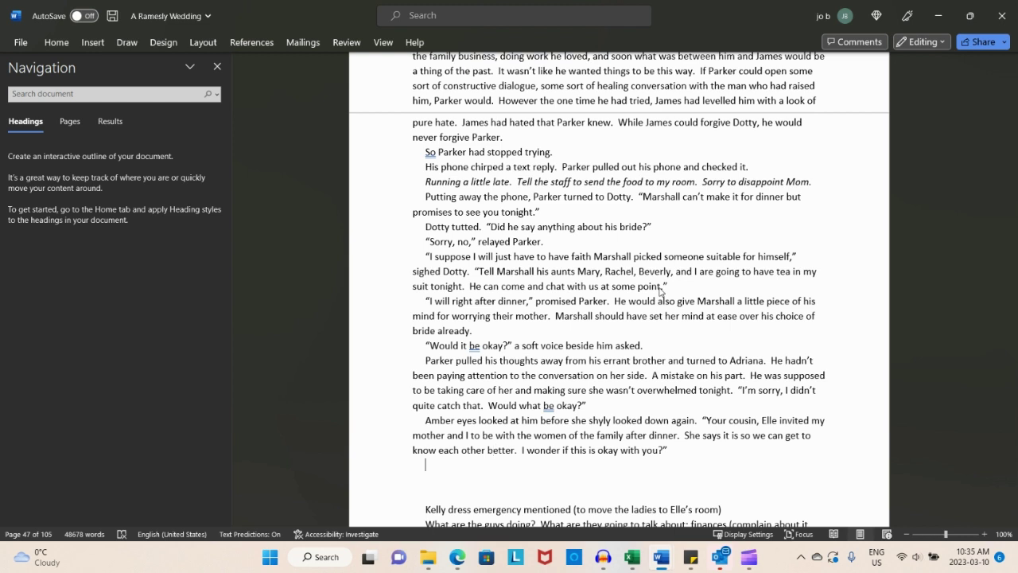
text(Parker maryelled that this was)
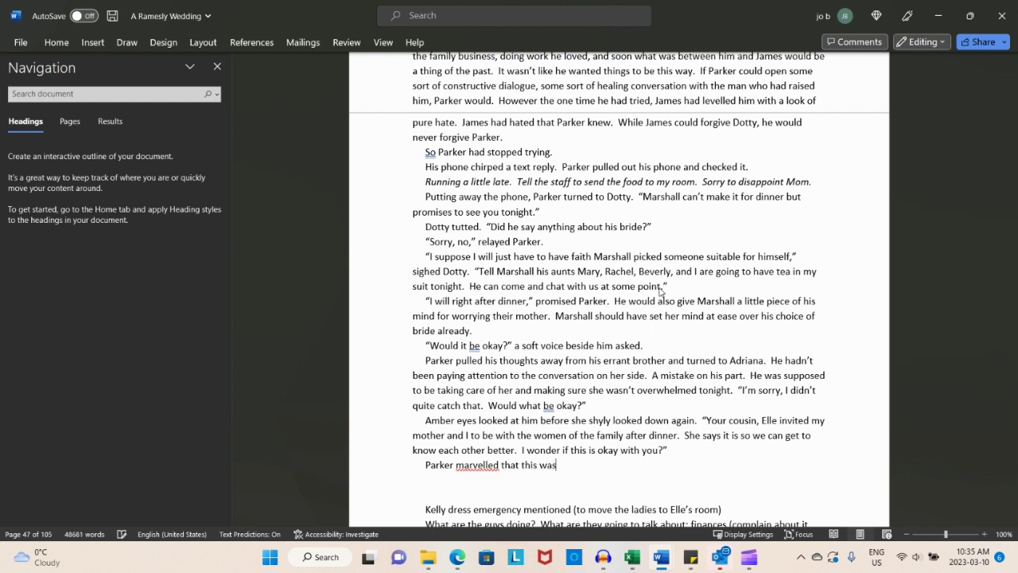
text( probably the longest )
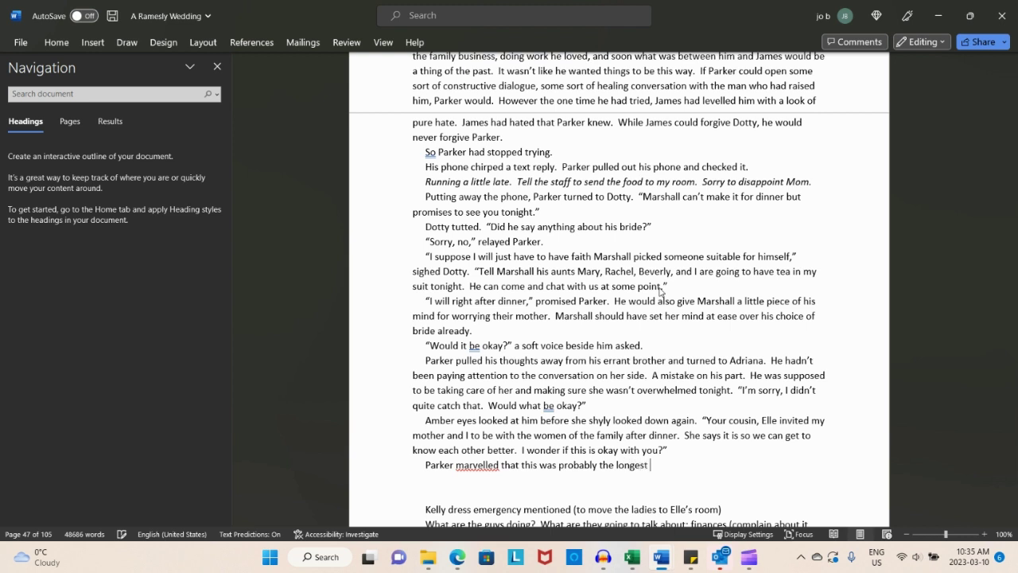
text(Adriana had spoken)
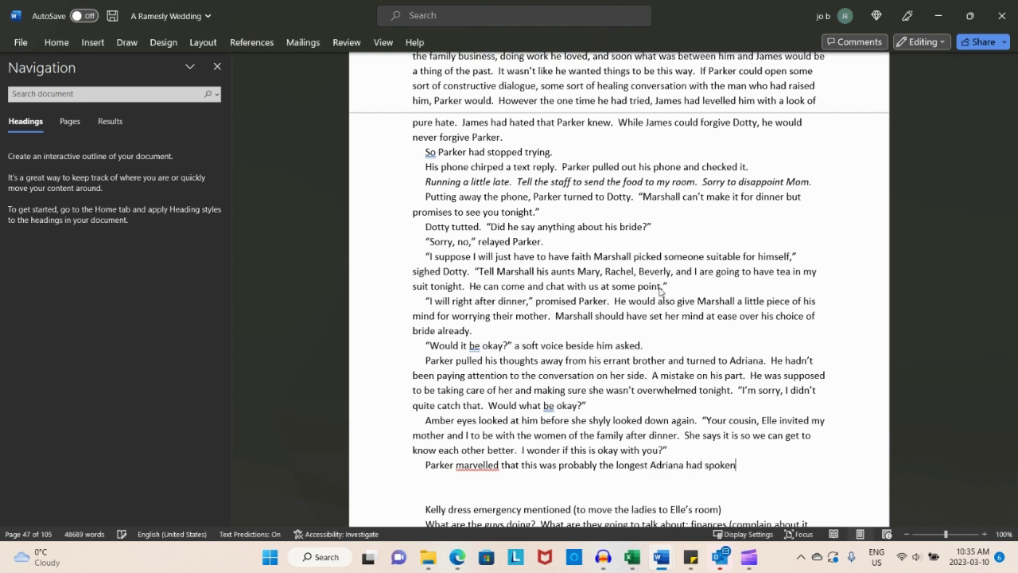
text( to him.  "O)
text(f course it's)
text( alright.)
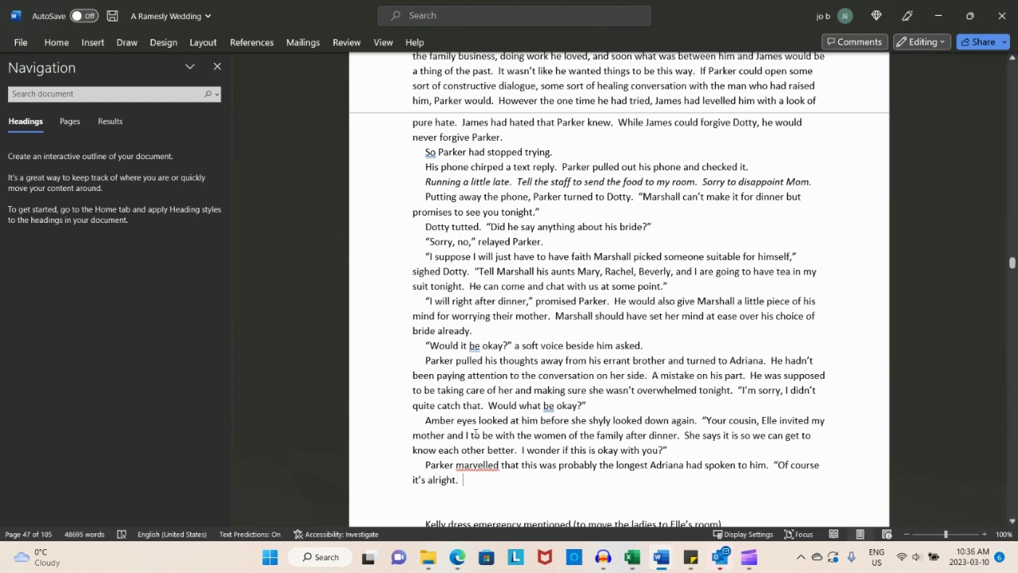
Correct the spelling of "marvelled" to "marveled" from the spelling suggestions
right_click(455, 467)
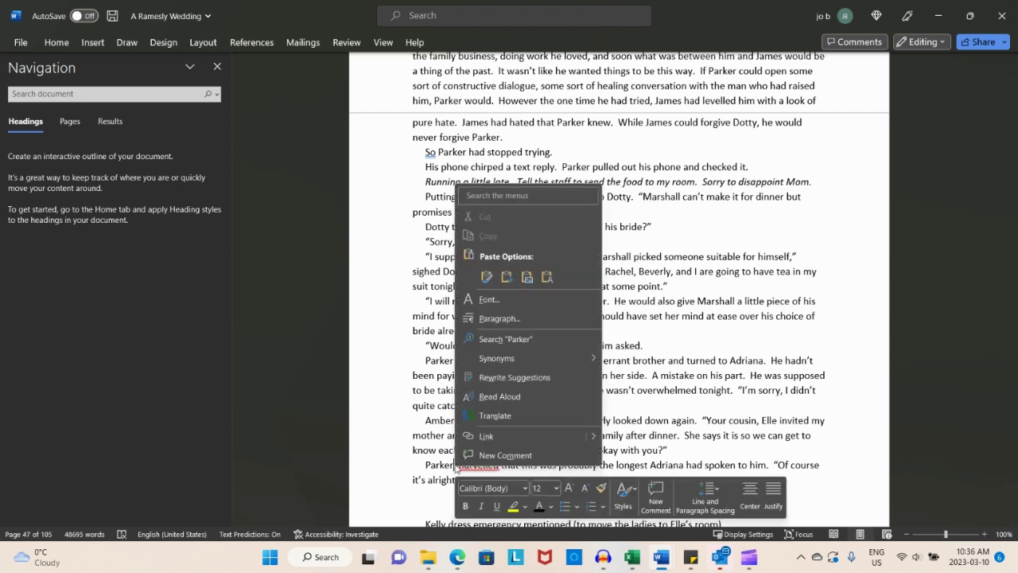
click(654, 403)
right_click(654, 403)
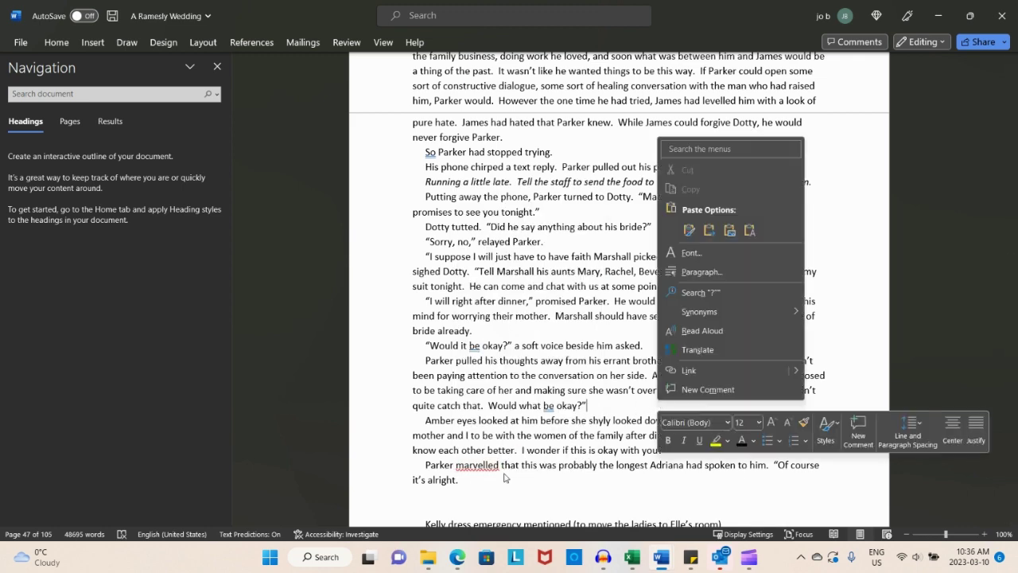
right_click(487, 470)
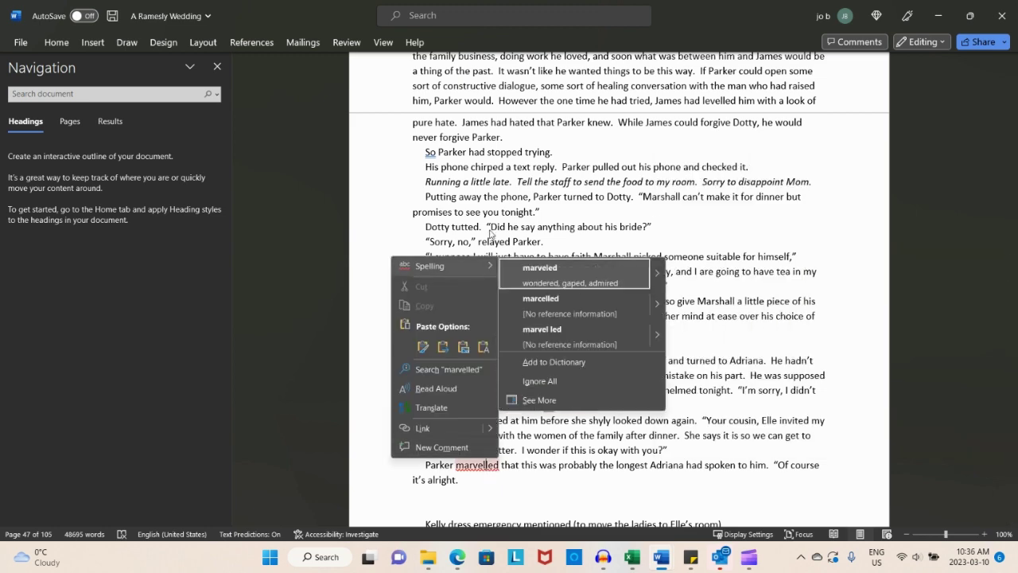
click(540, 286)
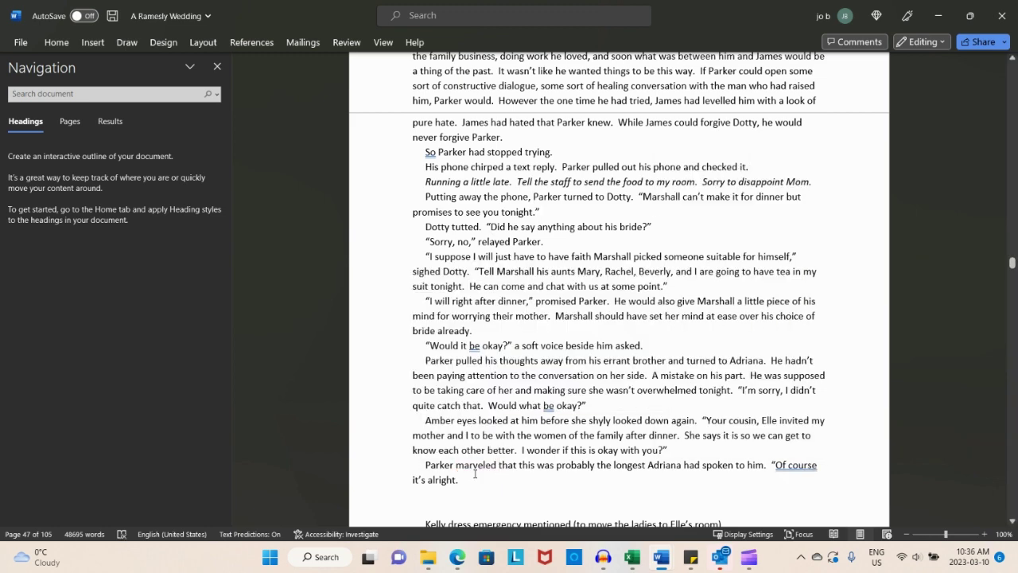
Add Parker's reply "I'm happy you would like to learn more about my family."
click(481, 474)
text(I)
text('m)
text( happy)
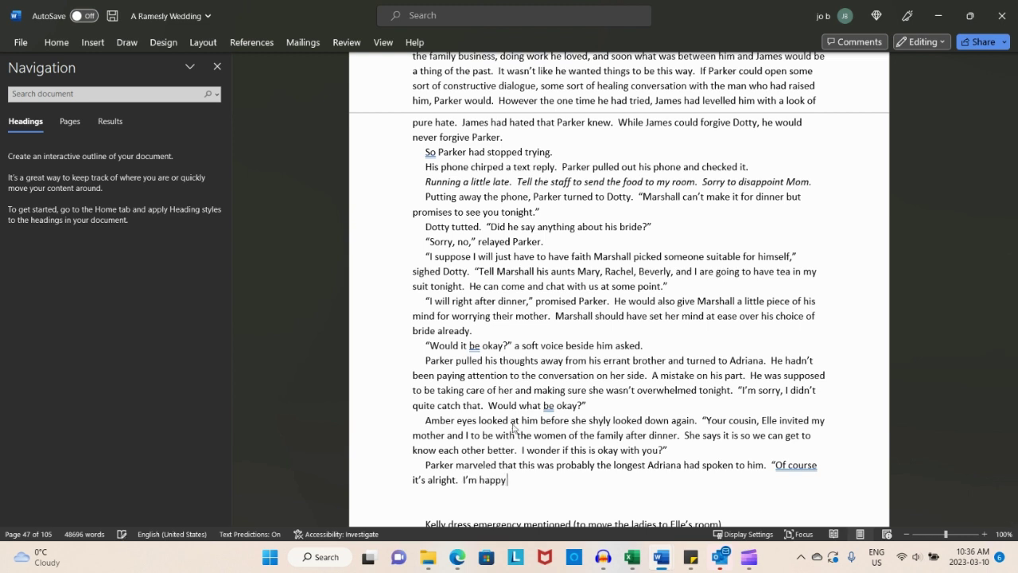
text( you would like to learn more aobu)
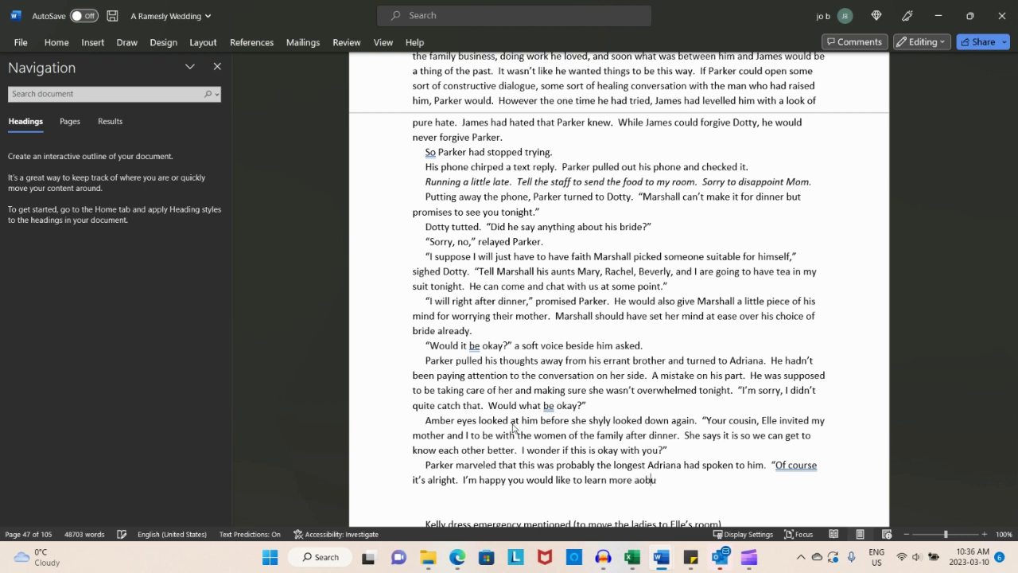
key(BackSpace)
key(BackSpace)
key(BackSpace)
text(bout my family.)
text(")
Add the new line "Thank you," softly replied Adriana, and save the manuscript
key(Return)
text("Thank yo)
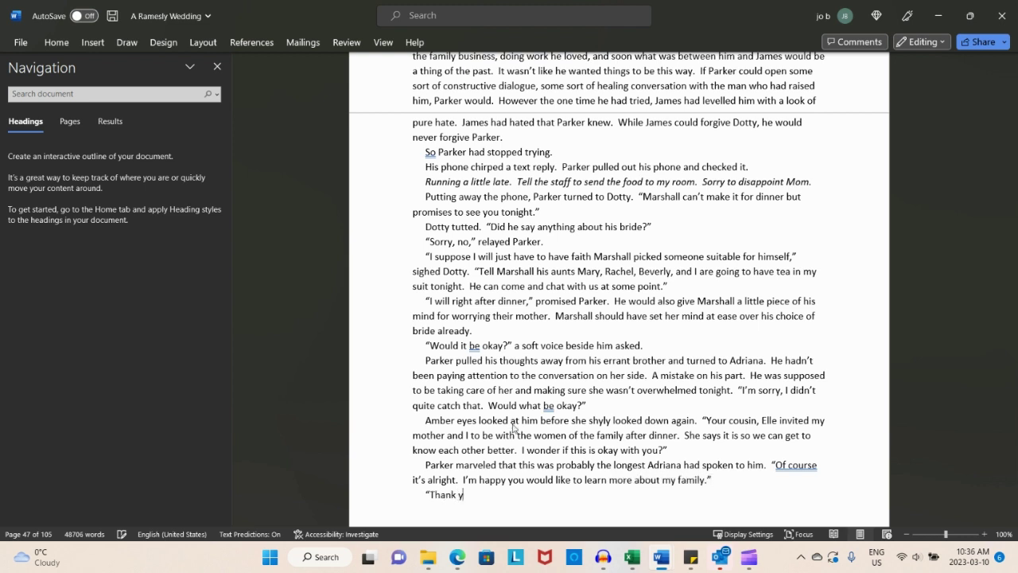
text(u,")
text(softly)
text( repl)
text(ied Adriana.)
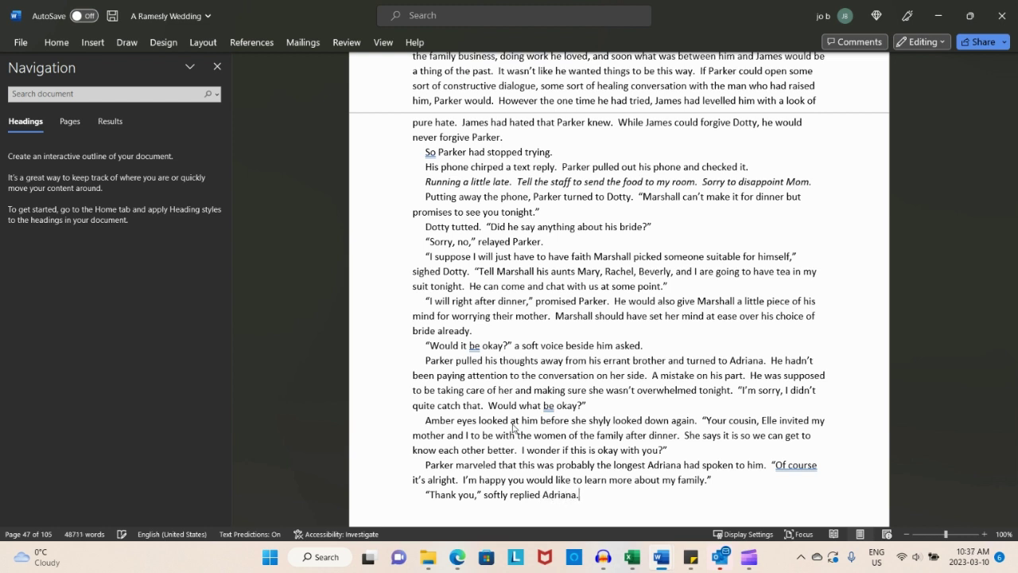
key(ctrl+s)
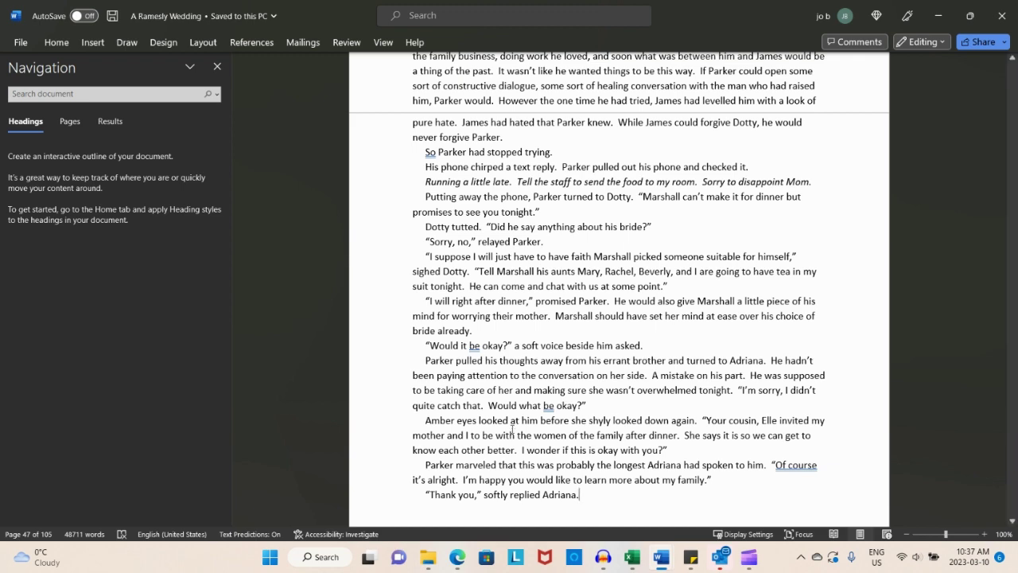
Delete the "Kelly dress emergency mentioned" planning note below Adriana's thanks
scroll(513, 424, down, 1)
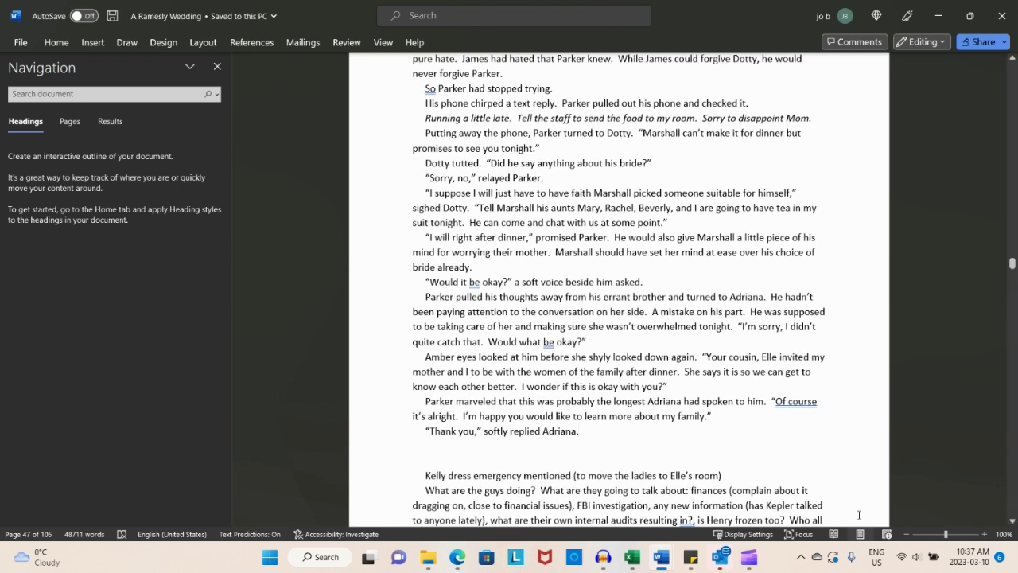
triple_click(731, 477)
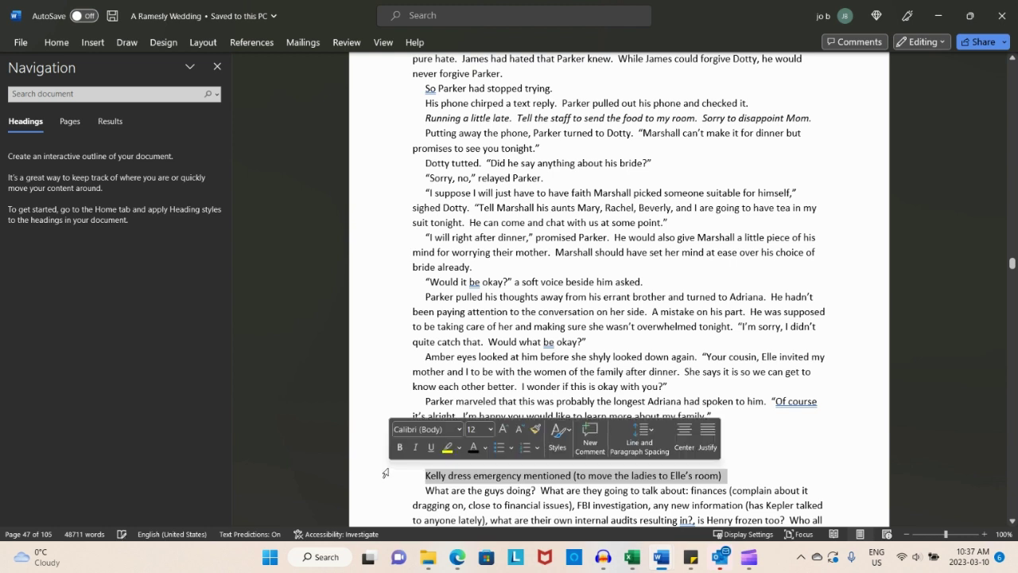
key(Delete)
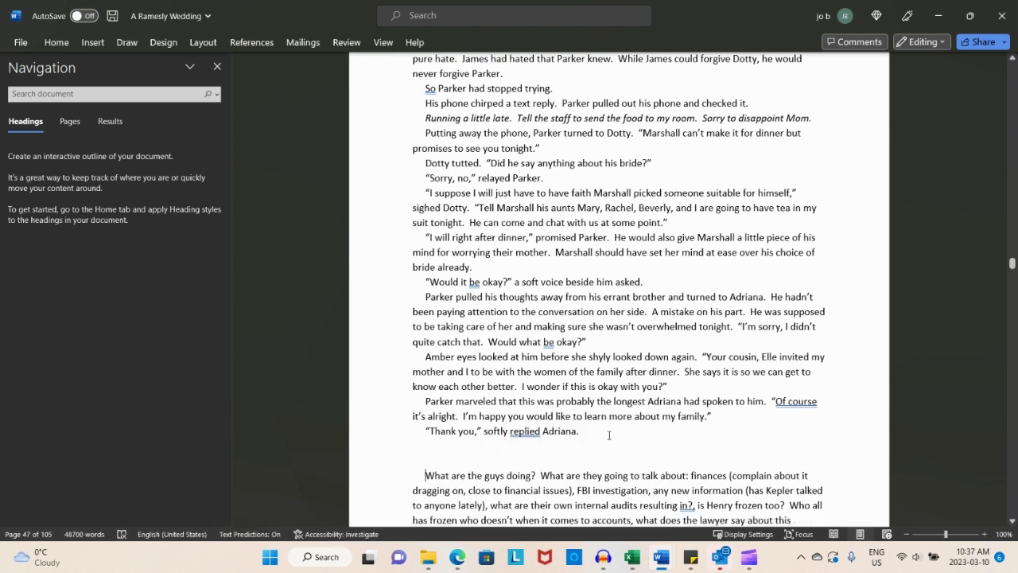
key(BackSpace)
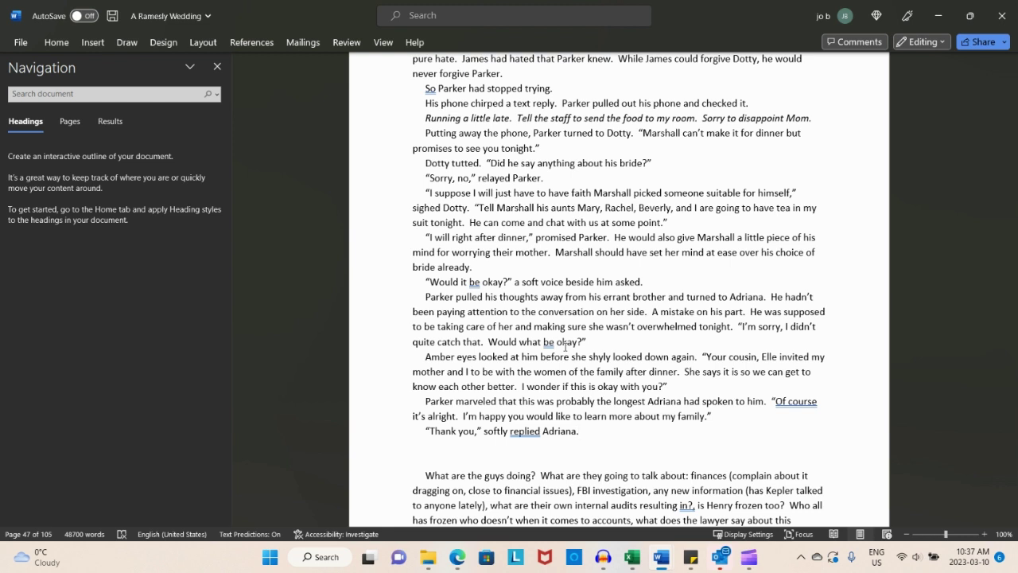
Append "It was very kind of her to ask." to Adriana's thanks
text(:)
key(BackSpace)
text(“It was very k)
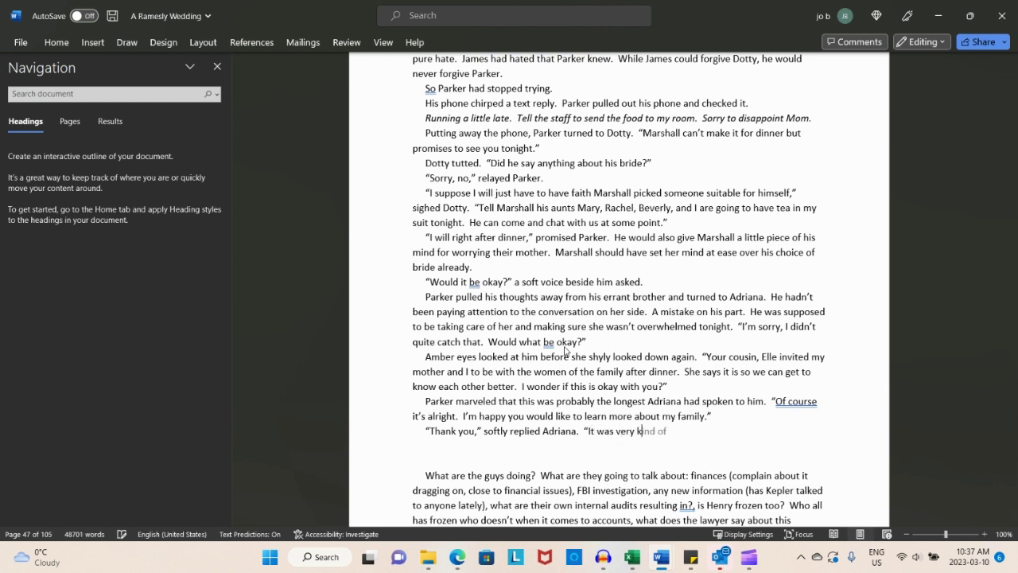
text(ind of her to ask.)
key(BackSpace)
text(to ask.”)
Add a paragraph: Parker nodded, the meal ended, and the ladies left for Elle's dress emergency
key(Return)
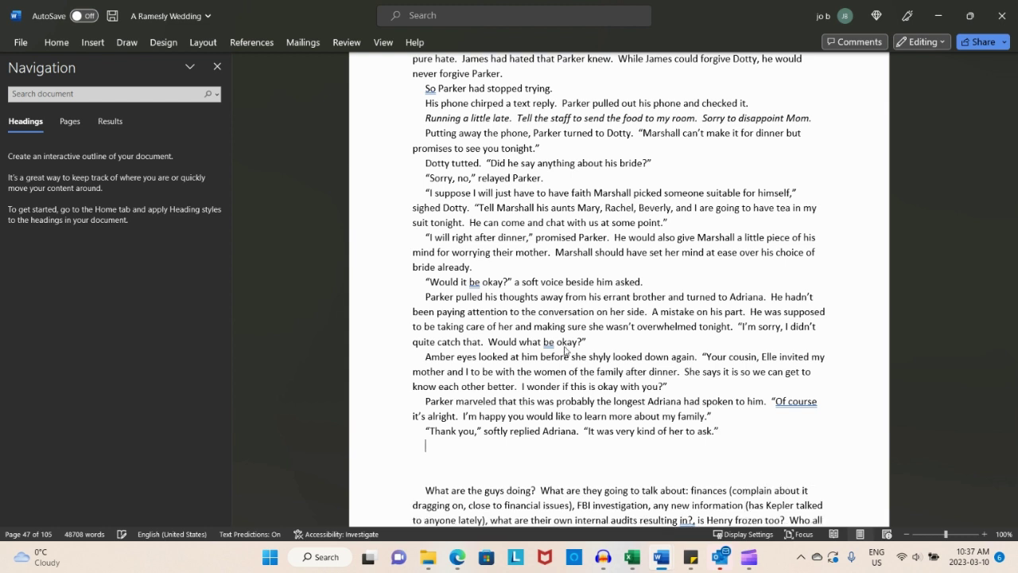
text(“I’m sure Elle will take good care of you th)
key(BackSpace)
key(BackSpace)
key(BackSpace)
key(BackSpace)
key(BackSpace)
key(BackSpace)
key(BackSpace)
key(BackSpace)
key(BackSpace)
key(BackSpace)
key(BackSpace)
key(BackSpace)
key(BackSpace)
key(BackSpace)
key(BackSpace)
key(BackSpace)
key(BackSpace)
key(BackSpace)
key(BackSpace)
key(BackSpace)
key(BackSpace)
key(BackSpace)
key(BackSpace)
key(BackSpace)
key(BackSpace)
key(BackSpace)
key(BackSpace)
key(BackSpace)
key(BackSpace)
key(BackSpace)
key(BackSpace)
key(BackSpace)
text(Parker nodded)
text(.  Soon enough, the meal was)
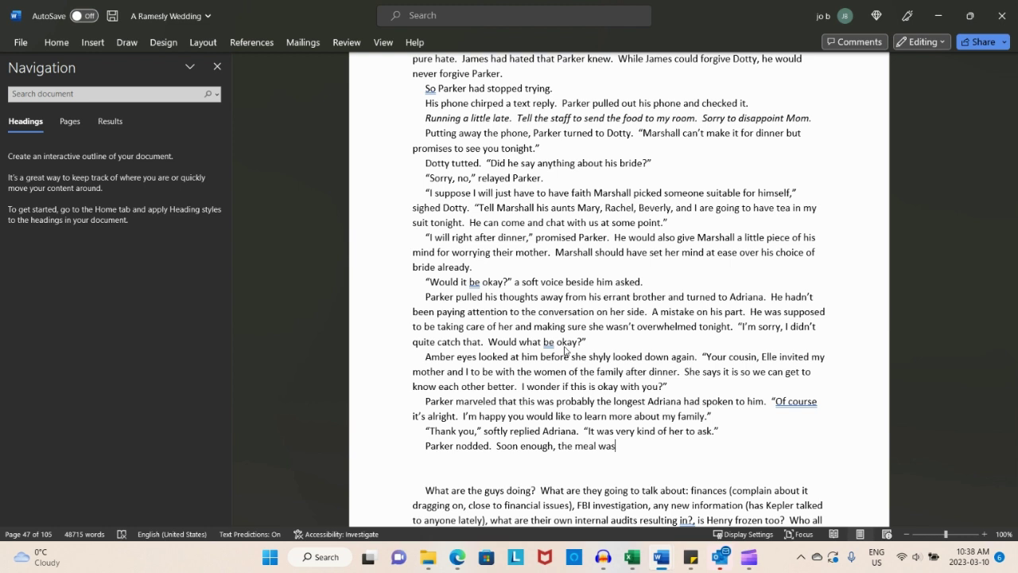
text( wrapped up and the ladies )
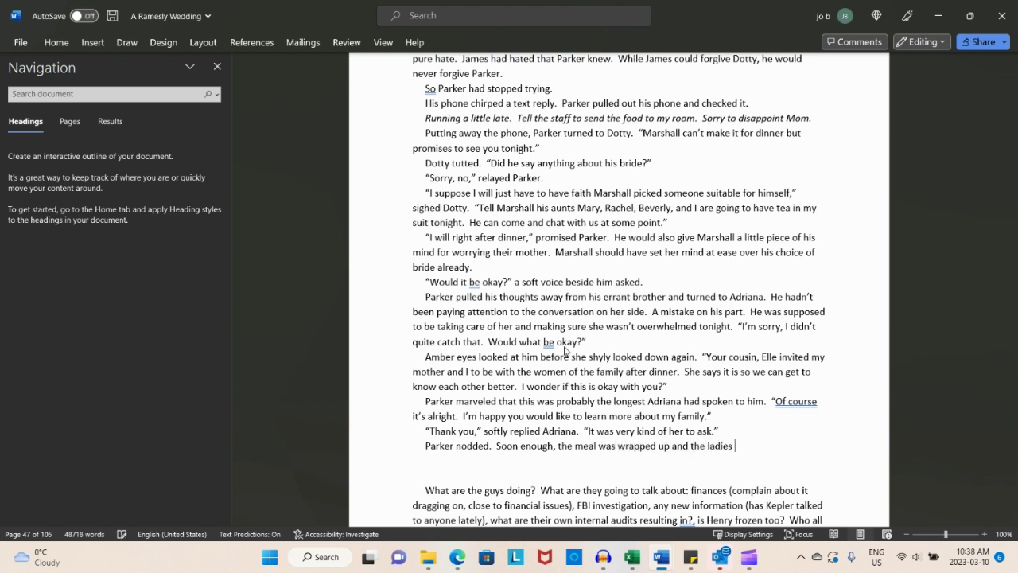
text(were leaving t)
text(o deal with some)
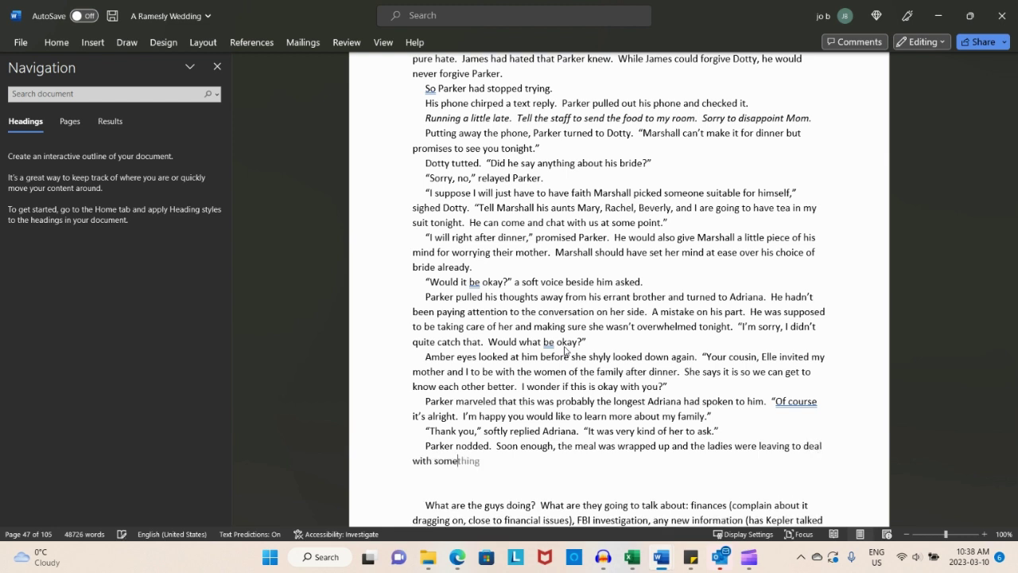
text( sort of dress emergency)
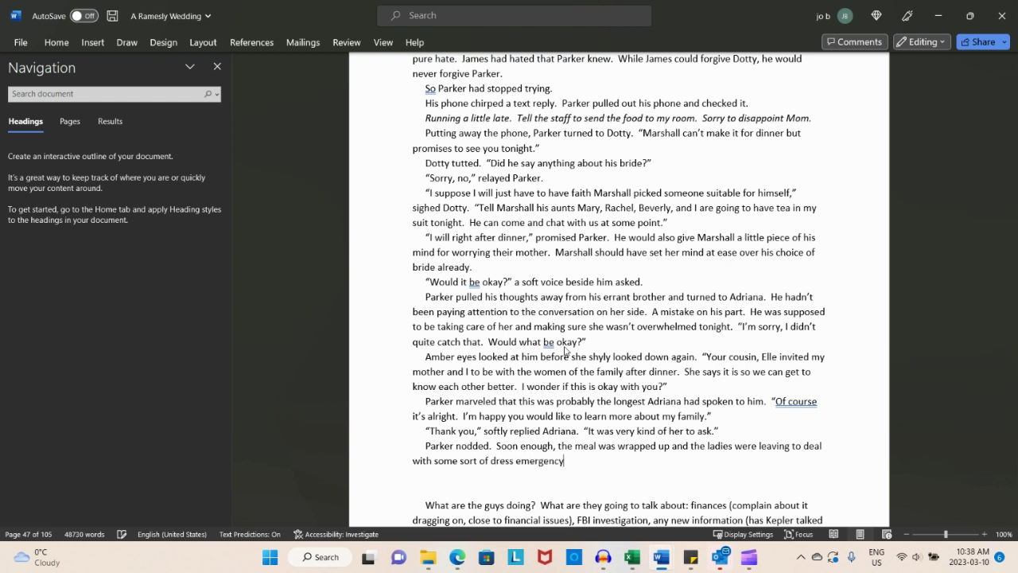
text( according to Elle.  Parker )
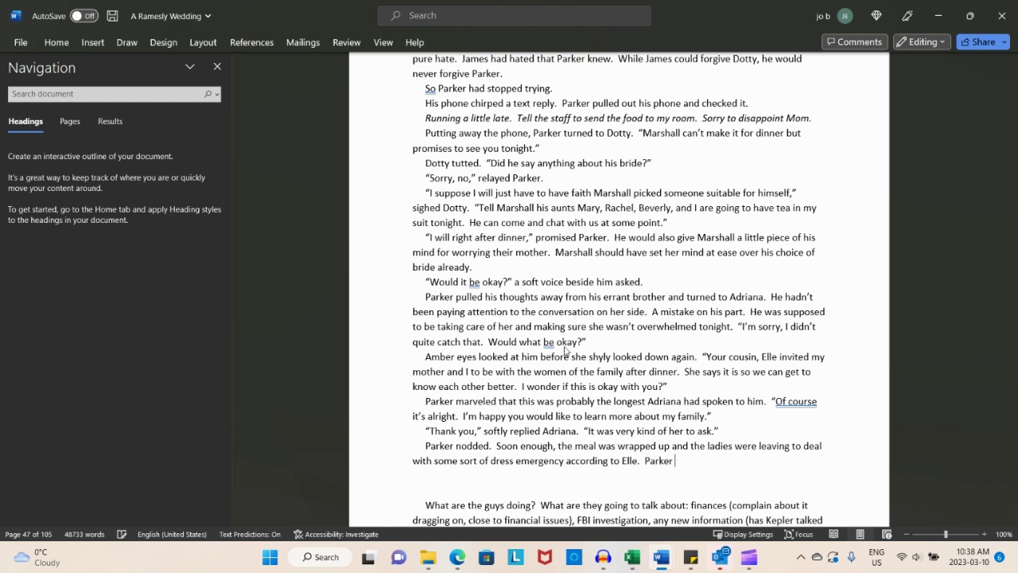
text(gave Adriana an encourag)
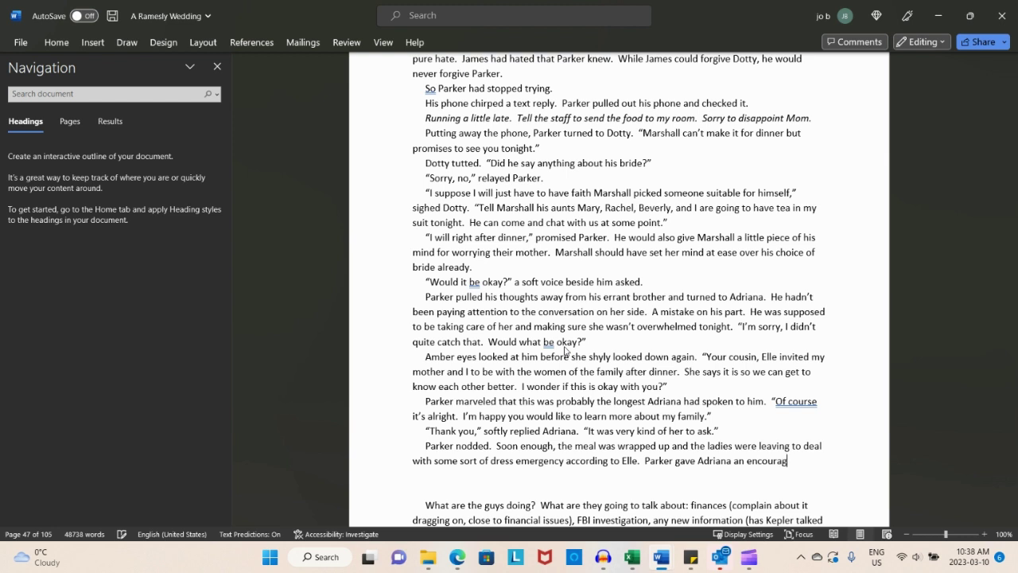
text(ing smile as she)
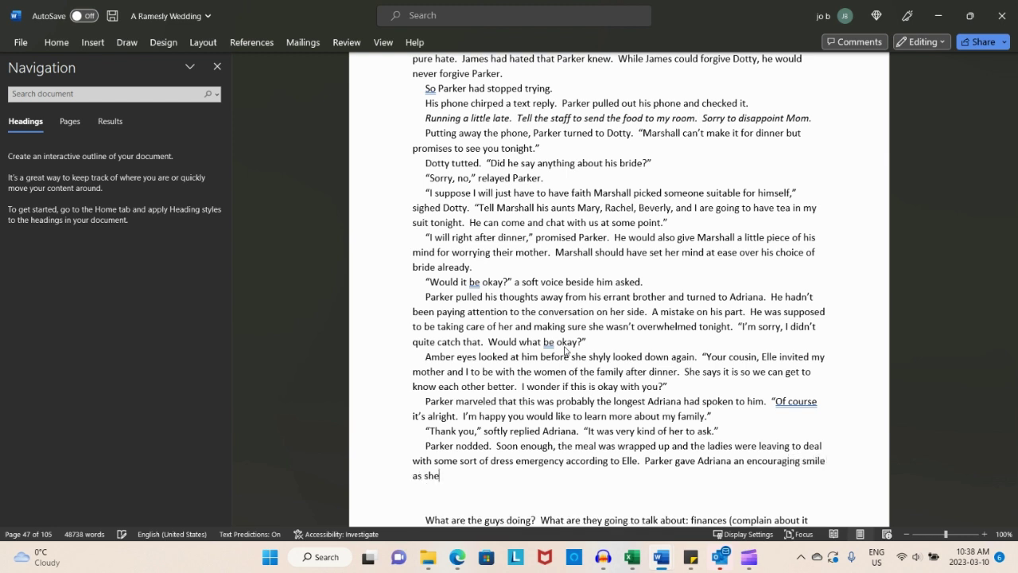
text( glanced at him)
text( f)
text(efore )
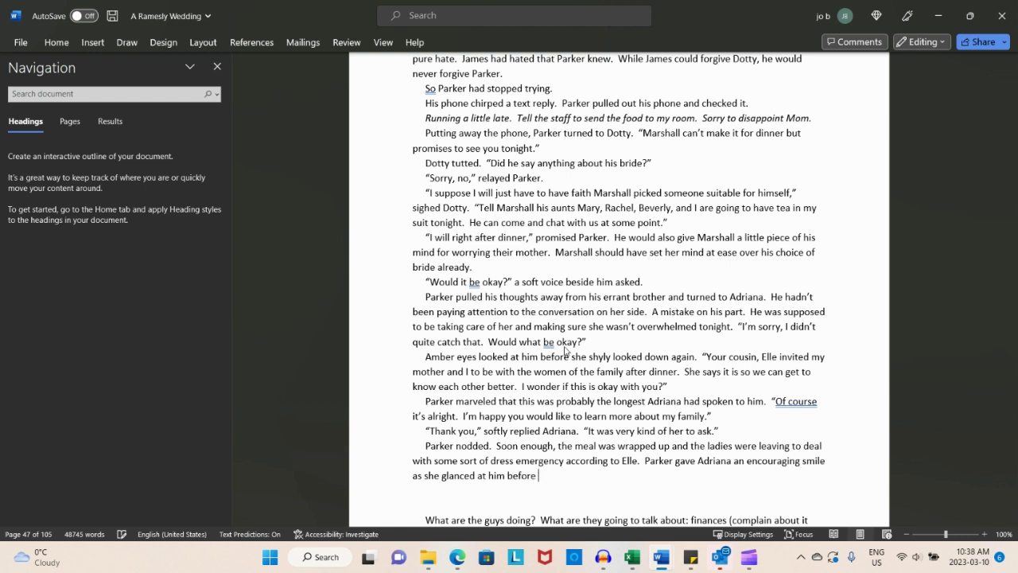
text(following the group)
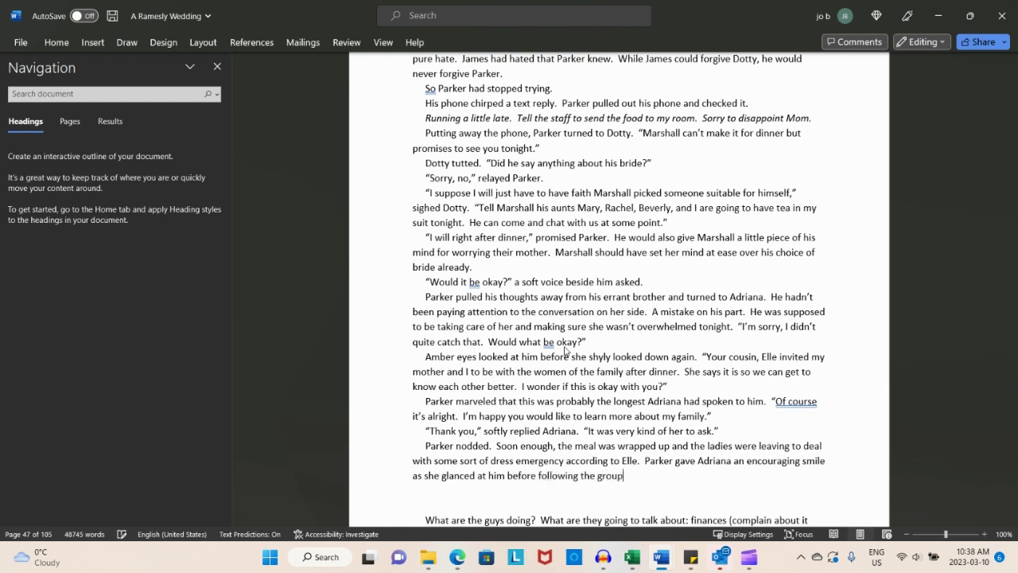
text( of ladies)
text(.)
text(  T)
text(he aunts and D)
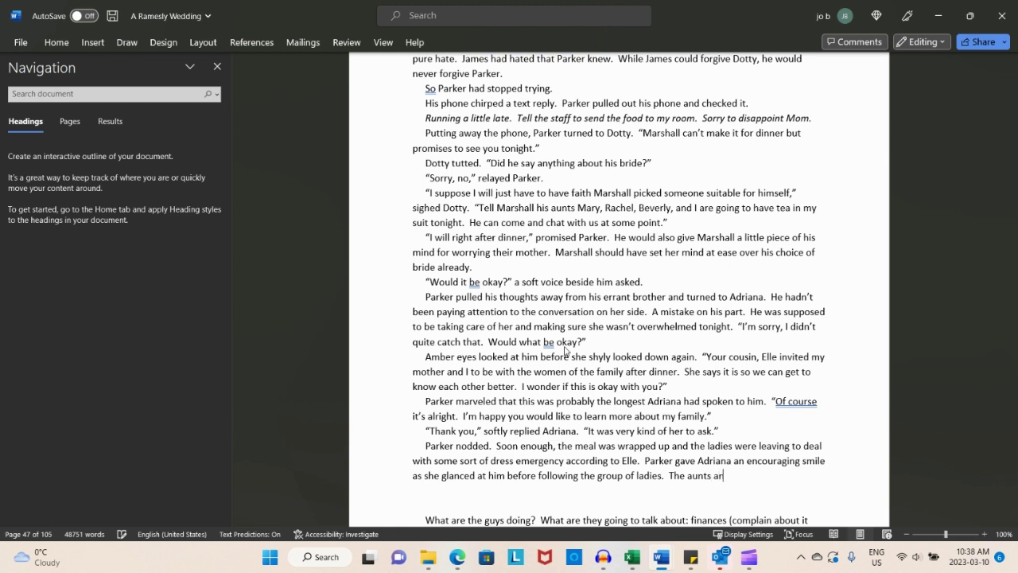
text(otty excused themselves to)
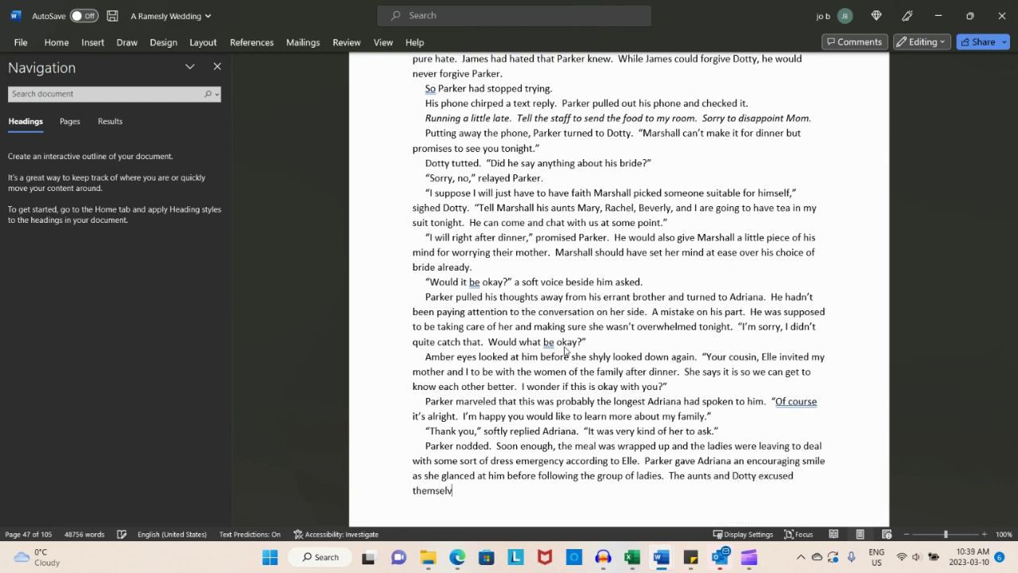
text( have a quiet evening )
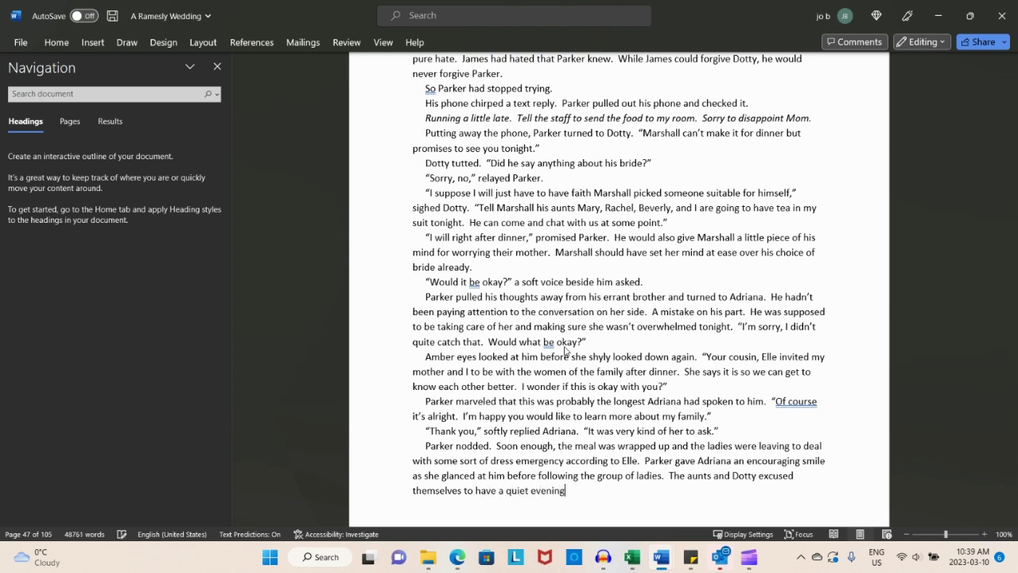
text(together.  Dotty reminded)
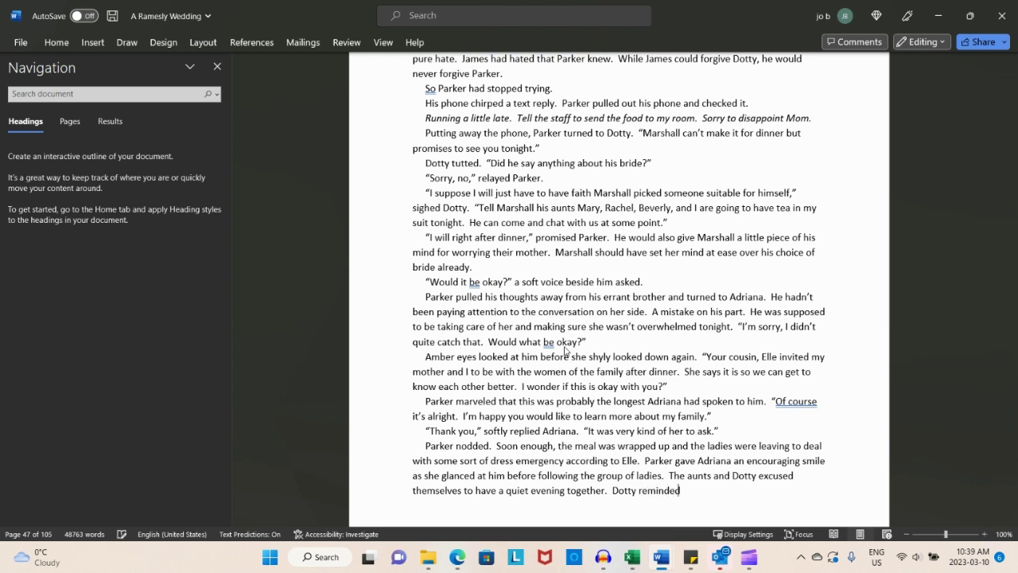
text( him to tell Marshall w)
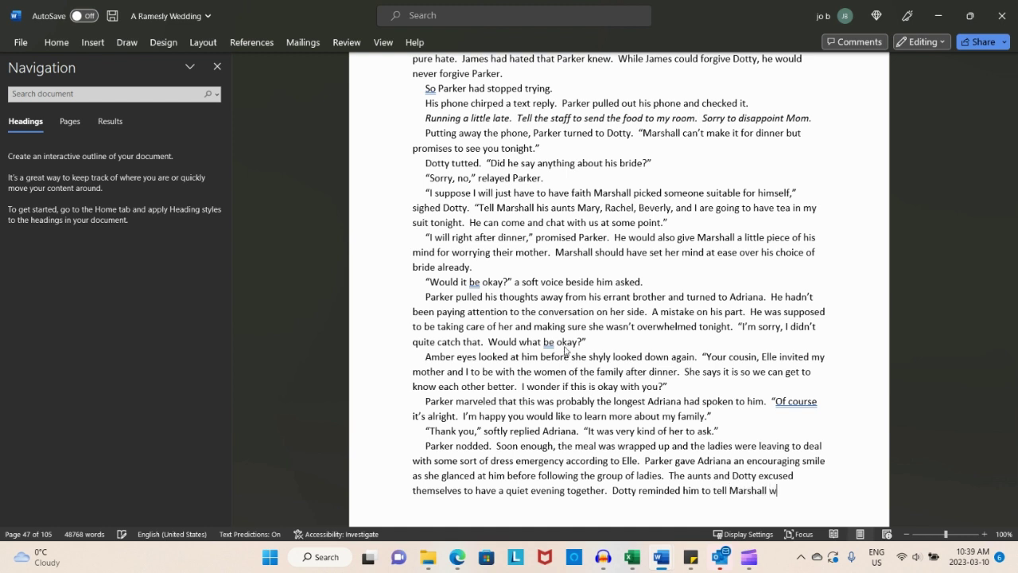
text(here she was as she expected her )
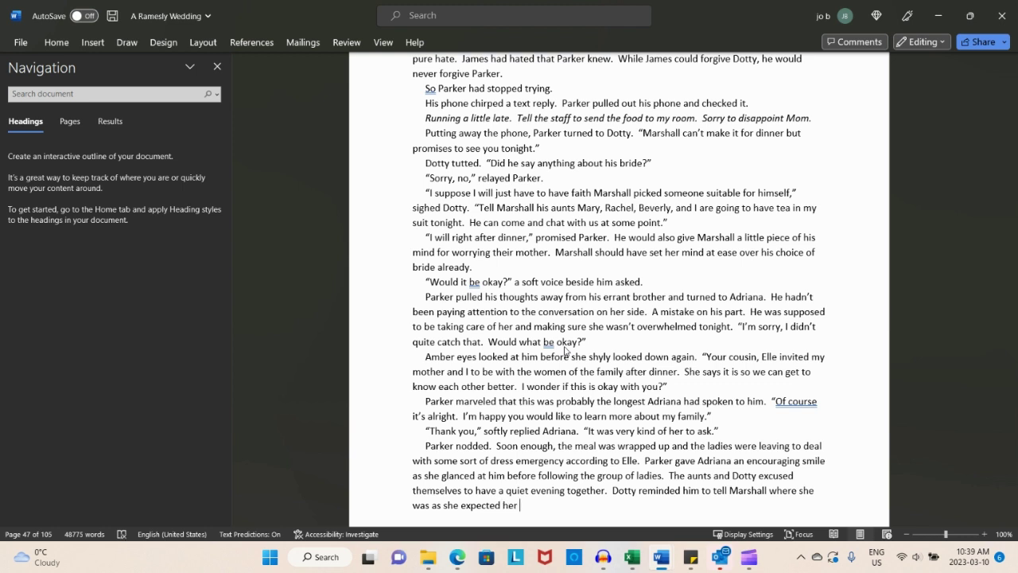
text(son to visit her n)
Add that Parker easily agreed and texted his brother, then save the manuscript
key(BackSpace)
text(be)
text(  Parker)
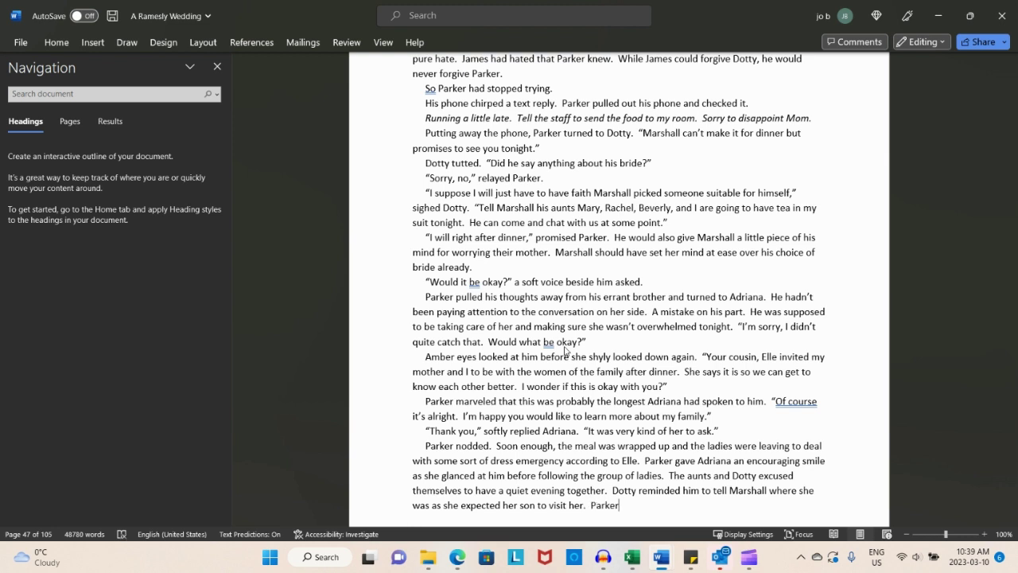
text( easily agreed and quic)
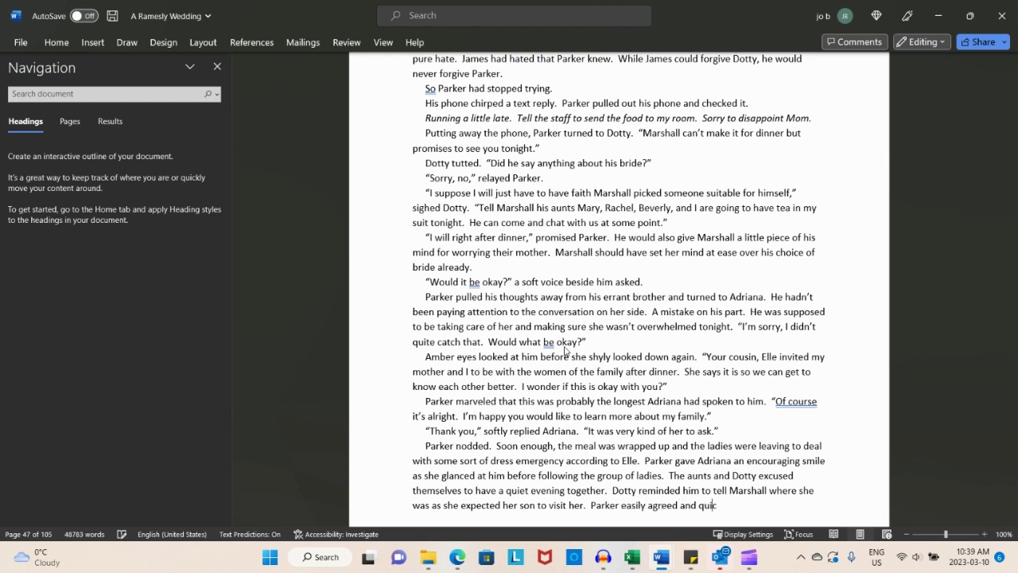
text(kly sent out a text to his brother.)
key(ctrl+s)
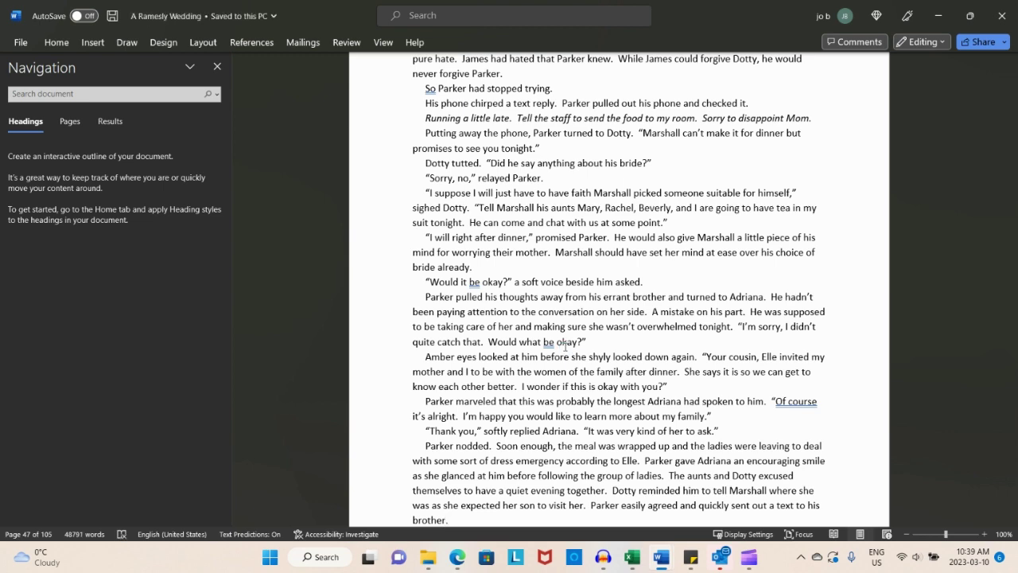
scroll(566, 347, down, 1)
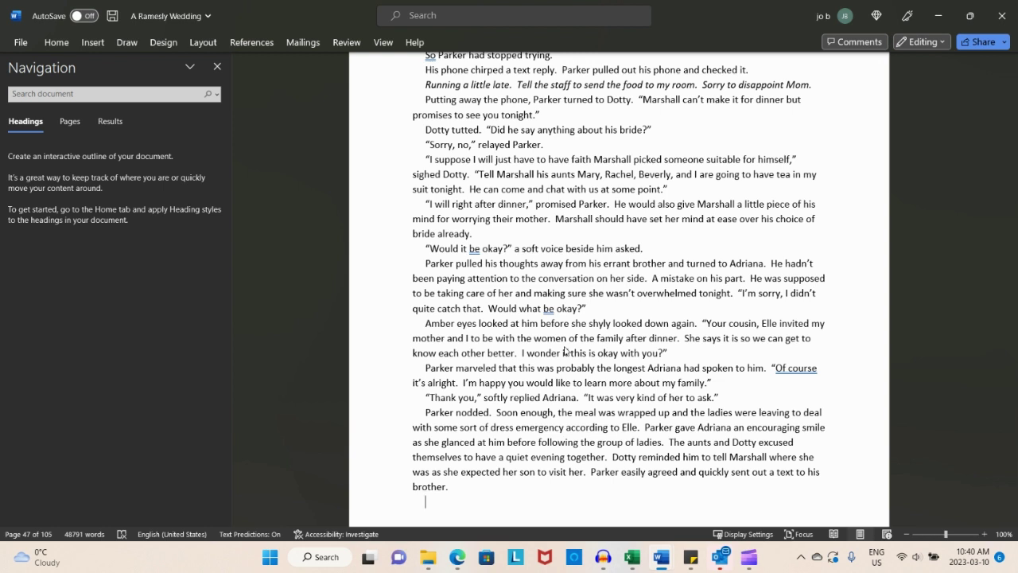
Start a paragraph: Parker rarely got the opportunity to hang out with his cousins and brothers
key(Return)
text(It wasn't often Parker got the )
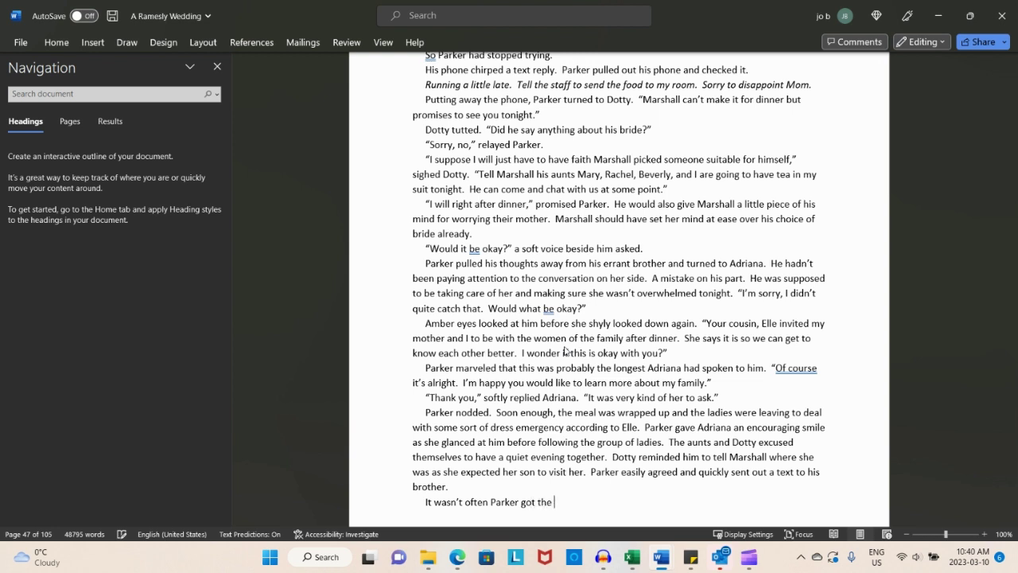
text(oppoor)
key(BackSpace)
key(BackSpace)
text(rtunity to hang out with all of his)
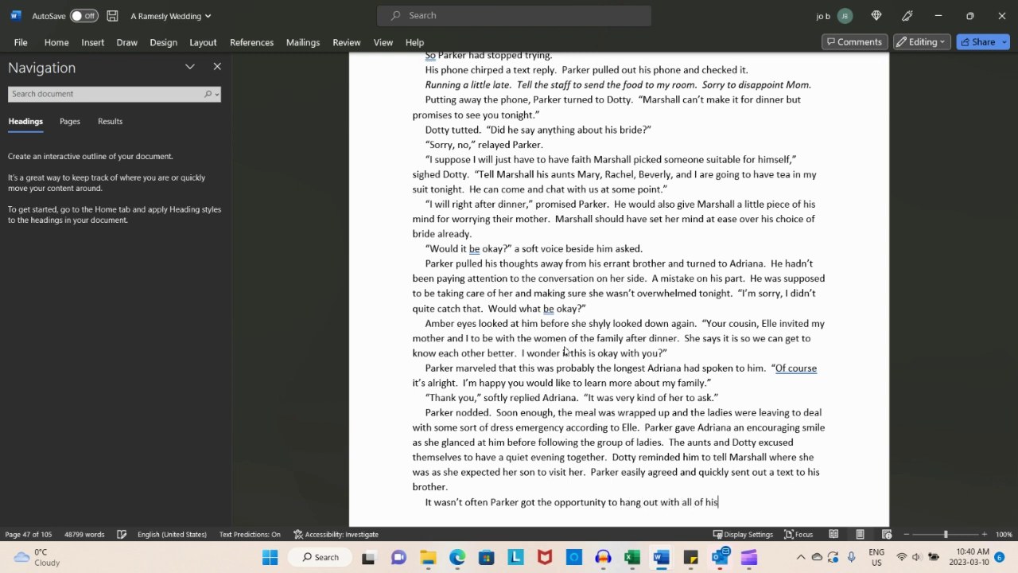
text( cousins and brothers)
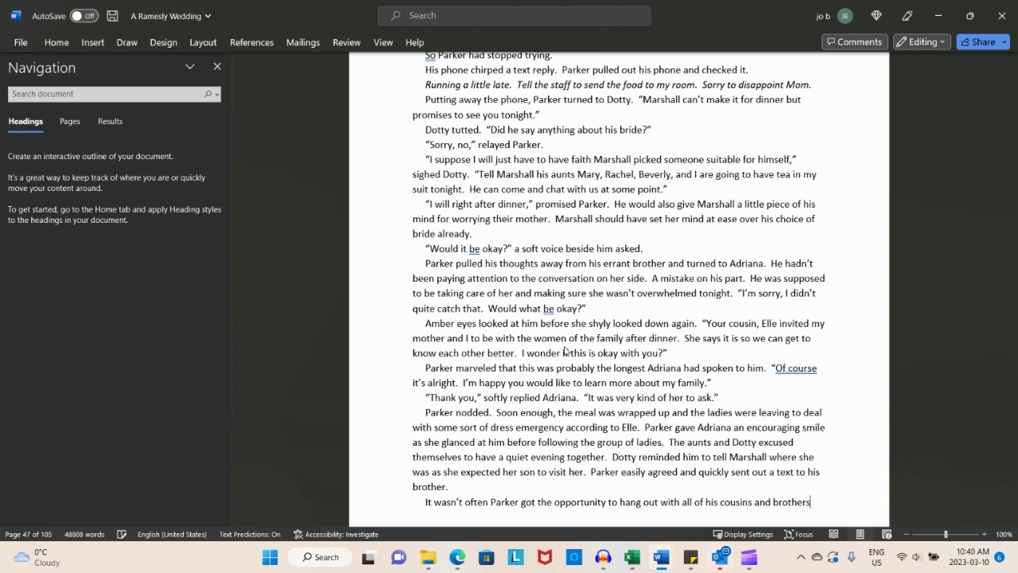
text( anymore)
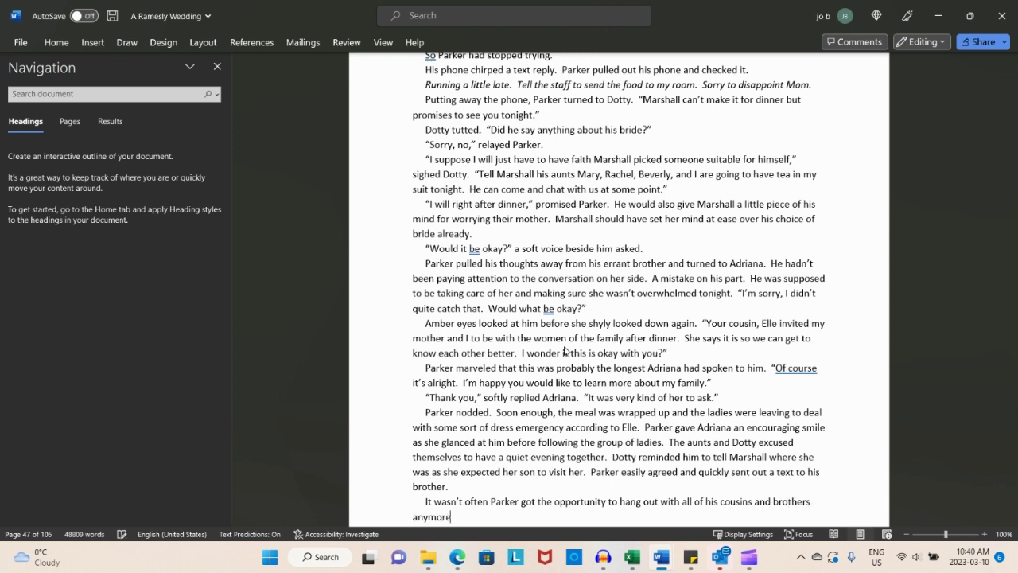
text(.  The mend)
Add that the men talked shop in a private room off the bar, and save
key(BackSpace)
key(BackSpace)
text(decided to talk shop in)
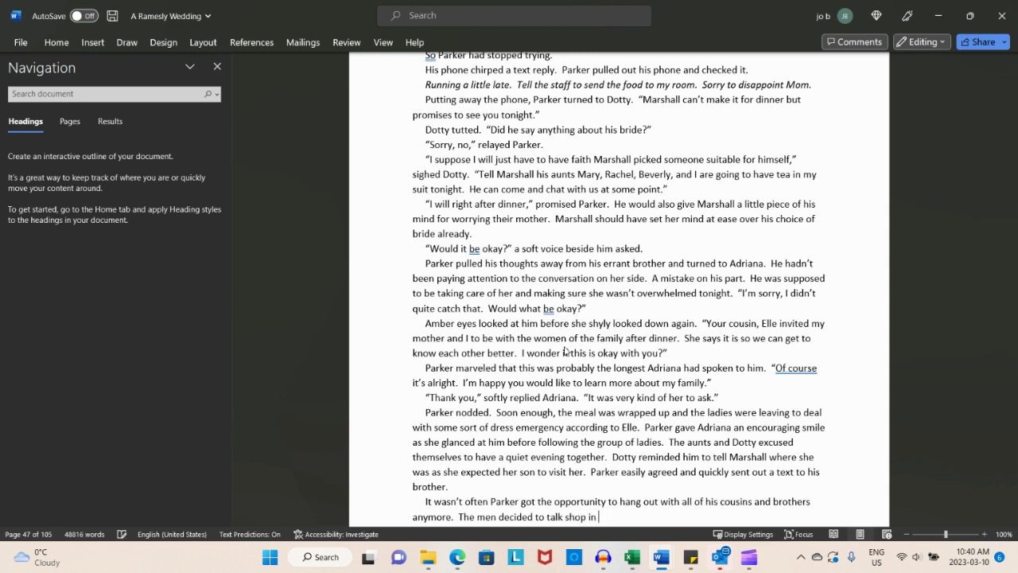
text(private room off the bar)
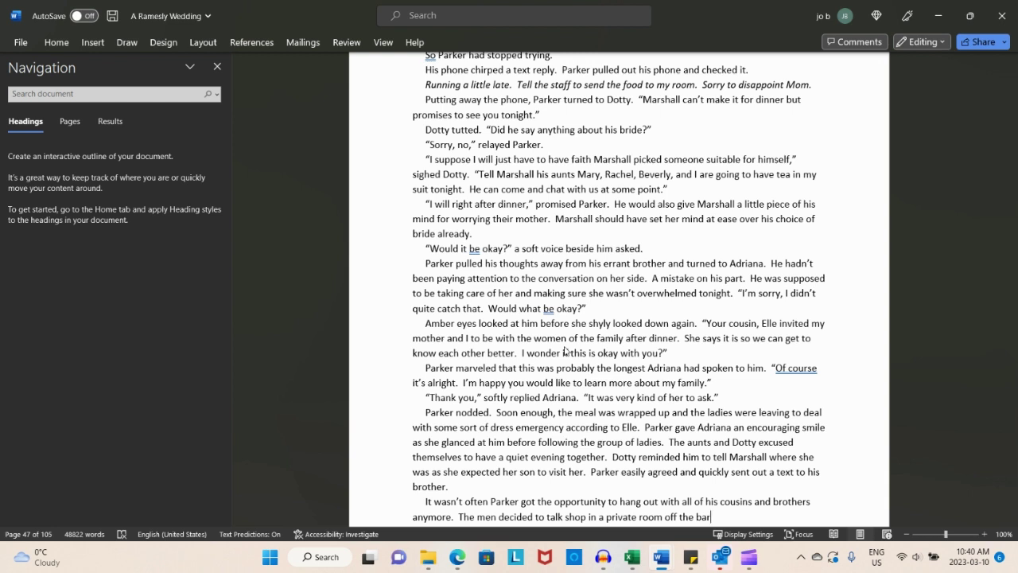
text(.)
key(ctrl+s)
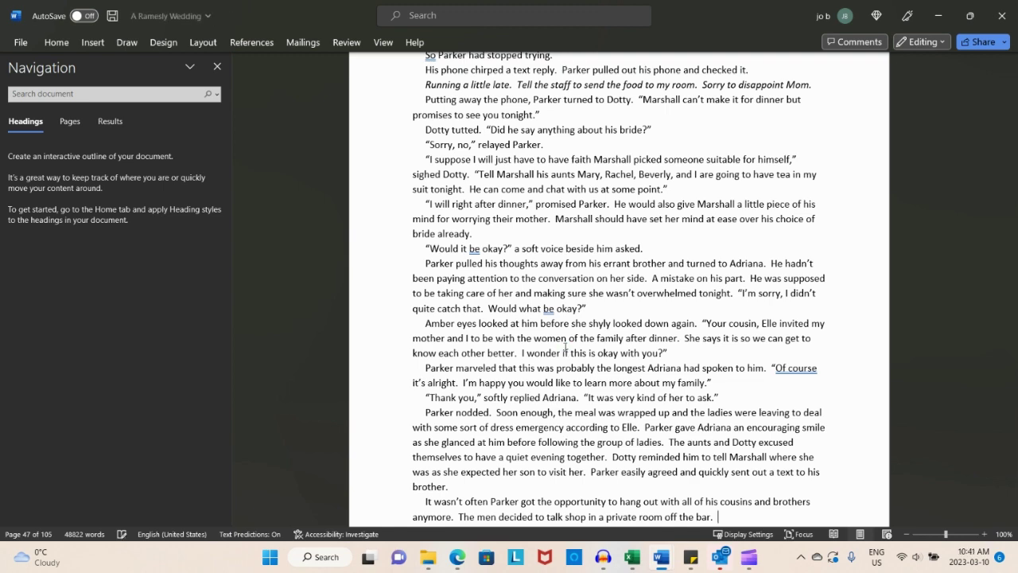
text(Everyone wanted)
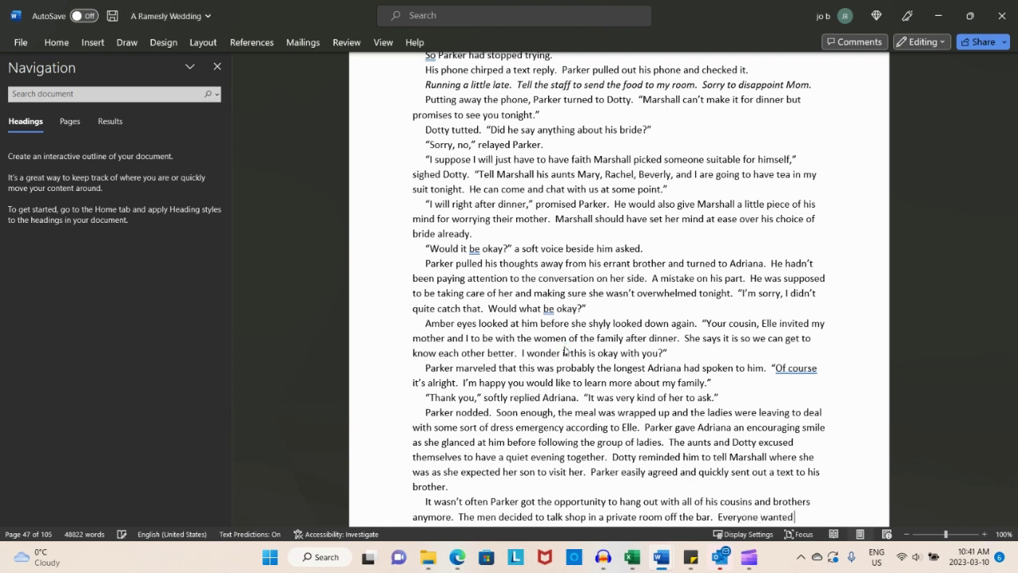
text( toupdates )
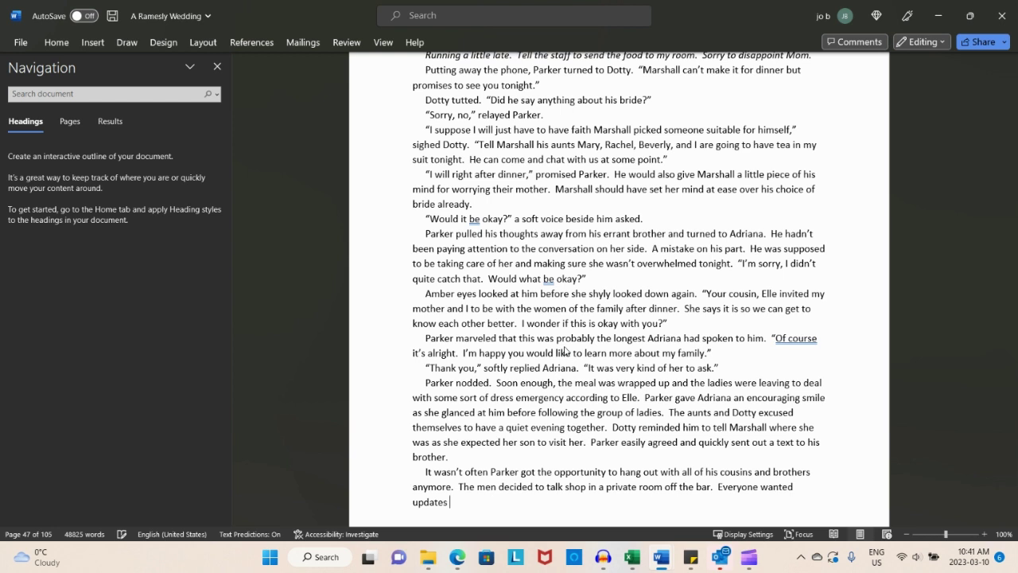
text(on the current FBI in)
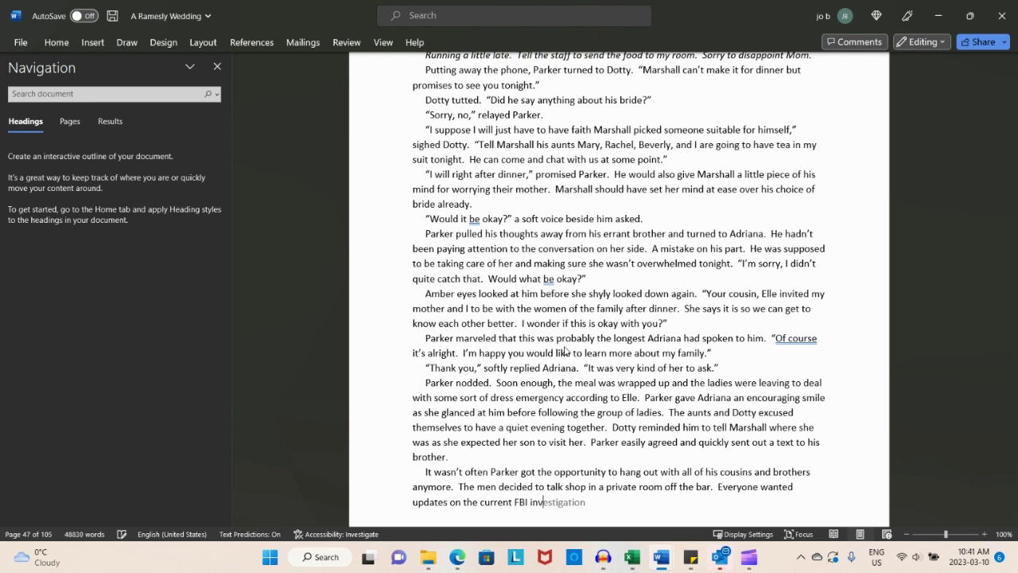
Add that everyone wanted updates on the FBI investigation into their businesses and finances
text(v)
key(Tab)
text(into their bus)
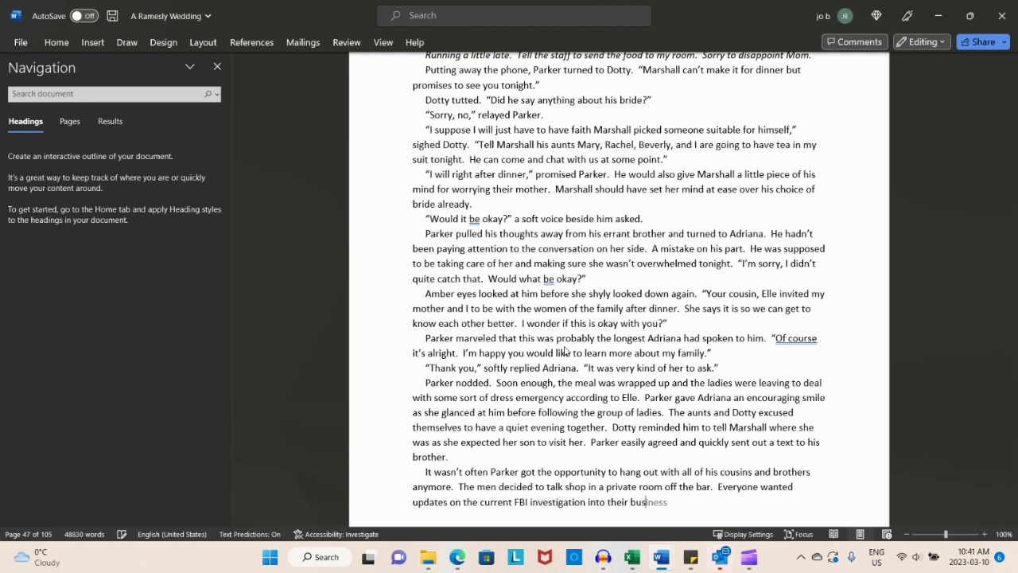
text(inesses and the state of)
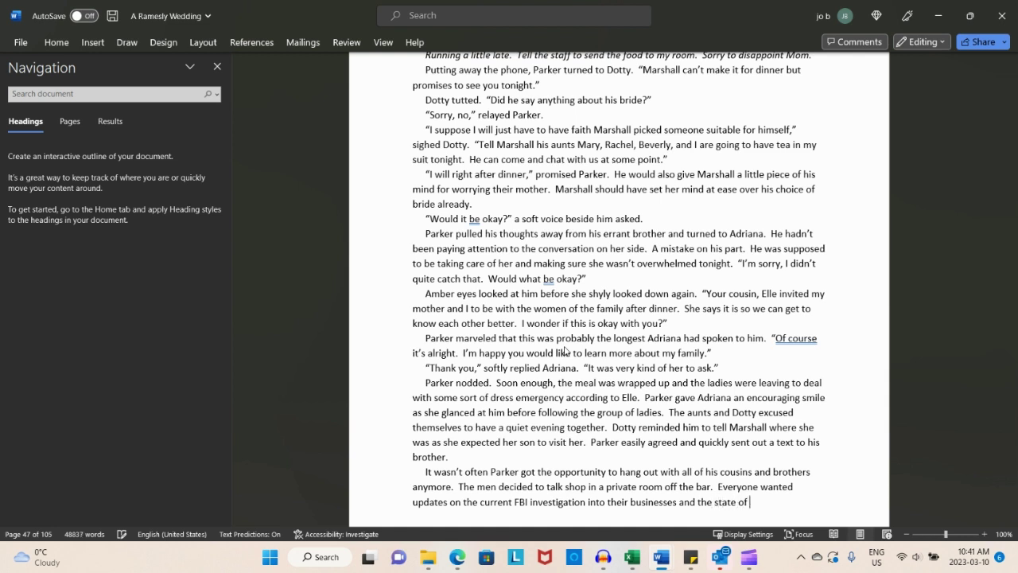
text( everyone's financ)
text(es since )
text(many of their)
text( business and per)
text(sonal accounts )
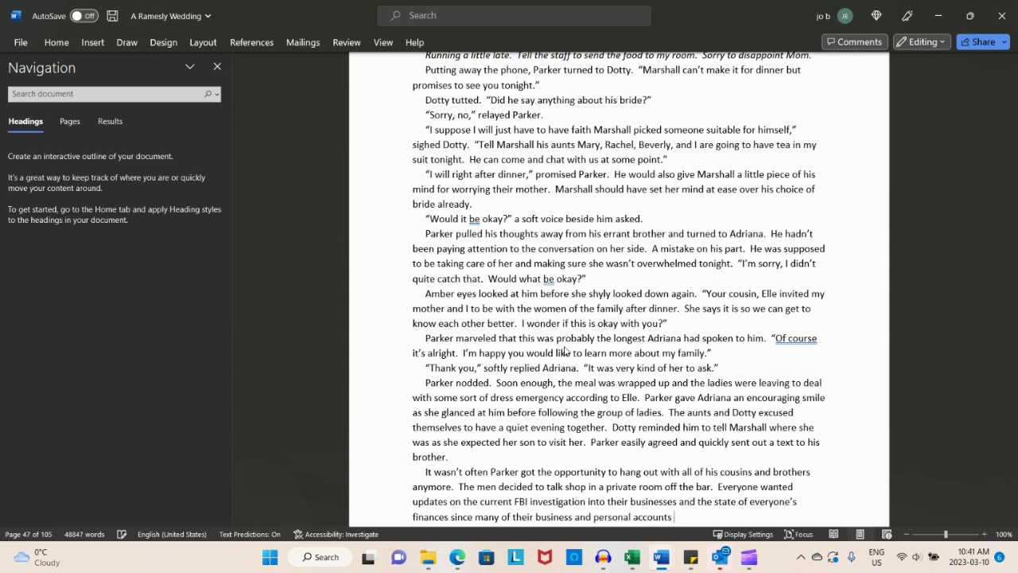
text(had been frozen from the inves)
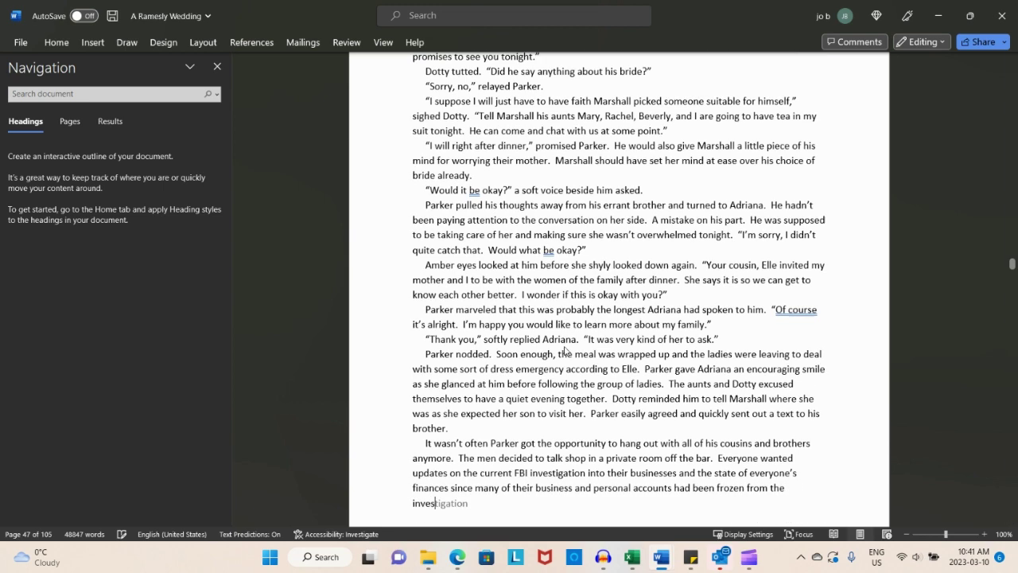
text(tigation.  Pakre)
key(BackSpace)
key(BackSpace)
text(er)
Add that Parker was curious about any new information, dropping the unfinished lawyers clause
key(BackSpace)
key(BackSpace)
key(BackSpace)
text(rker had been for)
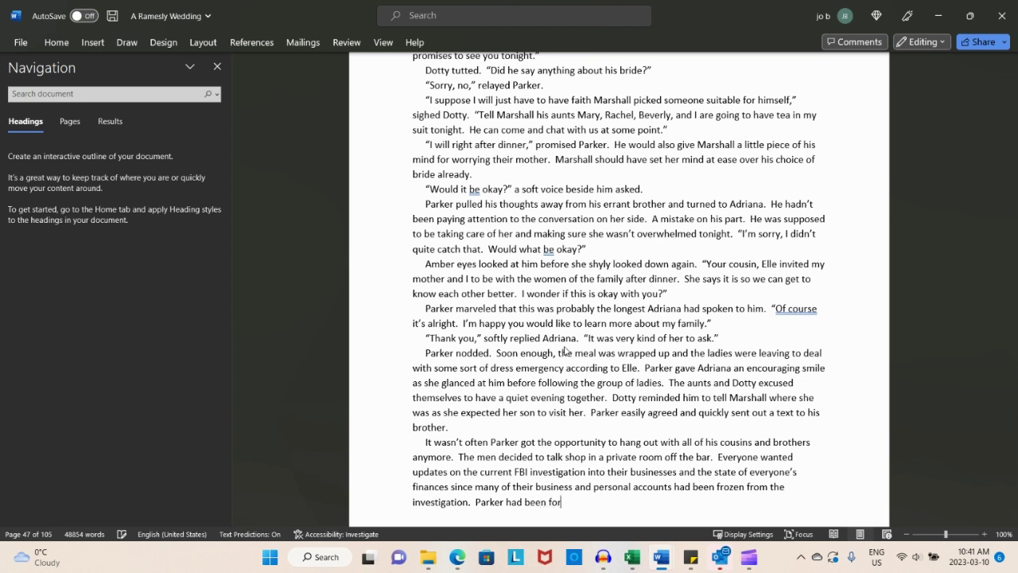
key(BackSpace)
key(BackSpace)
key(BackSpace)
key(BackSpace)
key(BackSpace)
key(BackSpace)
key(BackSpace)
key(BackSpace)
key(BackSpace)
key(BackSpace)
key(BackSpace)
key(BackSpace)
key(BackSpace)
key(BackSpace)
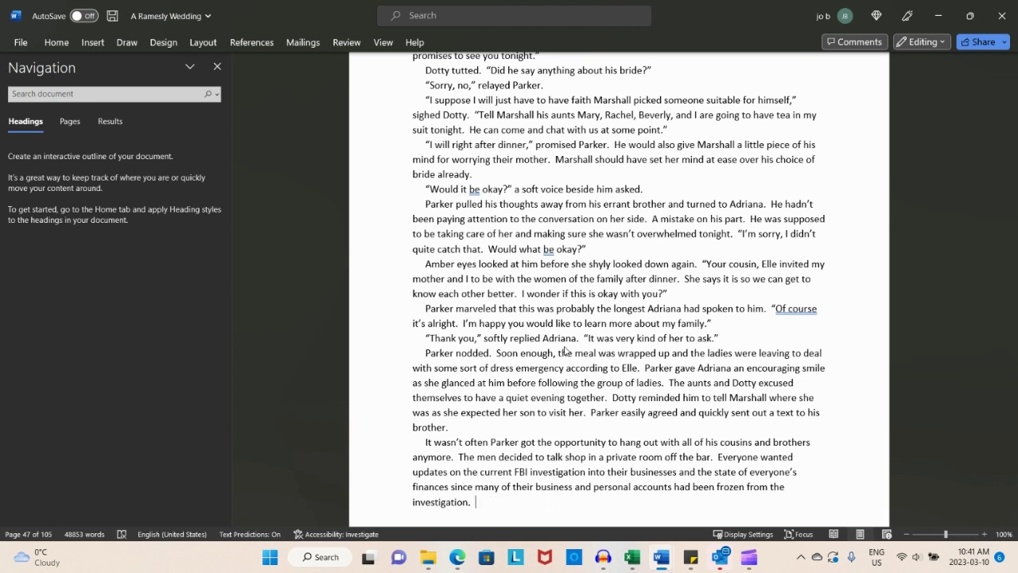
text(Parker was curious if there was a)
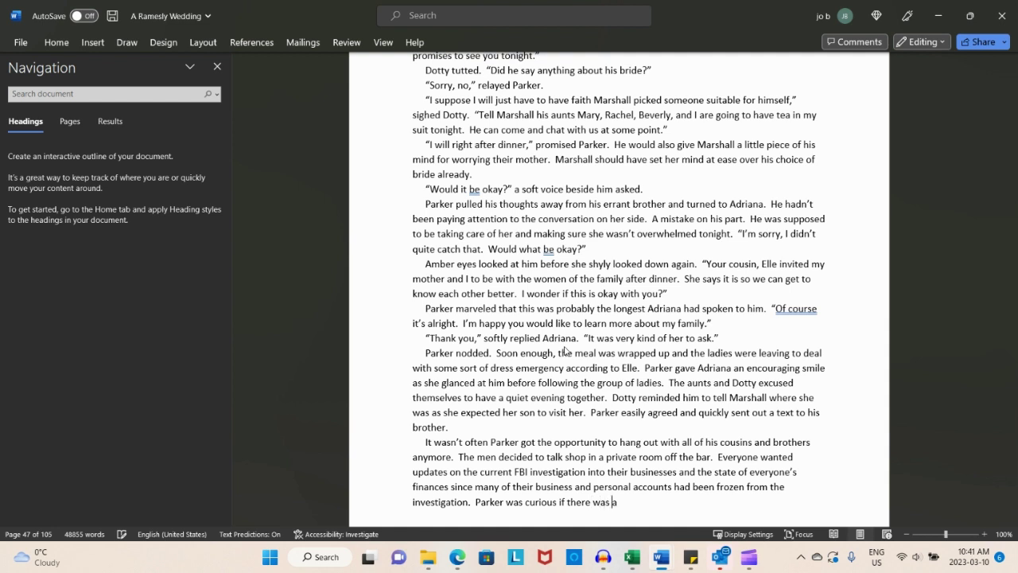
text(ny new information, what the la)
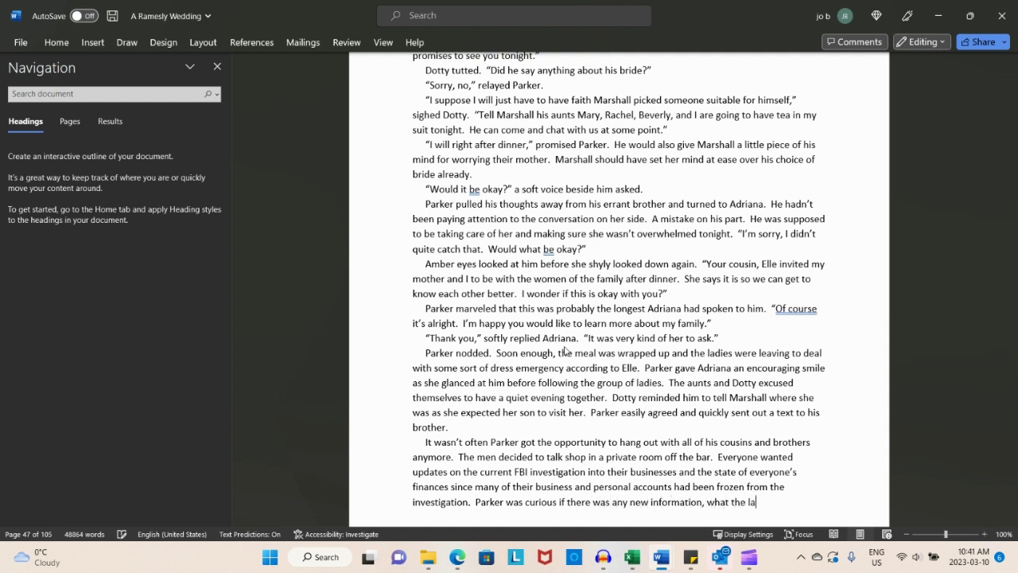
text(ywyers)
text( might say)
text( abou)
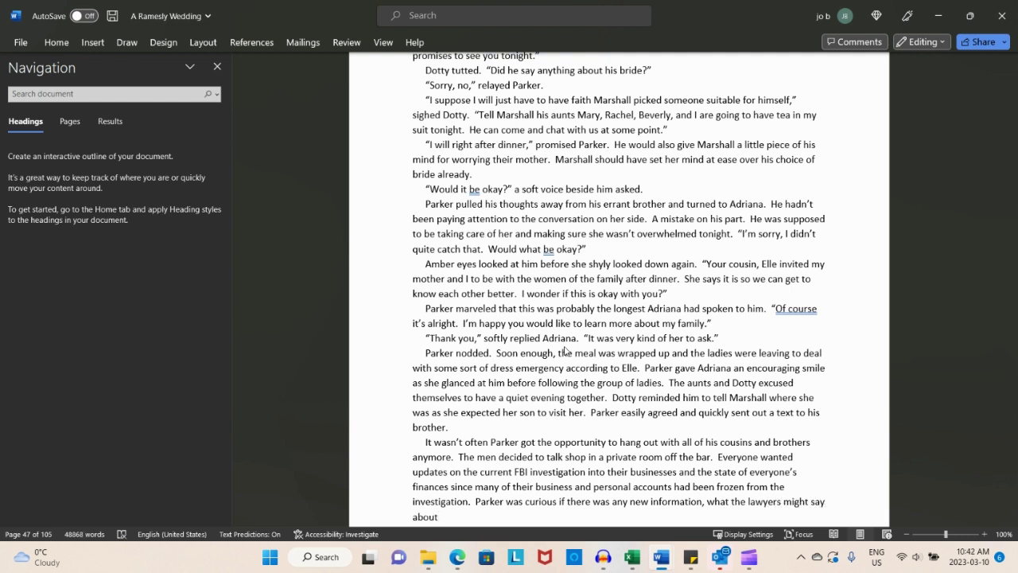
text(t how thigns)
key(BackSpace)
key(BackSpace)
key(BackSpace)
key(BackSpace)
key(BackSpace)
key(BackSpace)
key(BackSpace)
key(BackSpace)
key(BackSpace)
key(BackSpace)
key(BackSpace)
key(BackSpace)
key(BackSpace)
key(BackSpace)
key(BackSpace)
key(BackSpace)
key(BackSpace)
key(BackSpace)
key(BackSpace)
key(BackSpace)
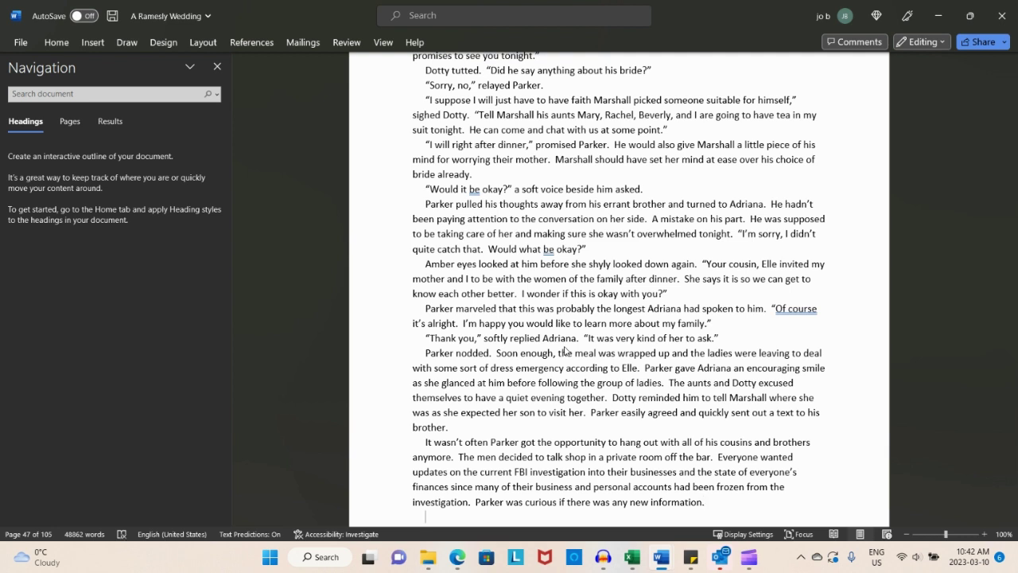
Save, then add "He also didn't know exactly what to say about James."
key(ctrl+s)
text(He also didn't know exac)
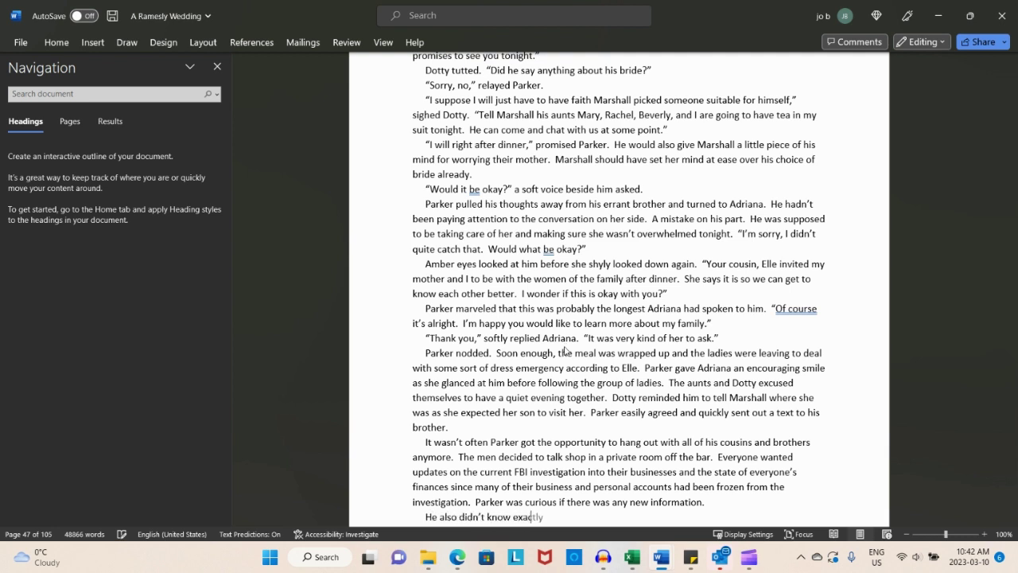
text(tly what to say about James)
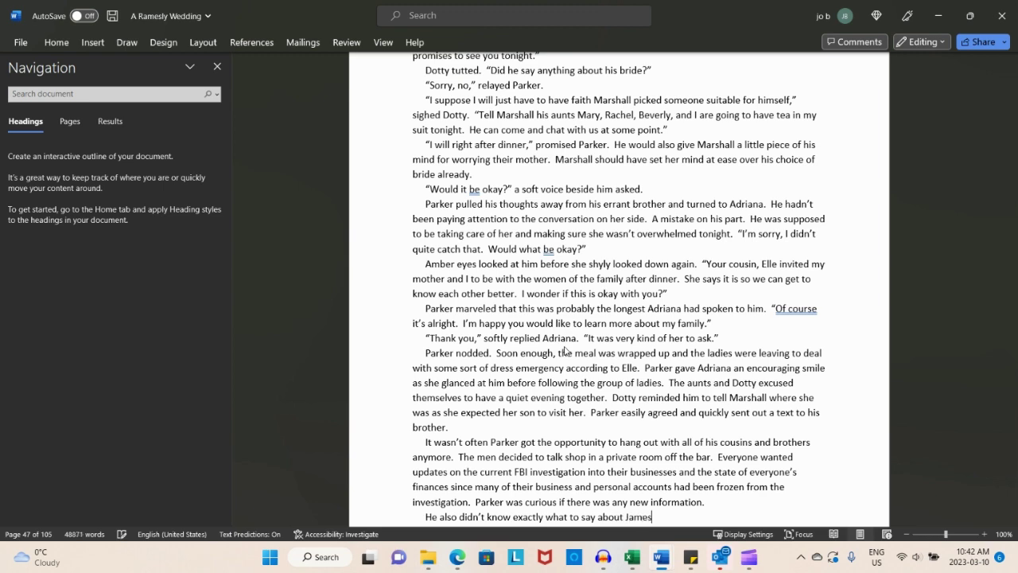
text(.)
key(Return)
Write that James turned his brothers in to the FBI to clear his conscience and broker a deal
text(James had)
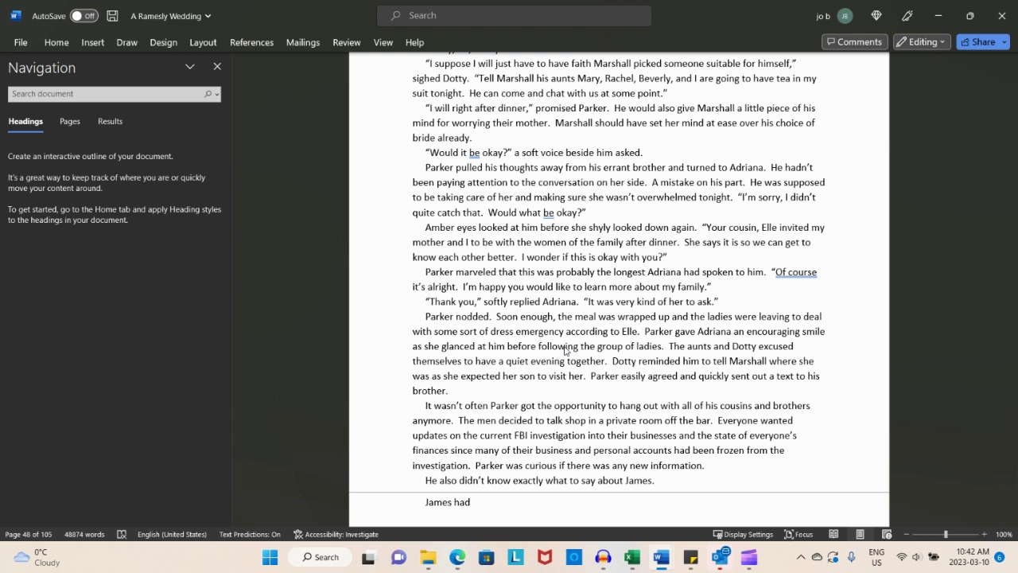
text(been the one to turn the entire)
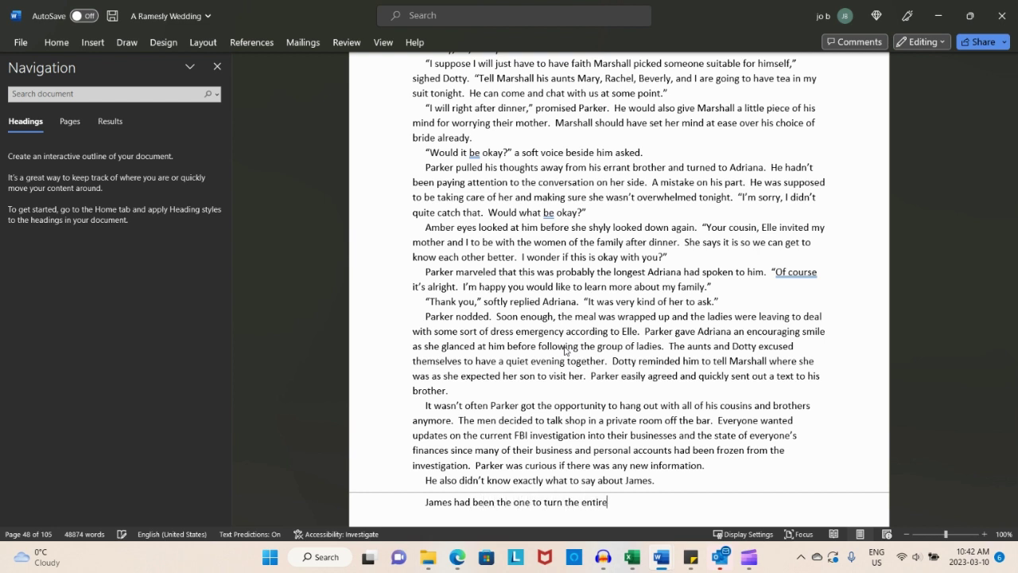
text( family in.. Or)
key(BackSpace)
key(BackSpace)
key(BackSpace)
key(BackSpace)
key(BackSpace)
key(BackSpace)
key(BackSpace)
key(BackSpace)
key(BackSpace)
key(BackSpace)
key(BackSpace)
key(BackSpace)
key(BackSpace)
key(BackSpace)
key(BackSpace)
key(BackSpace)
key(BackSpace)
key(BackSpace)
key(BackSpace)
key(BackSpace)
key(BackSpace)
key(BackSpace)
text(his brothers in to the f)
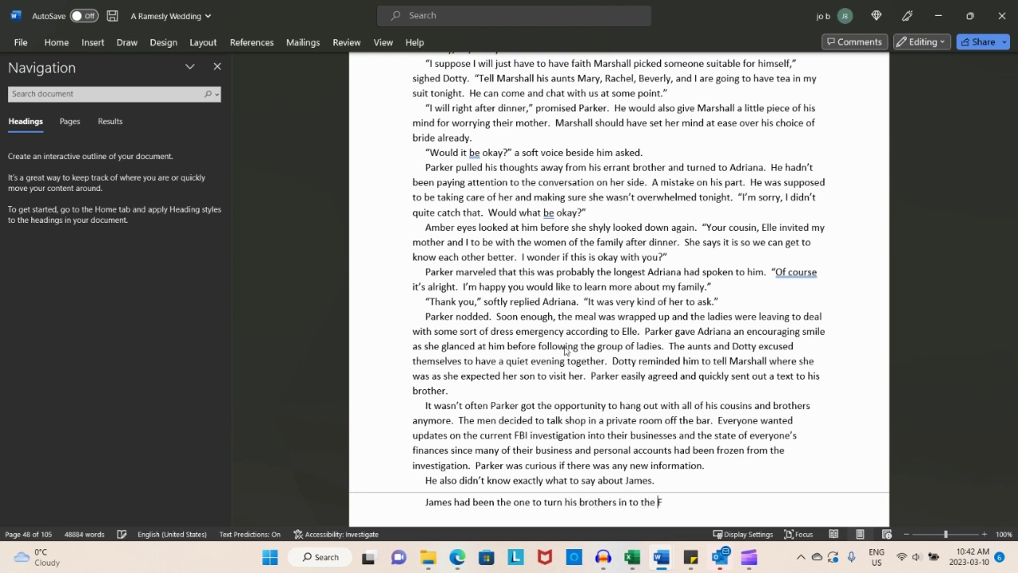
text(BI)
key(BackSpace)
key(BackSpace)
text(He had come forward to clear his conscience and)
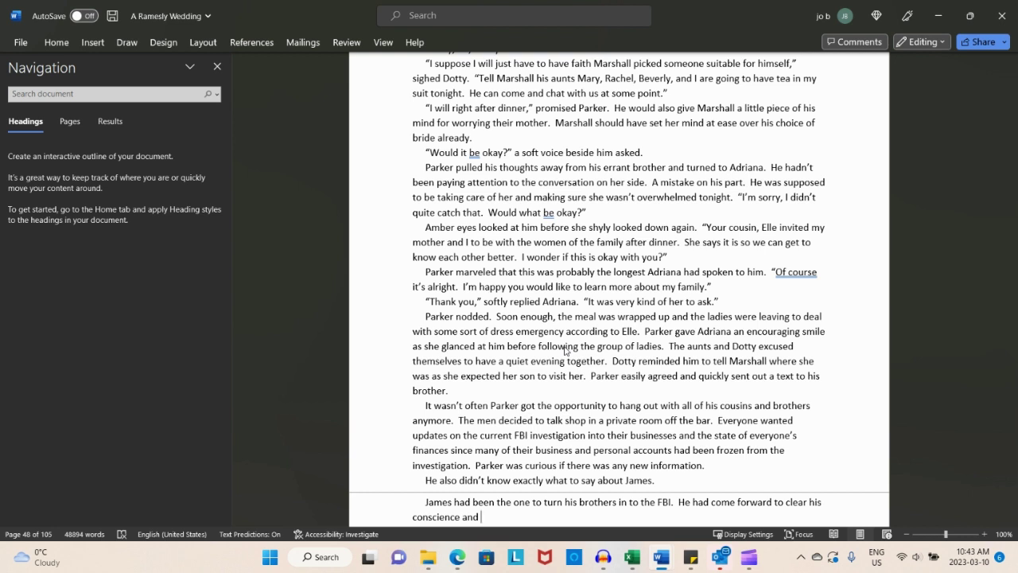
text(broker a deal for hims)
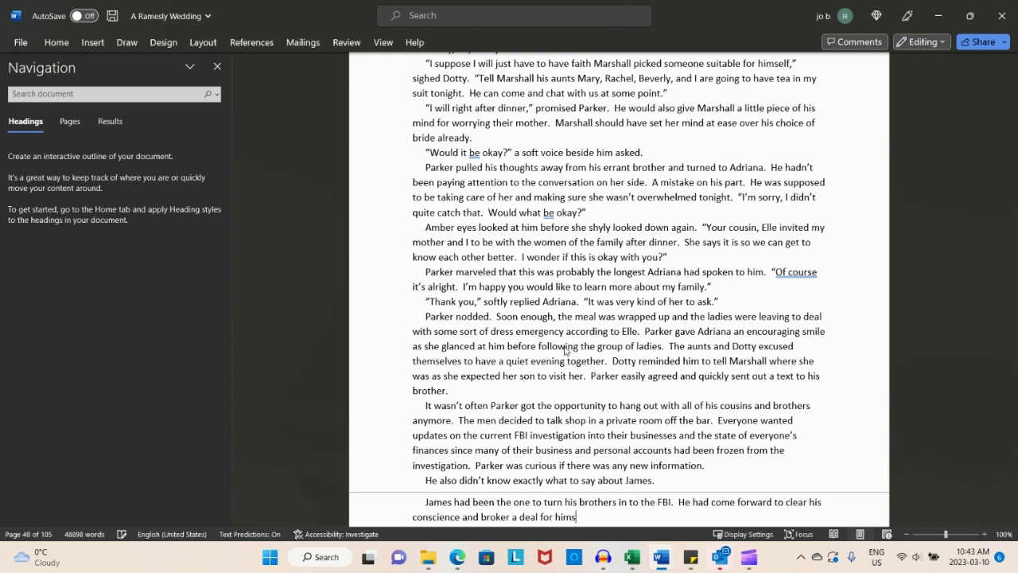
text(elf since he wanted)
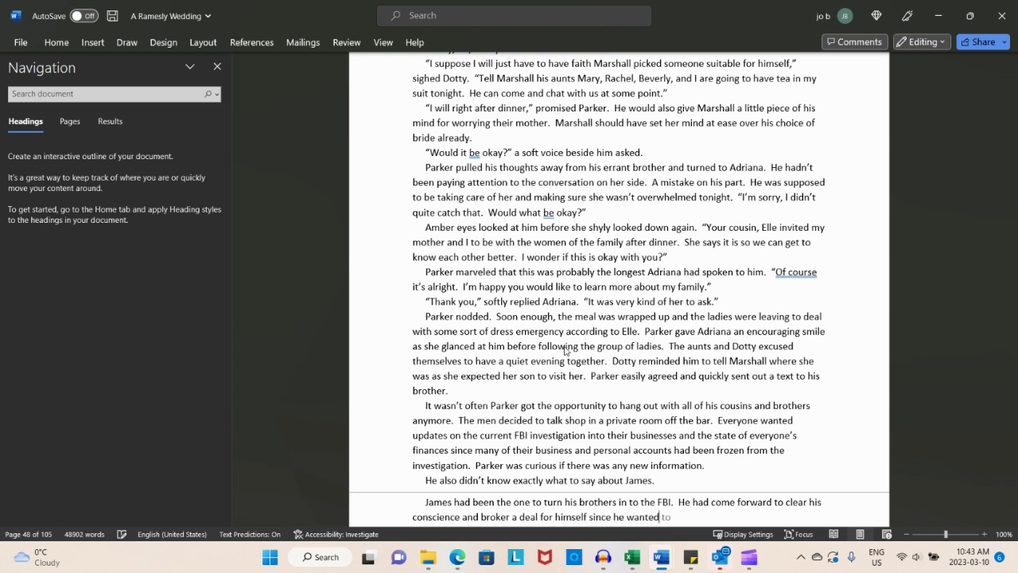
text( to protect the fa)
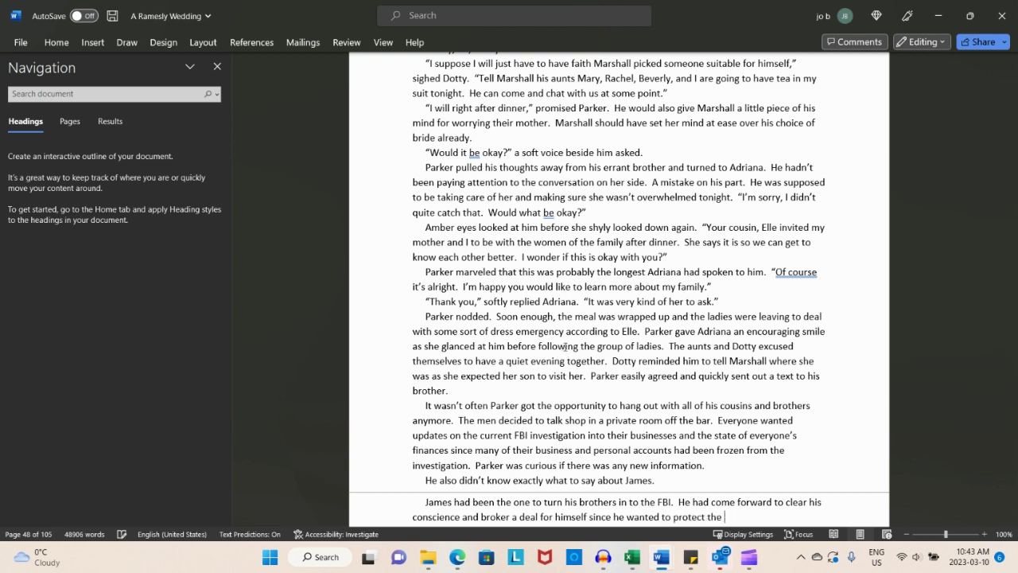